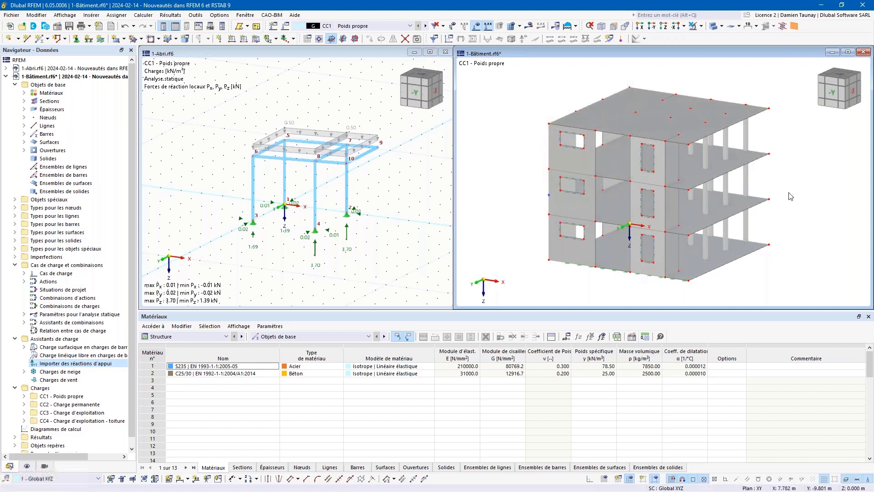
# - Isolate the building's roof slab using visibility by selected and associated objects
pyautogui.keyDown('ctrl'); pyautogui.moveTo(743, 262); pyautogui.dragTo(765, 238, button='middle'); pyautogui.keyUp('ctrl')
pyautogui.moveTo(502, 91); pyautogui.dragTo(783, 137)
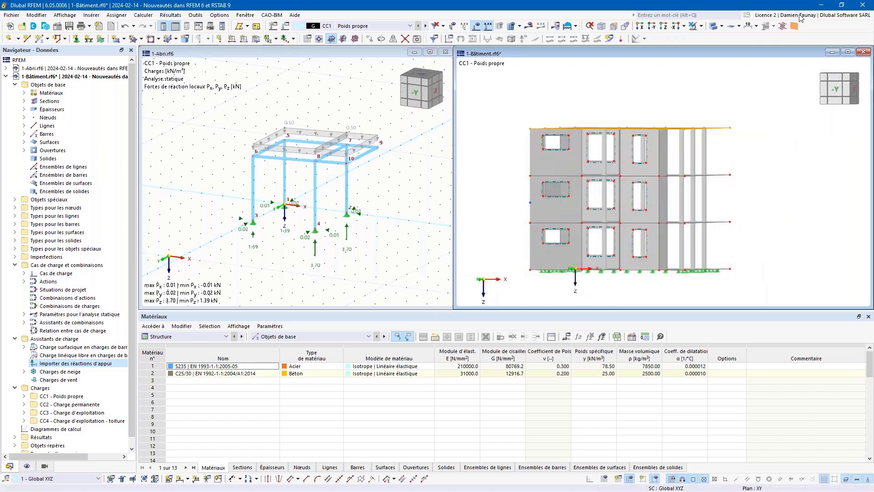
pyautogui.click(694, 26)
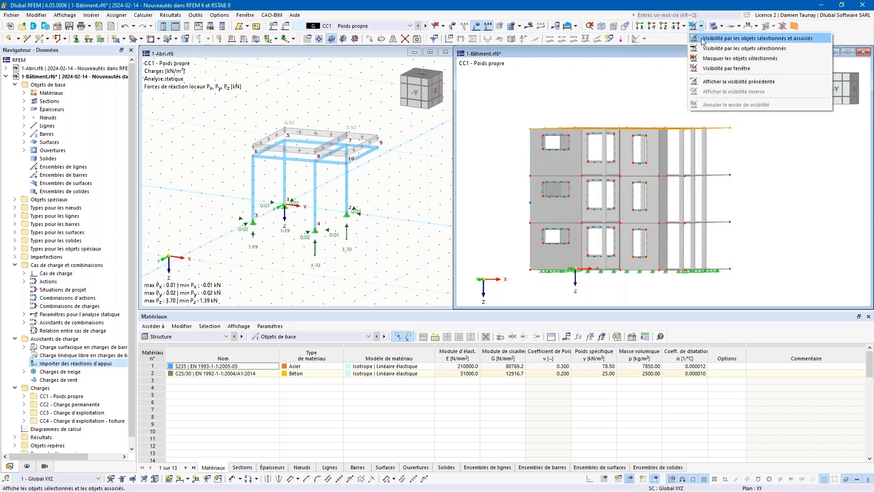
pyautogui.click(704, 44)
pyautogui.keyDown('ctrl'); pyautogui.moveTo(709, 113); pyautogui.dragTo(700, 135, button='middle'); pyautogui.keyUp('ctrl')
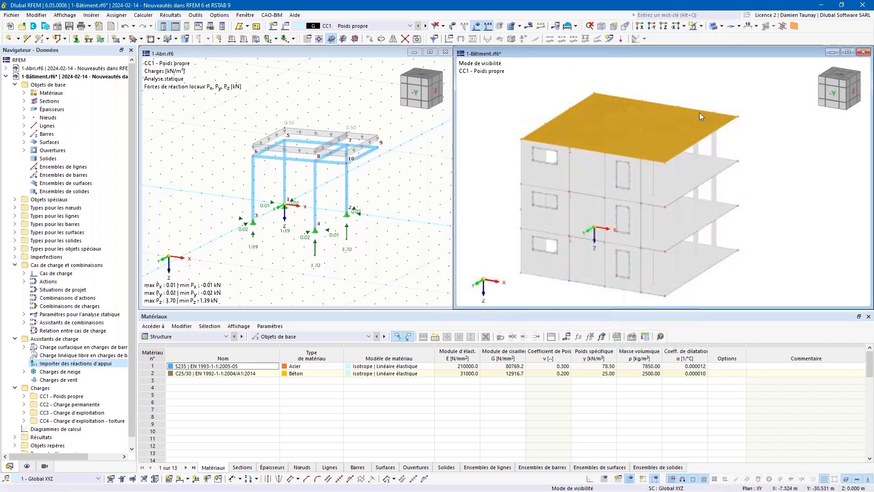
# - Turn on the object numbering display in the building model around the isolated roof slab
pyautogui.moveTo(673, 103); pyautogui.dragTo(687, 153, button='middle')
pyautogui.scroll(2, 687, 153)
pyautogui.scroll(1, 687, 153)
pyautogui.click(693, 130)
pyautogui.moveTo(727, 214); pyautogui.dragTo(776, 175, button='middle')
pyautogui.rightClick(476, 132)
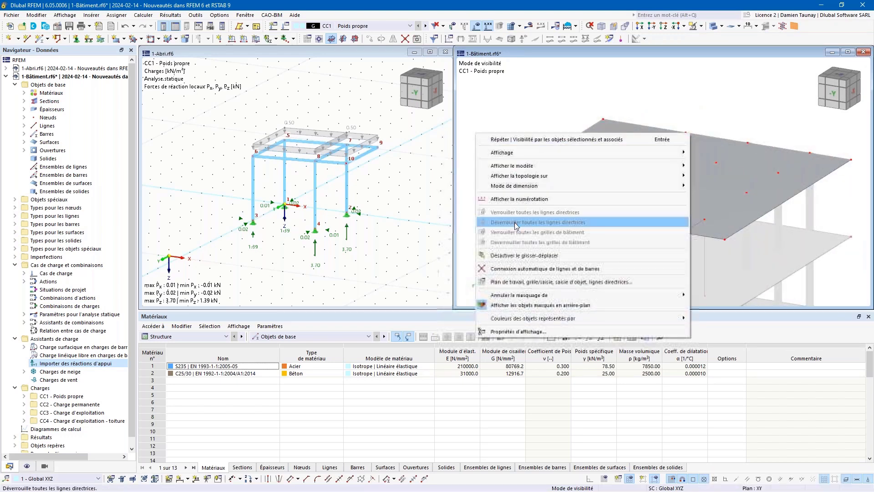
pyautogui.click(512, 197)
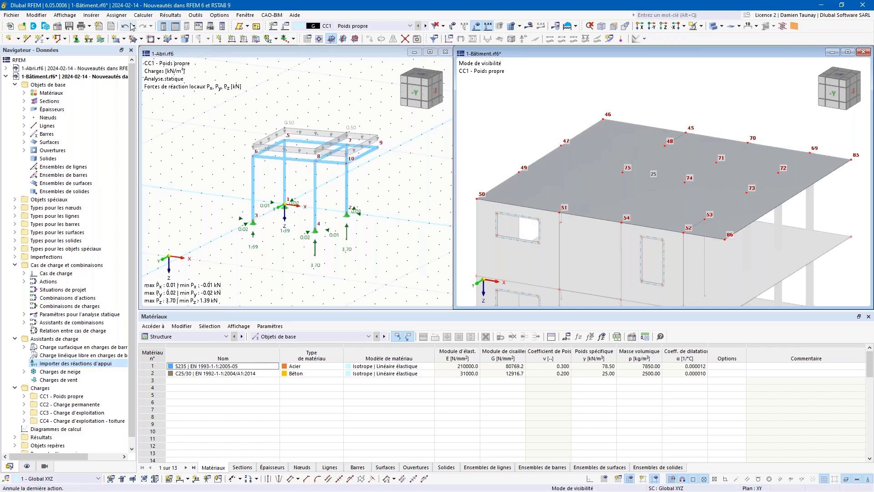
# - Create a load wizard for importing support reactions, keeping 1-Abri as the connected model
pyautogui.click(91, 15)
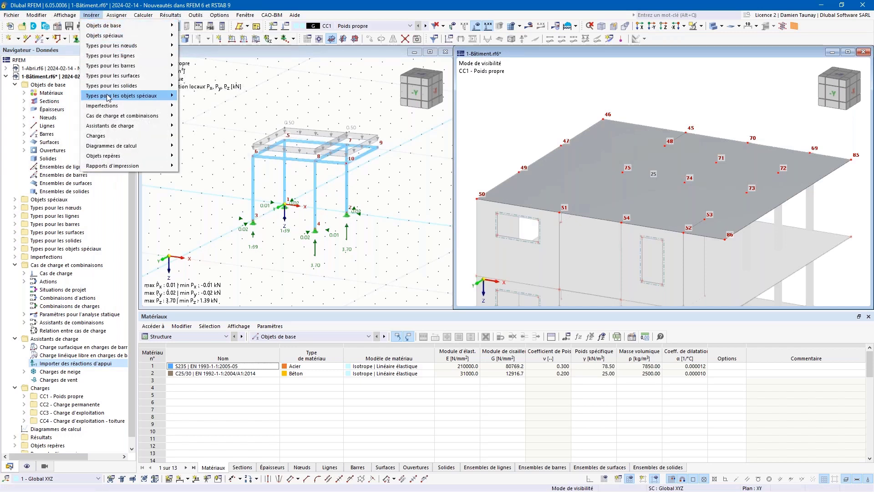
pyautogui.moveTo(113, 127)
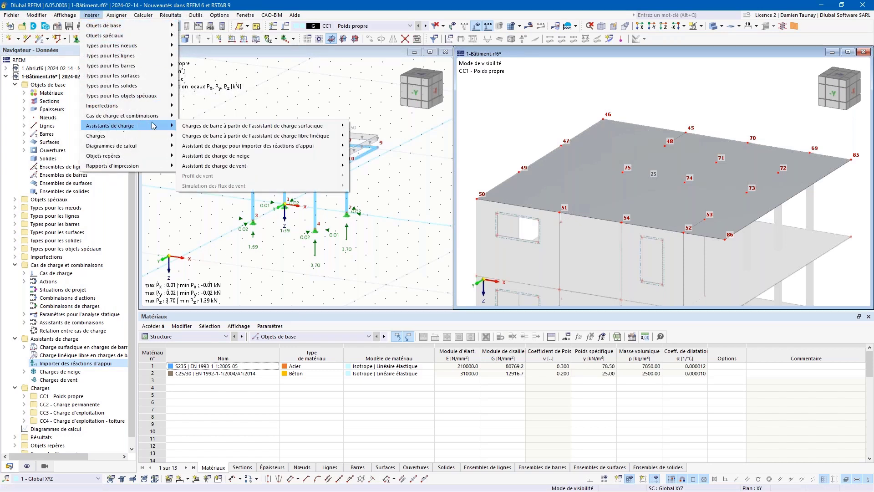
pyautogui.moveTo(221, 146)
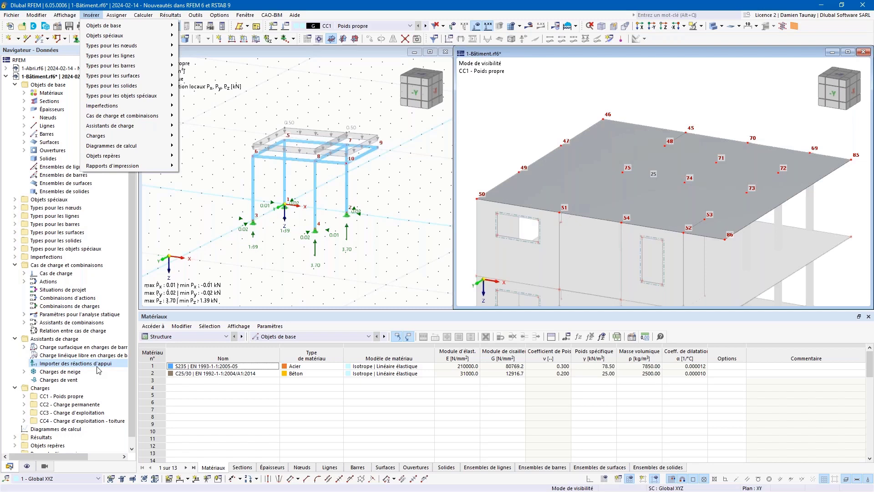
pyautogui.moveTo(213, 132)
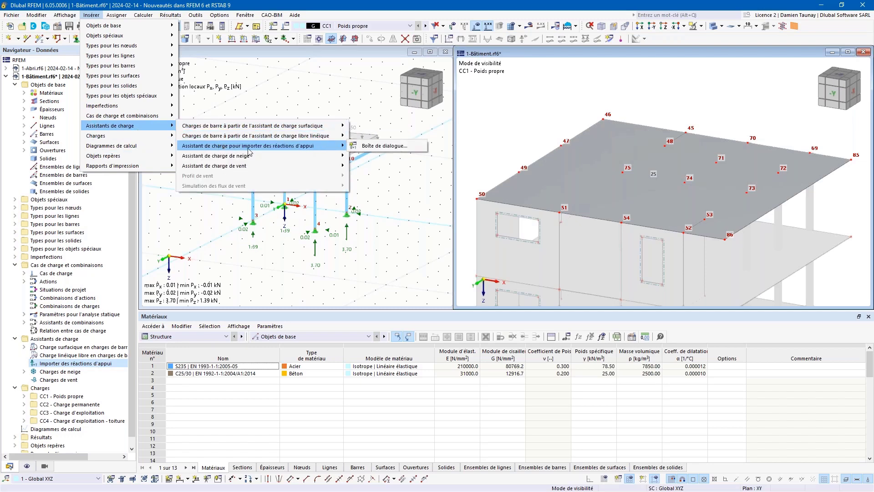
pyautogui.click(387, 146)
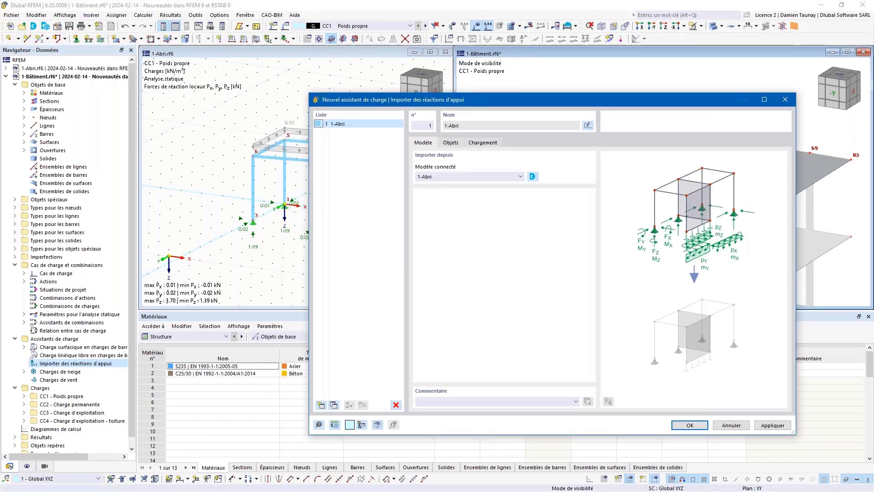
pyautogui.moveTo(426, 106); pyautogui.dragTo(379, 97)
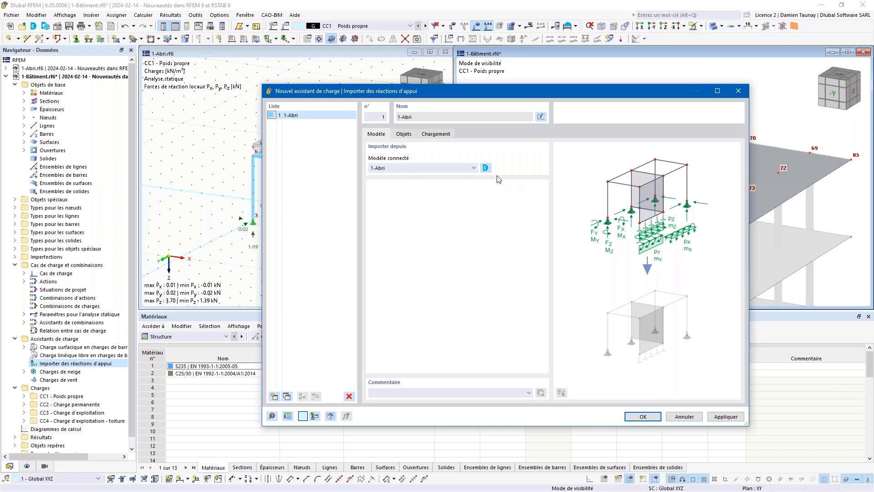
pyautogui.click(472, 168)
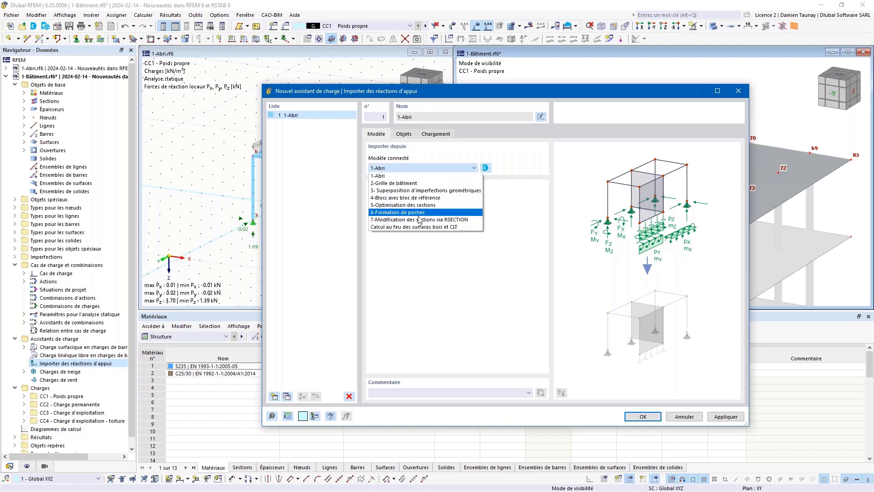
pyautogui.click(453, 168)
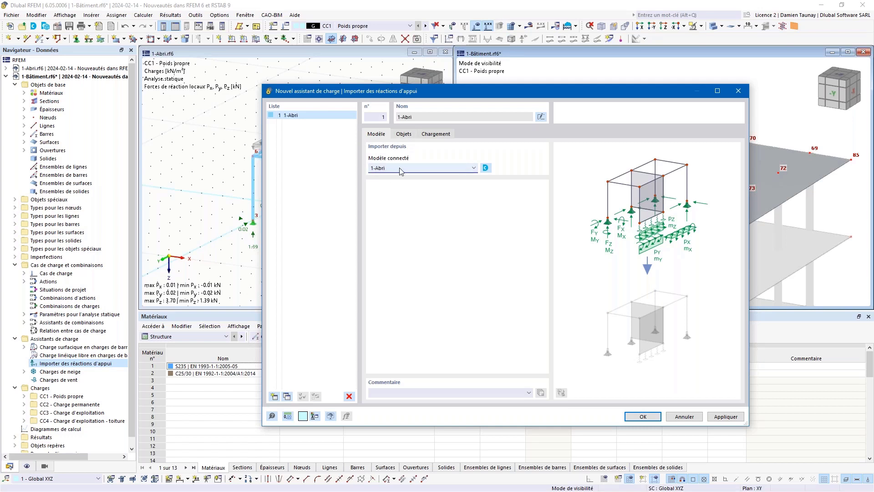
# - Assign the support reactions of all supported 1-Abri nodes to roof nodes 71, 72, 74 and 73 in the building
pyautogui.click(404, 134)
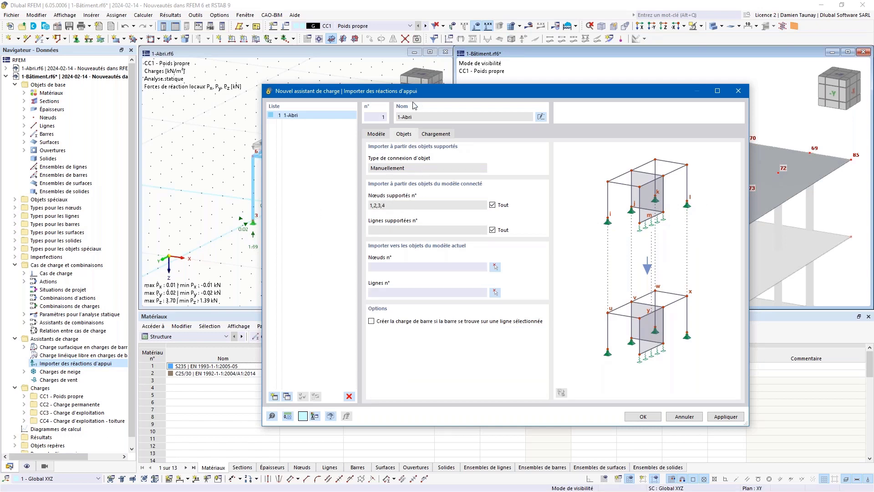
pyautogui.moveTo(406, 91); pyautogui.dragTo(548, 91)
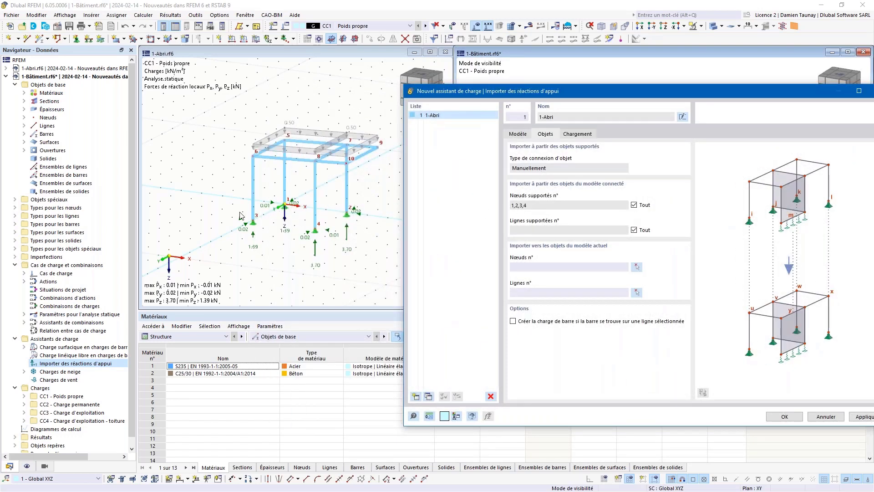
pyautogui.click(634, 205)
pyautogui.moveTo(612, 95); pyautogui.dragTo(263, 99)
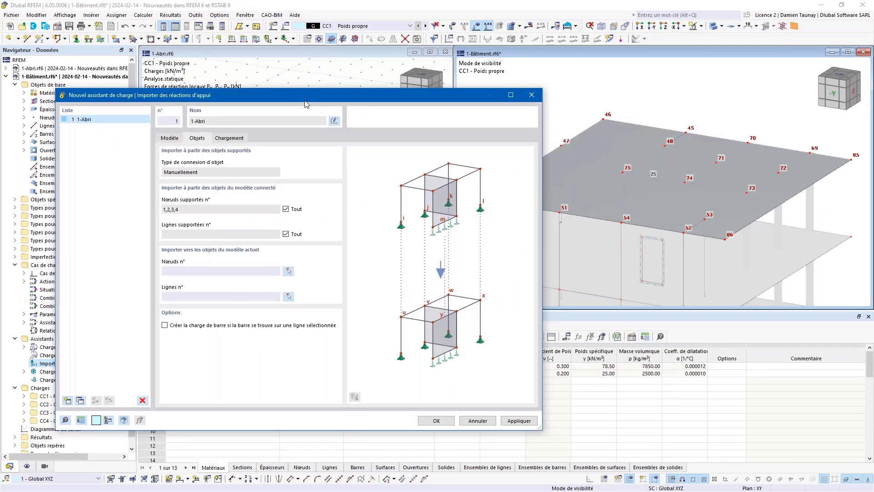
pyautogui.moveTo(305, 101); pyautogui.dragTo(291, 243)
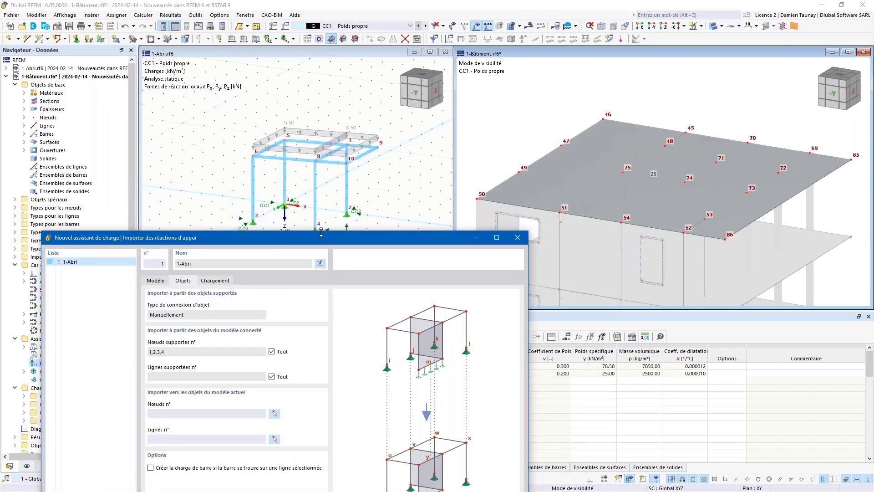
pyautogui.moveTo(321, 232); pyautogui.dragTo(316, 245)
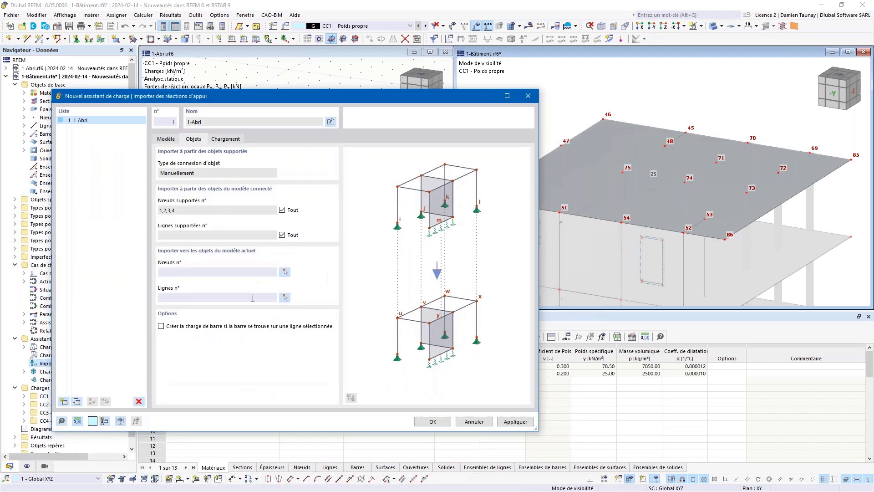
pyautogui.click(285, 273)
pyautogui.click(716, 161)
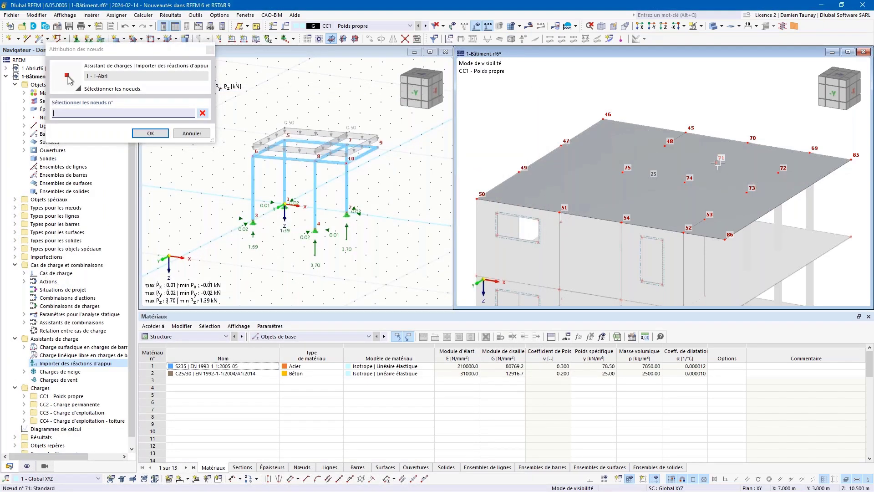
pyautogui.click(778, 173)
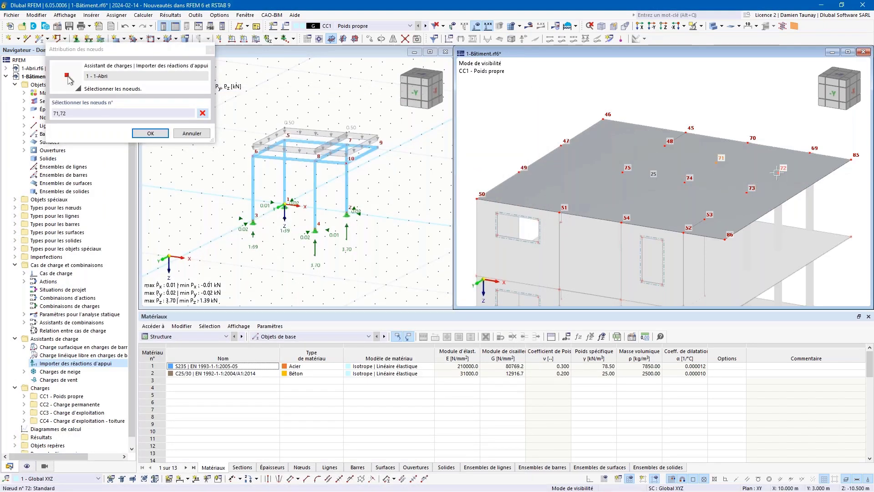
pyautogui.click(687, 183)
pyautogui.click(744, 195)
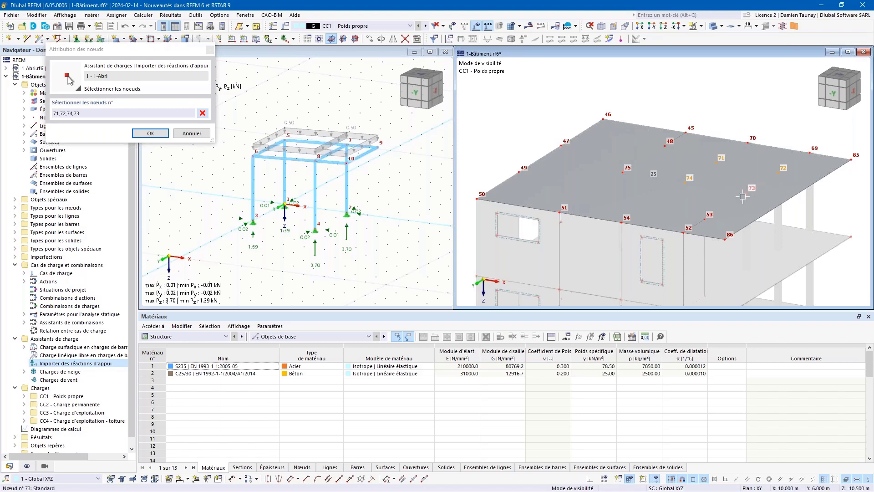
pyautogui.click(149, 133)
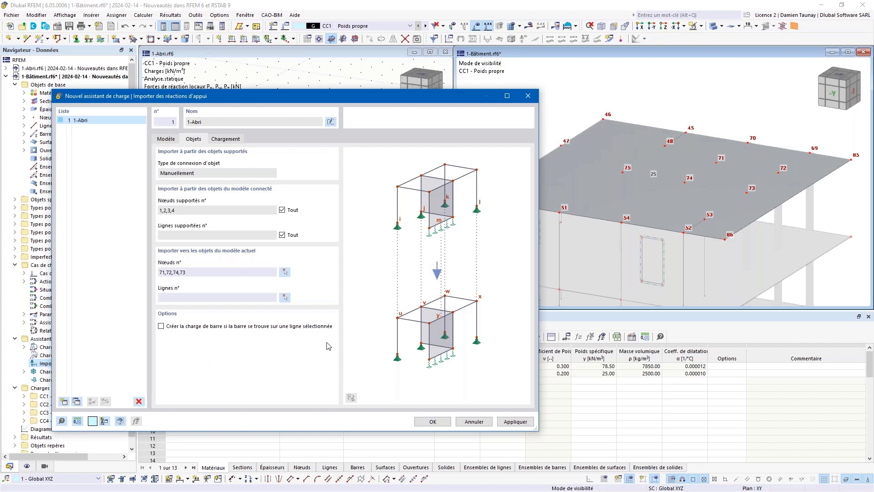
# - Review the available load distribution and load connection type options in the wizard's loading settings
pyautogui.click(224, 139)
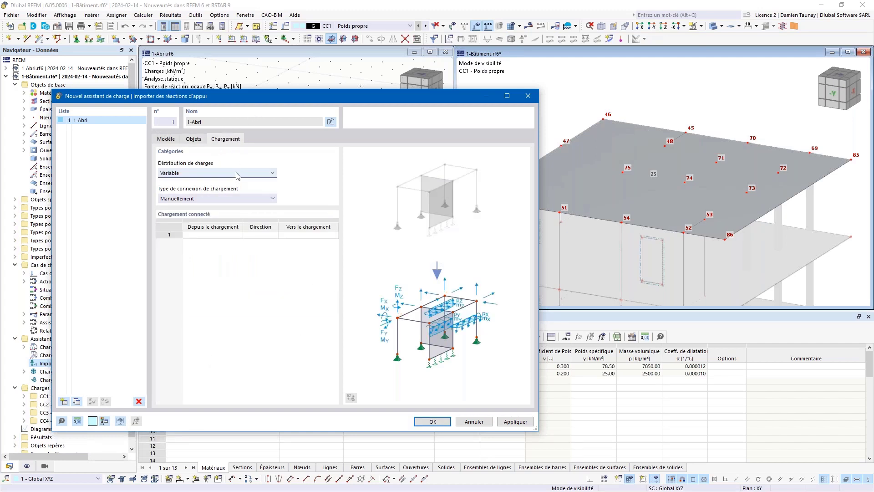
pyautogui.click(236, 173)
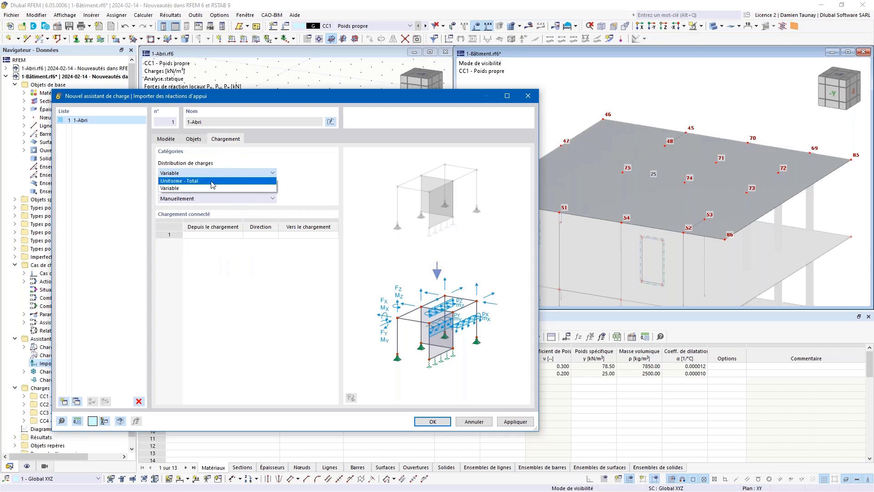
pyautogui.click(325, 183)
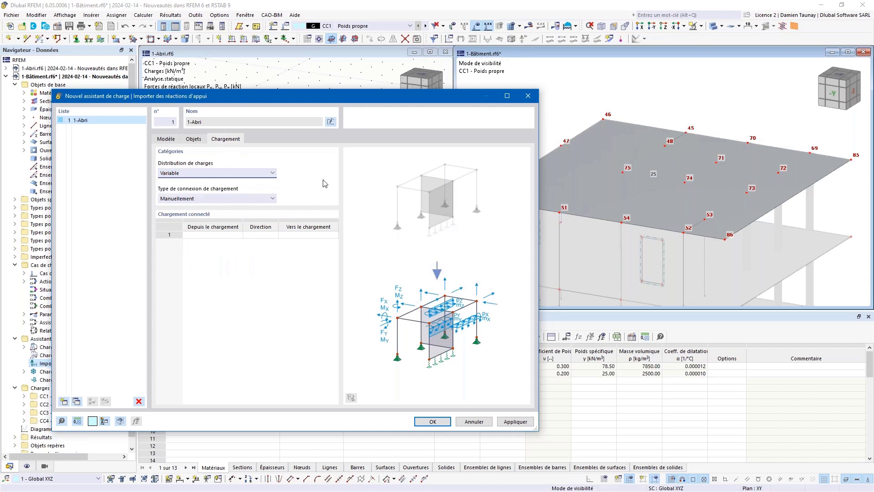
pyautogui.click(216, 200)
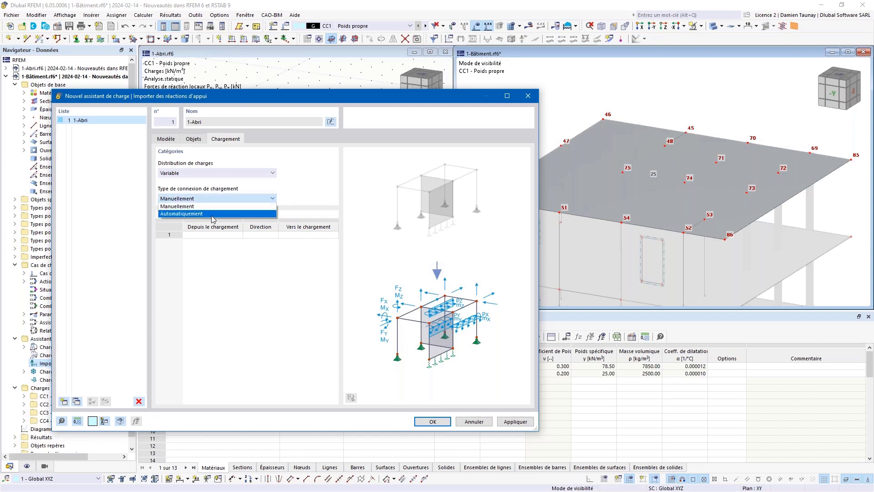
pyautogui.click(320, 187)
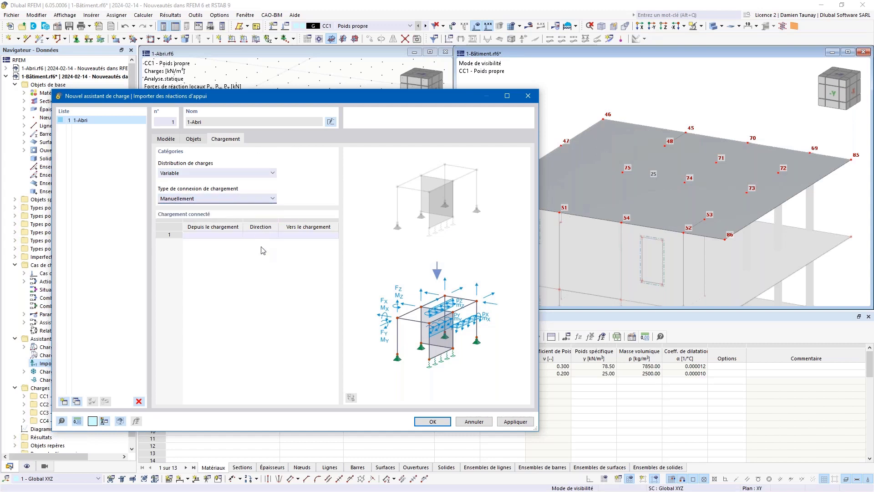
# - Manually connect source load case CC1 to target load case CC2 and check the available directions
pyautogui.click(212, 235)
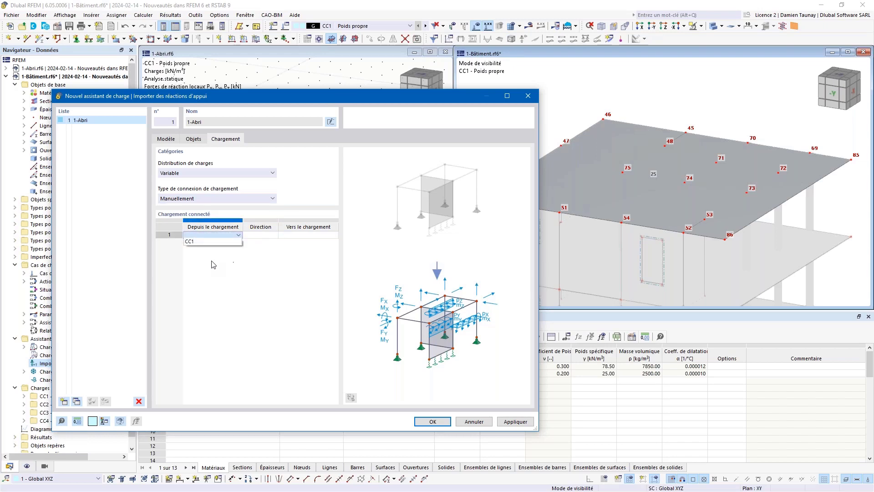
pyautogui.click(201, 242)
pyautogui.moveTo(292, 99); pyautogui.dragTo(359, 95)
pyautogui.click(398, 230)
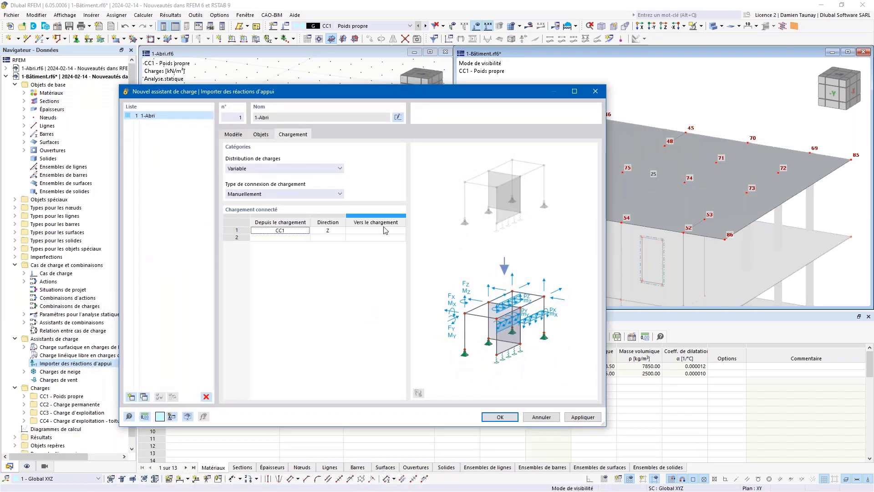
pyautogui.click(401, 231)
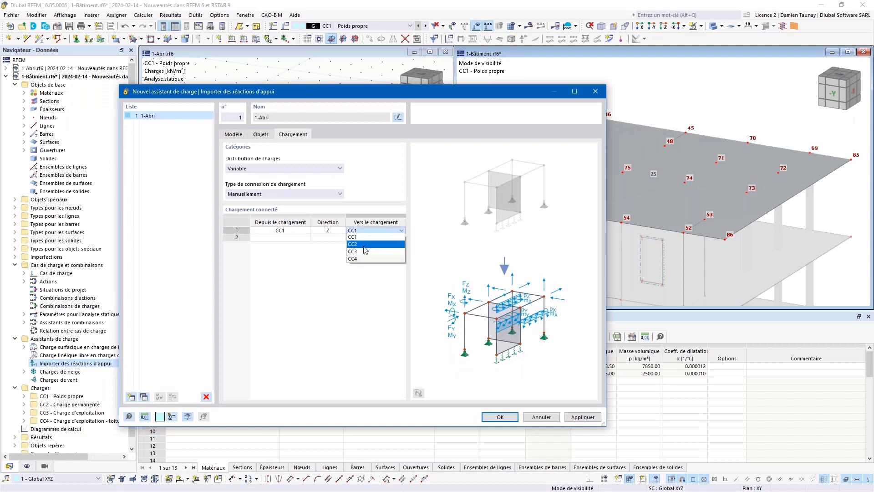
pyautogui.click(365, 244)
pyautogui.click(400, 231)
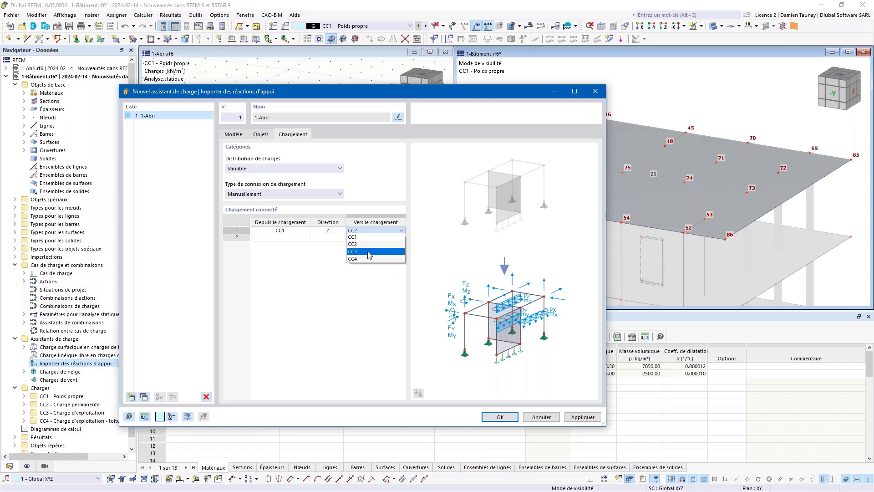
pyautogui.click(355, 297)
pyautogui.click(332, 232)
pyautogui.click(341, 231)
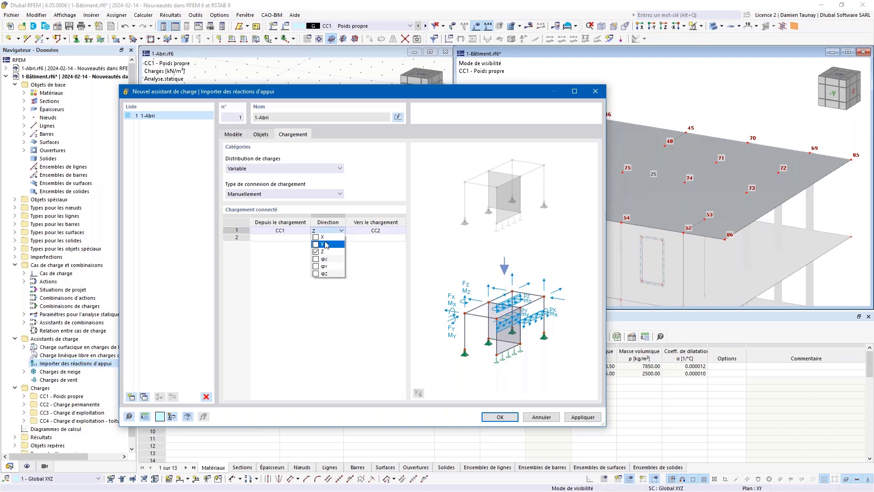
pyautogui.click(362, 270)
# - Switch the load connection type to automatic and import the CC1 reactions in directions X, Y and Z
pyautogui.click(287, 194)
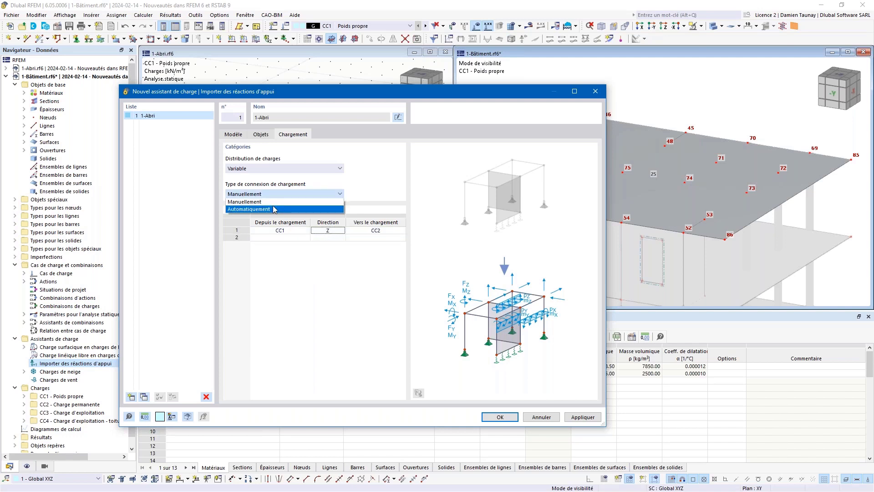
pyautogui.click(274, 209)
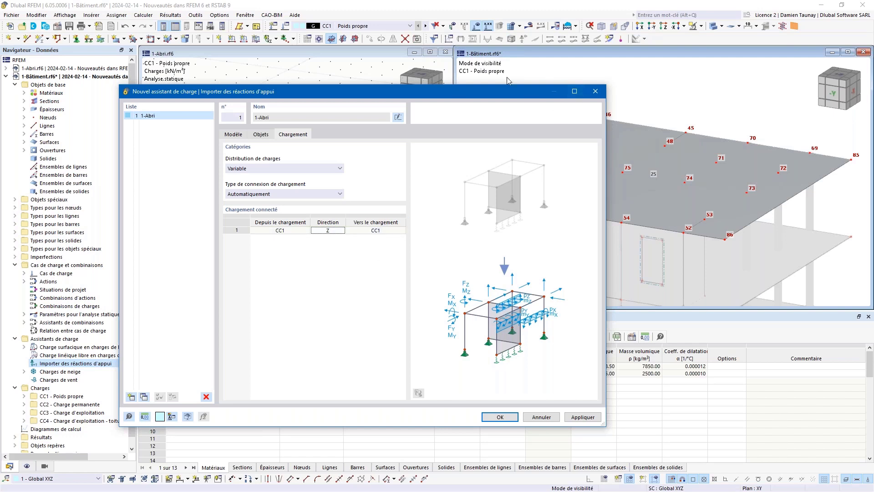
pyautogui.click(337, 233)
pyautogui.click(337, 232)
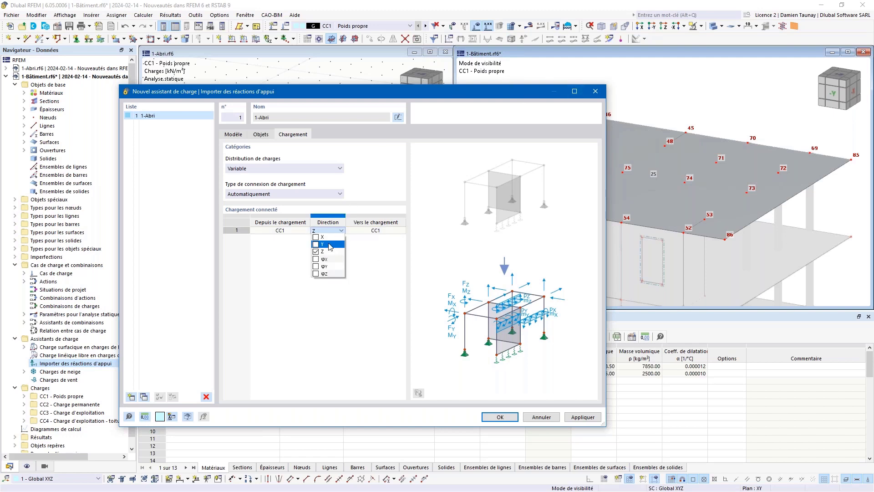
pyautogui.click(317, 238)
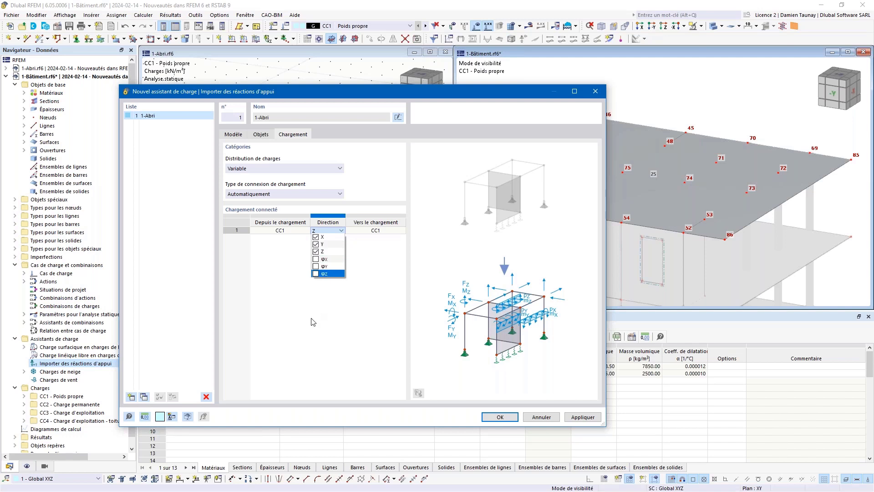
pyautogui.click(333, 245)
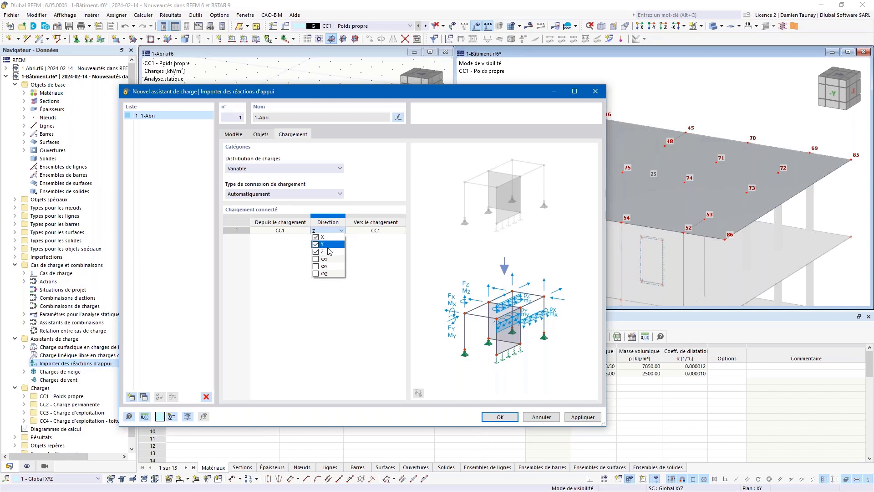
pyautogui.click(330, 94)
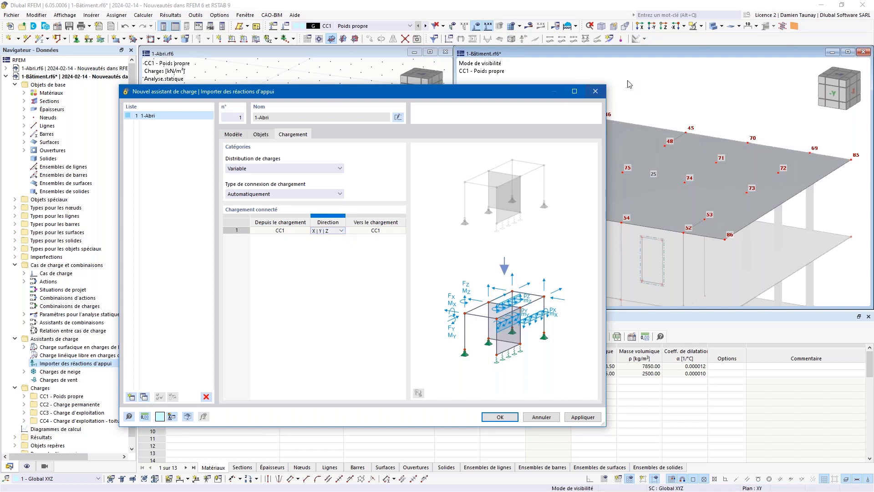
# - Recheck the selected reaction directions and confirm the 1-Abri load wizard
pyautogui.moveTo(344, 100); pyautogui.dragTo(534, 98)
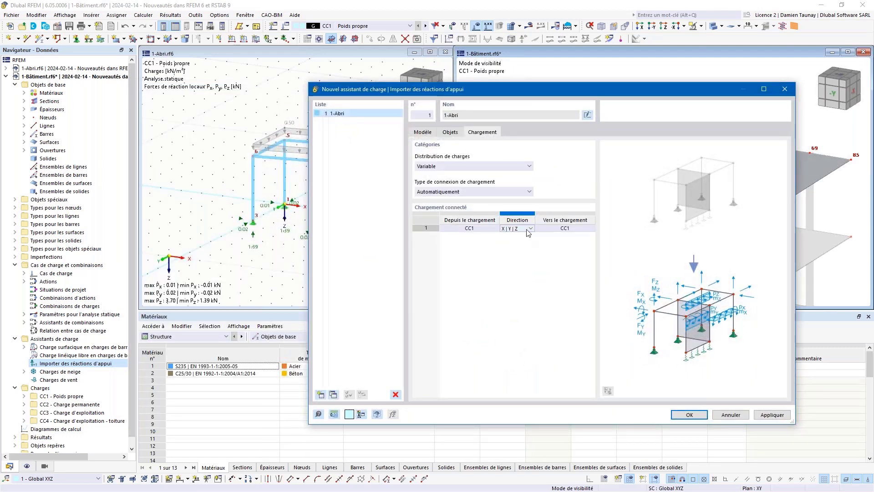
pyautogui.click(519, 228)
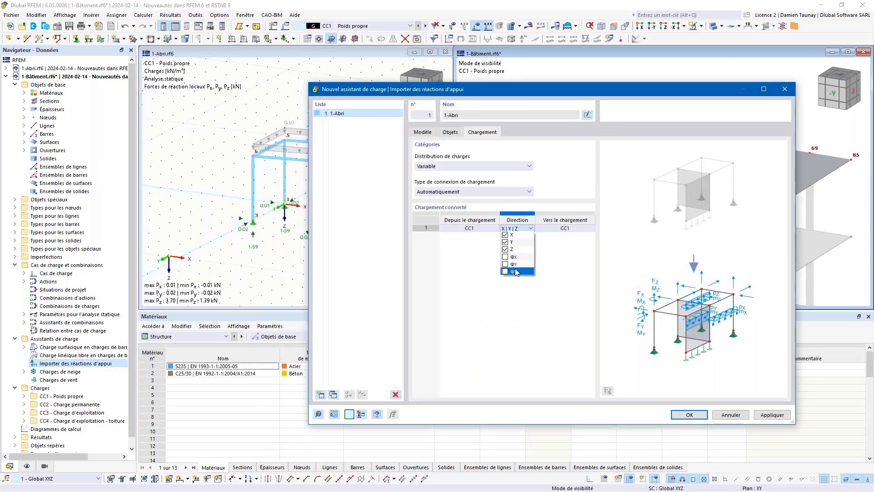
pyautogui.click(519, 295)
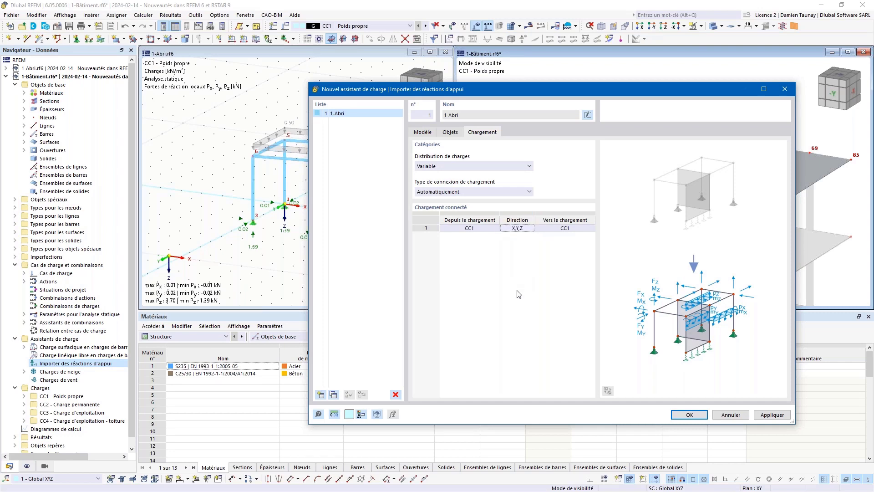
pyautogui.click(689, 414)
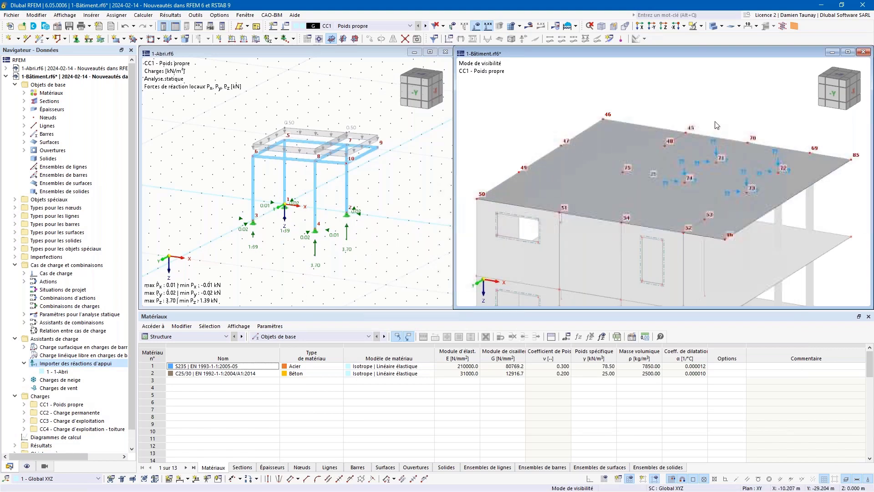
# - Display the building model as a wireframe and bring the imported loads at roof nodes 71 to 74 into close view
pyautogui.click(714, 25)
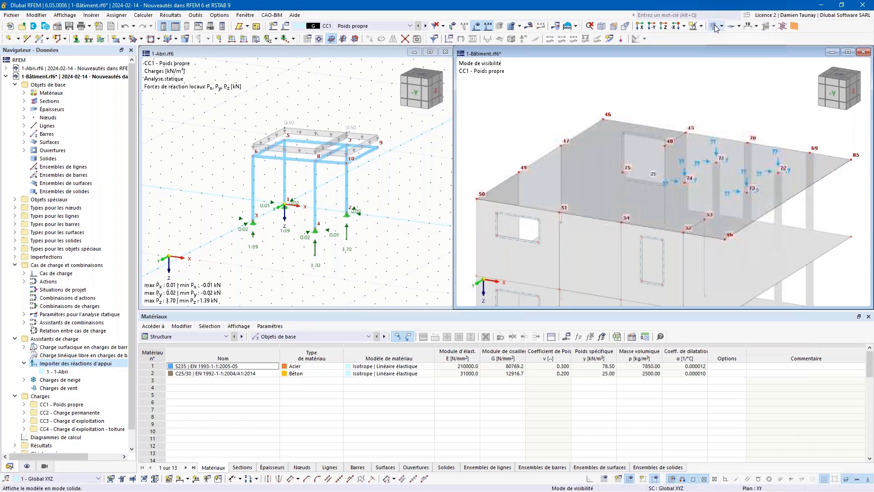
pyautogui.click(714, 25)
pyautogui.moveTo(699, 208); pyautogui.dragTo(636, 195, button='middle')
pyautogui.scroll(4, 636, 195)
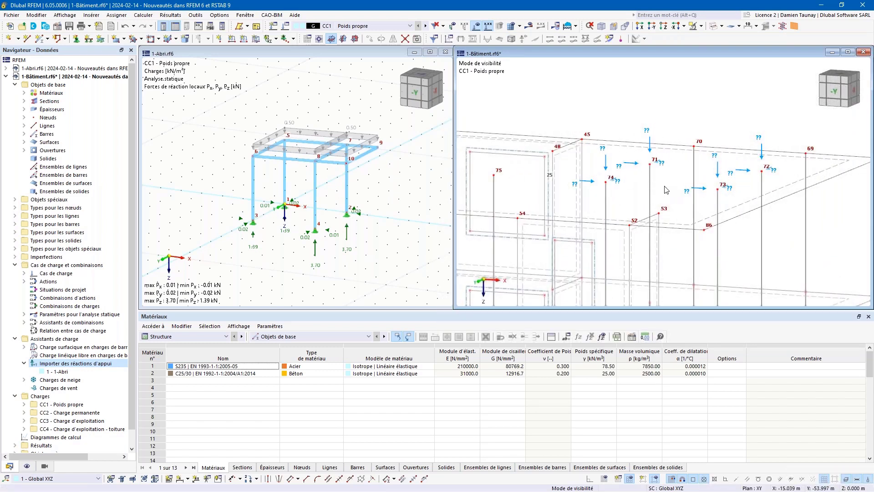
pyautogui.keyDown('ctrl'); pyautogui.moveTo(664, 187); pyautogui.dragTo(658, 191, button='middle'); pyautogui.keyUp('ctrl')
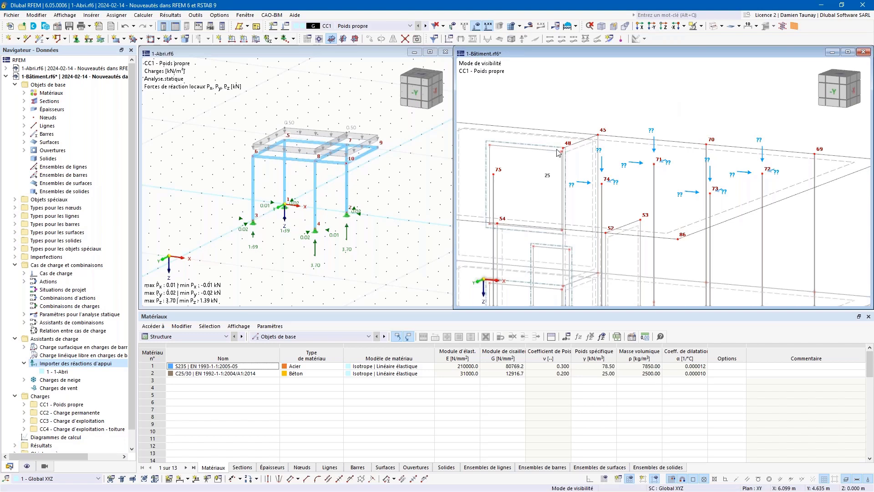
# - Calculate the 1-Bâtiment model for CC1 with the imported nodal loads displayed
pyautogui.click(686, 118)
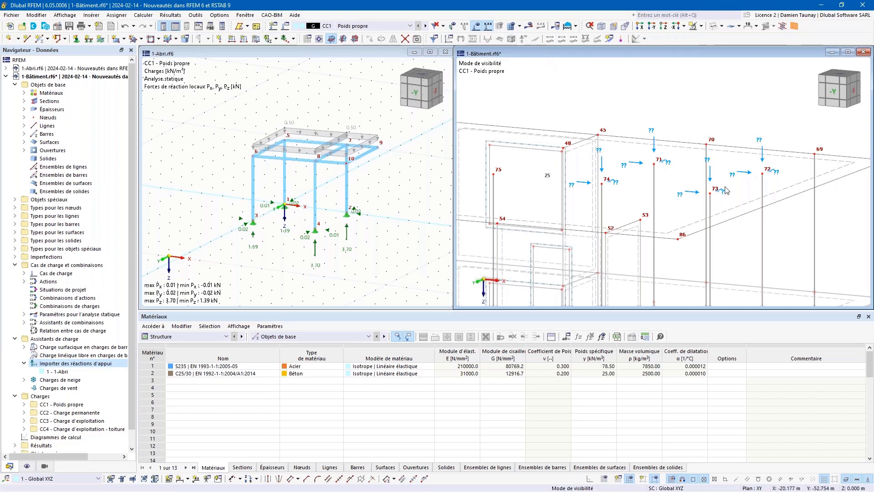
pyautogui.click(529, 27)
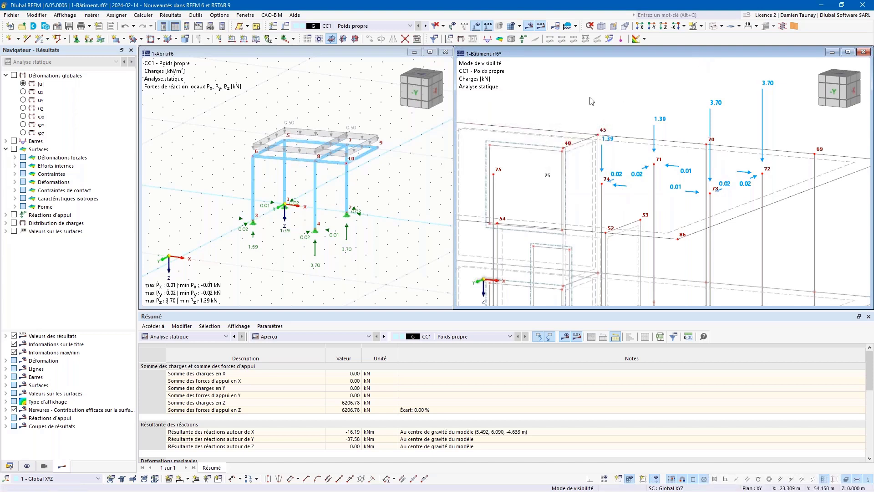
# - Set the uniform surface load on the 1-Abri roof to 2 kN/m² in its load wizard
pyautogui.click(426, 172)
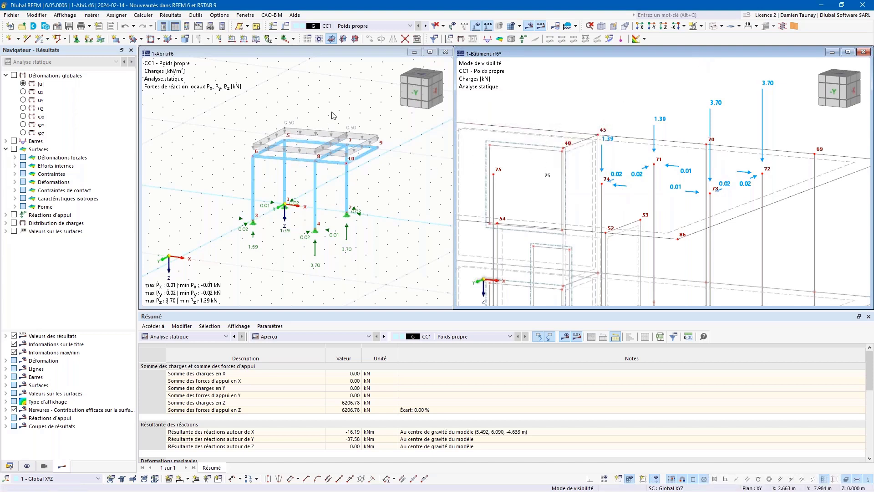
pyautogui.click(331, 136)
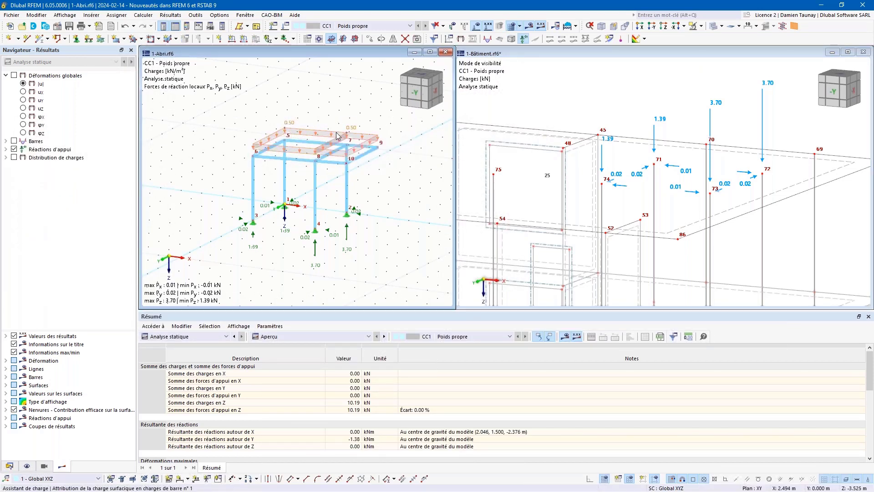
pyautogui.doubleClick(326, 137)
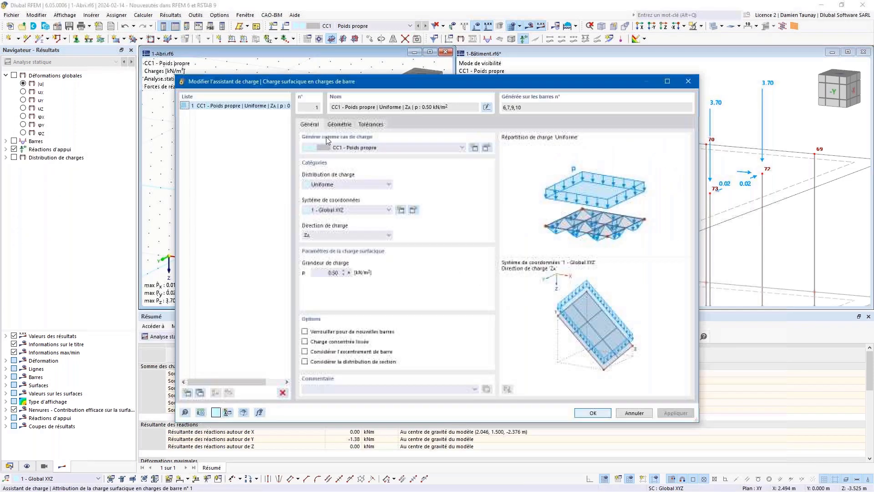
pyautogui.doubleClick(334, 273)
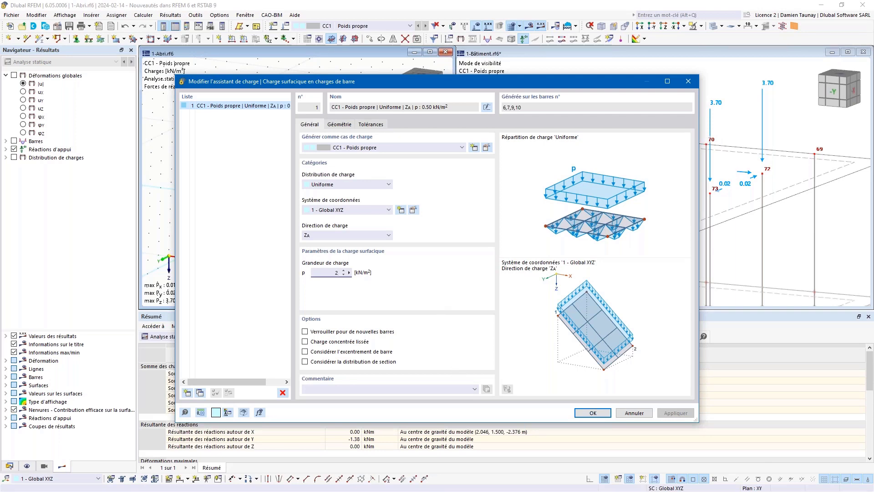
pyautogui.click(593, 413)
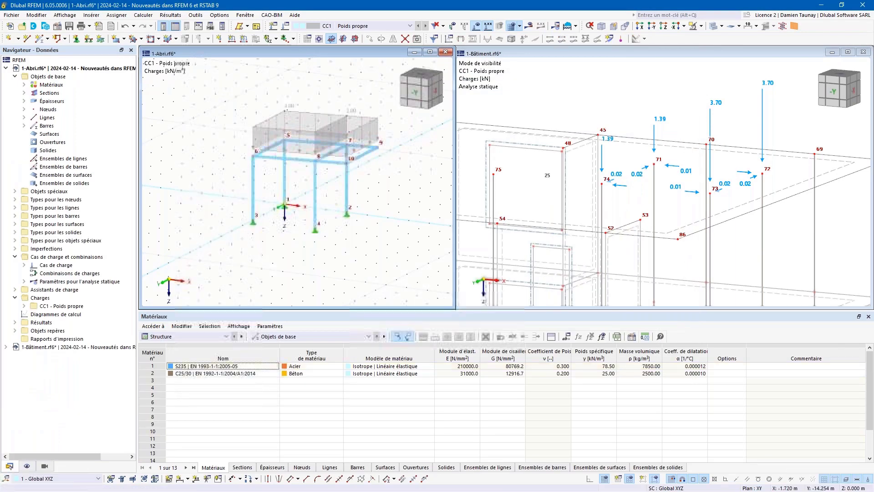
# - Recalculate the 1-Abri model and save it, agreeing to delete the existing results
pyautogui.click(528, 26)
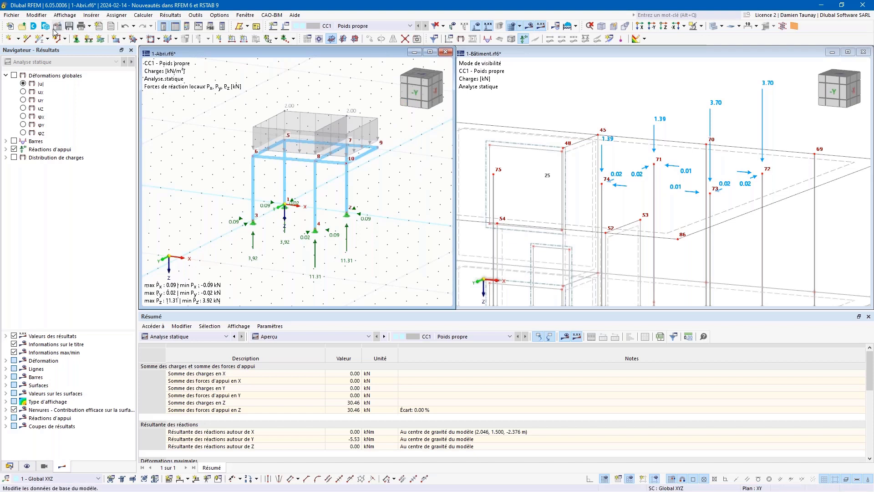
pyautogui.click(69, 26)
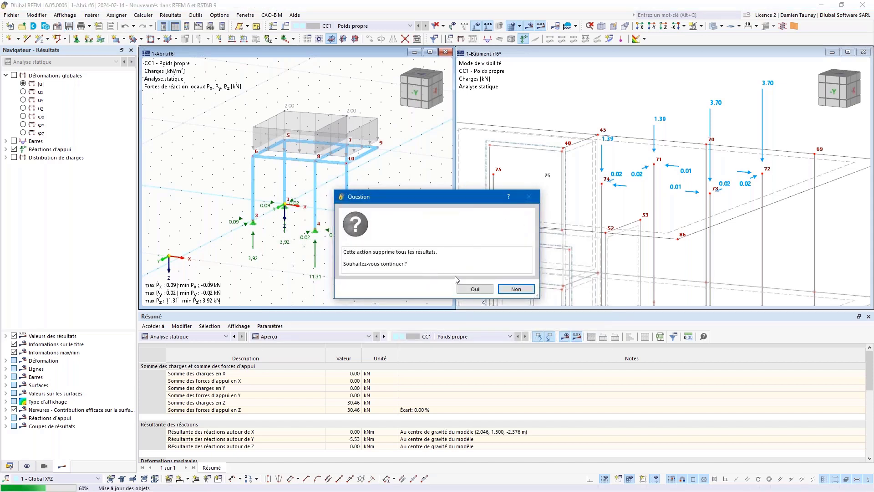
pyautogui.click(475, 290)
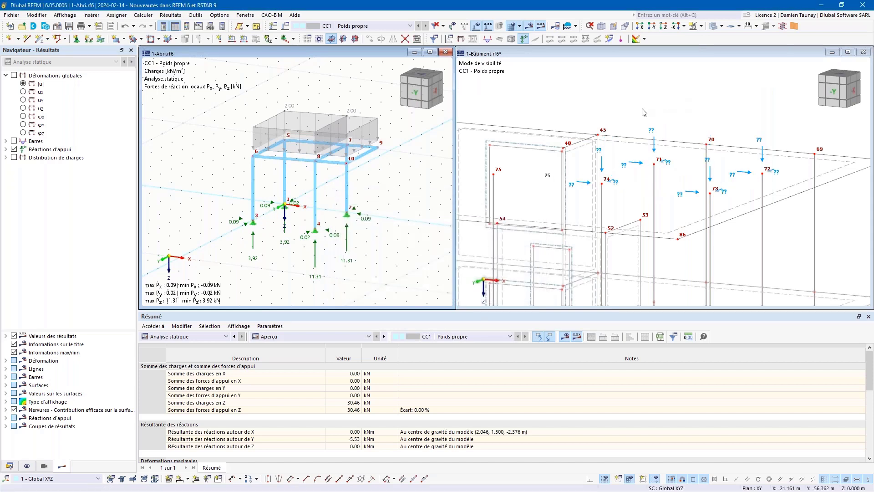
# - Recalculate the 1-Bâtiment model for CC1 and examine the updated imported loads on the roof nodes
pyautogui.click(653, 133)
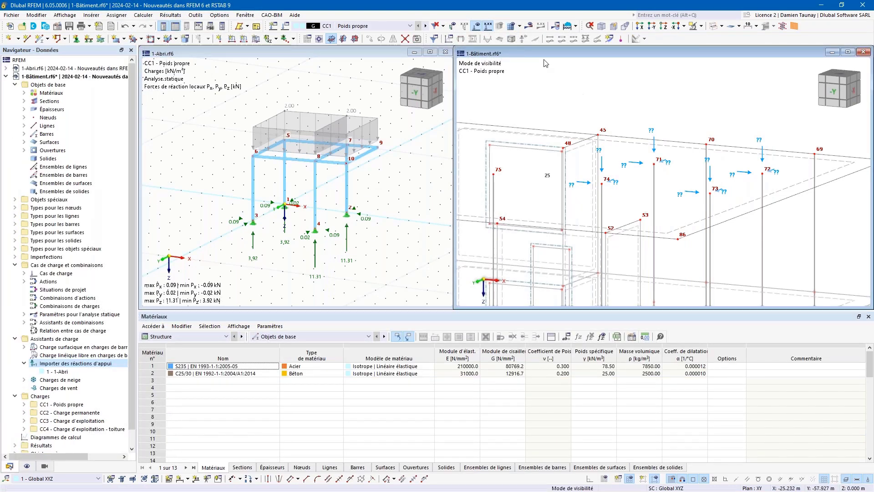
pyautogui.click(530, 28)
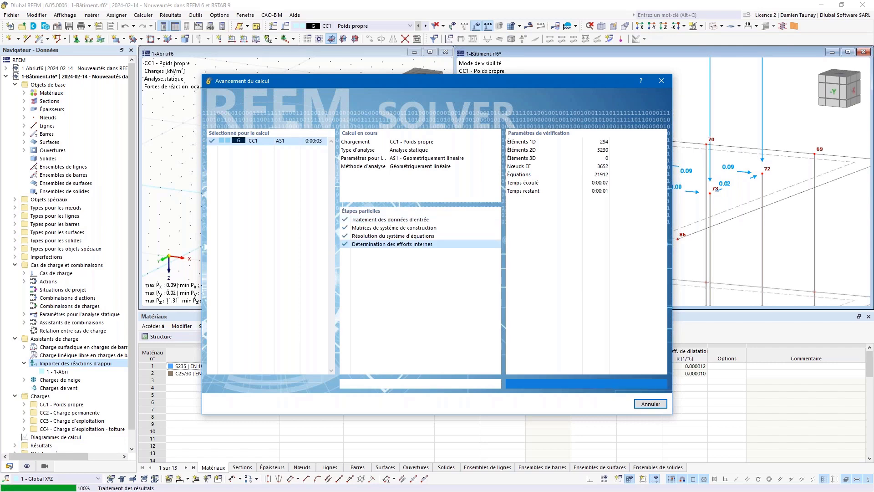
pyautogui.scroll(-4, 737, 138)
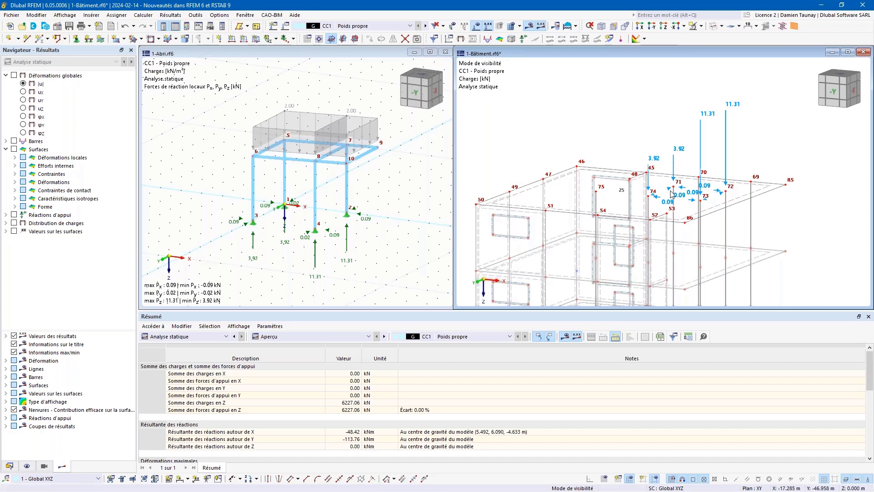
pyautogui.scroll(3, 686, 207)
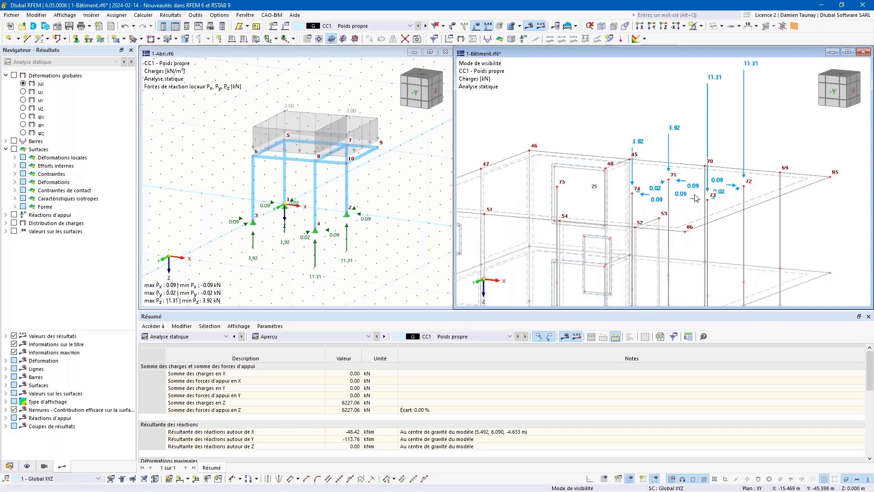
pyautogui.moveTo(701, 200)
pyautogui.keyDown('ctrl'); pyautogui.mouseDown(button='middle')
pyautogui.moveTo(564, 220)
pyautogui.moveTo(692, 208)
pyautogui.mouseUp(button='middle'); pyautogui.keyUp('ctrl')
pyautogui.scroll(-2, 692, 210)
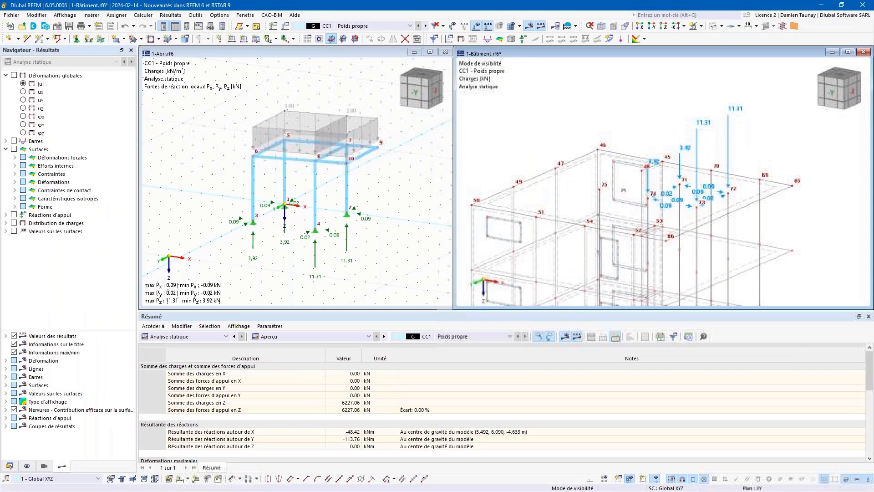
# - Review the file formats available for exporting and importing models, including ASF, STEP and SVG
pyautogui.click(11, 15)
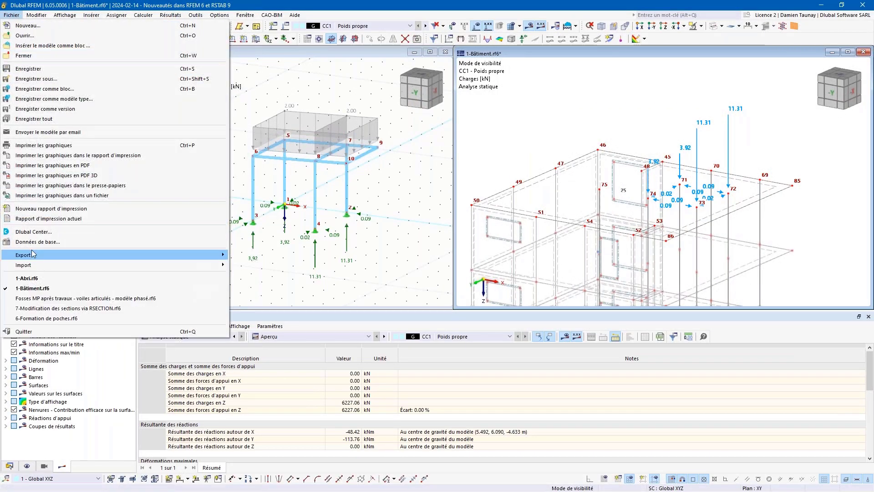
pyautogui.moveTo(65, 254)
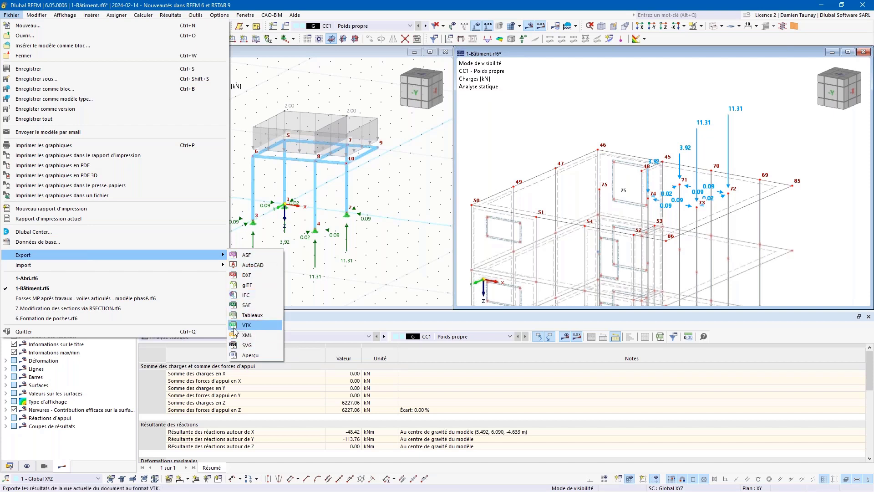
pyautogui.moveTo(132, 267)
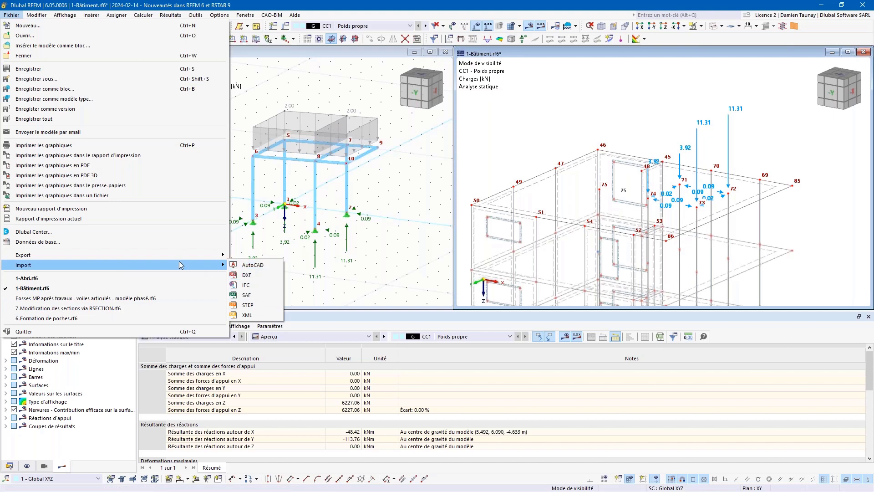
pyautogui.moveTo(180, 255)
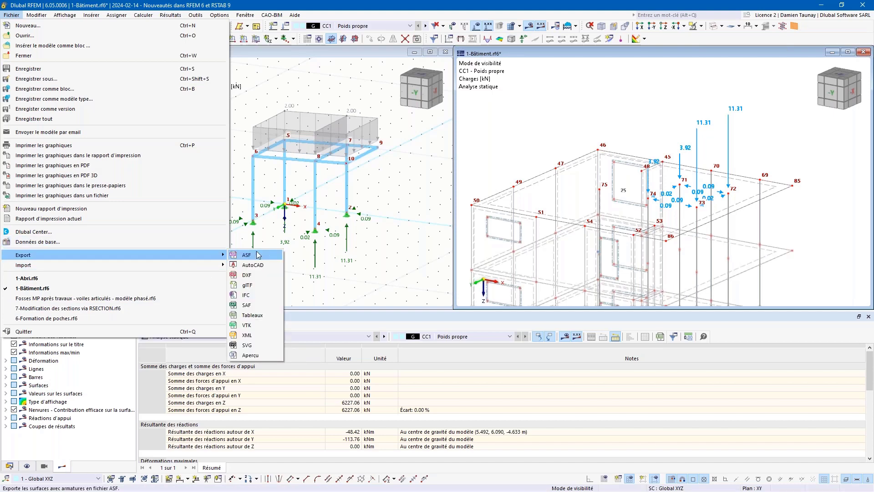
pyautogui.click(395, 237)
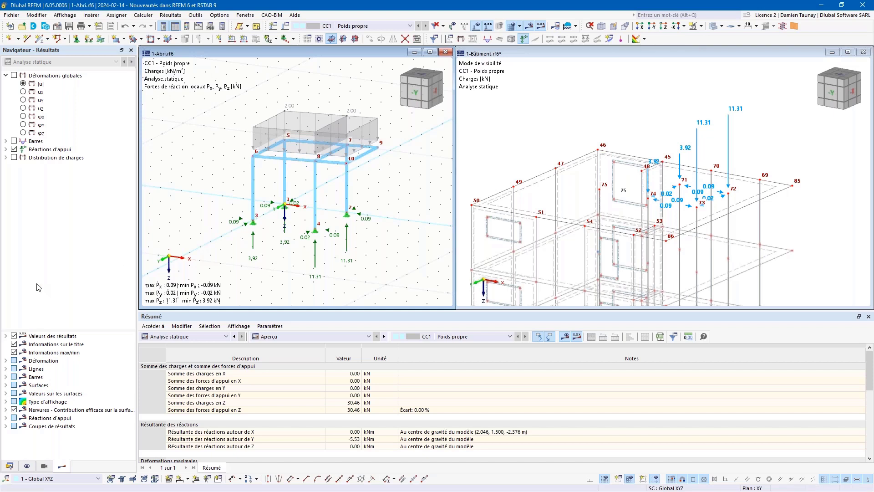
pyautogui.hotkey('alt', 'Tab')
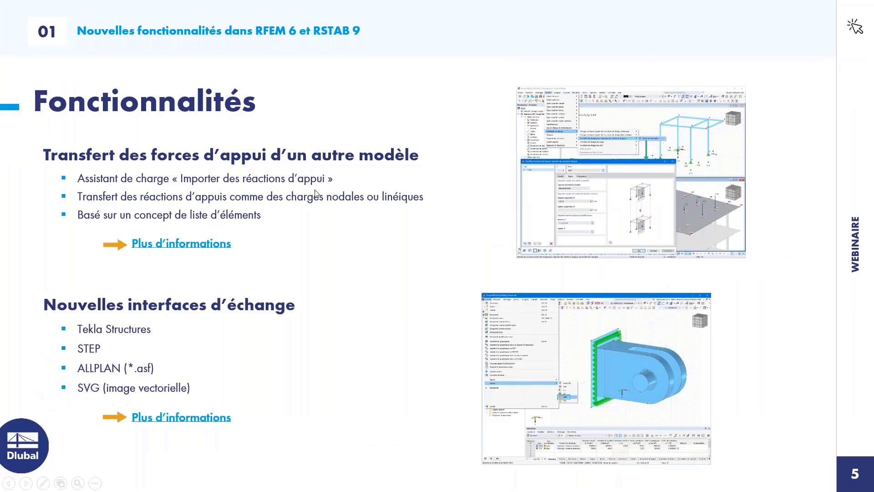
pyautogui.click(315, 190)
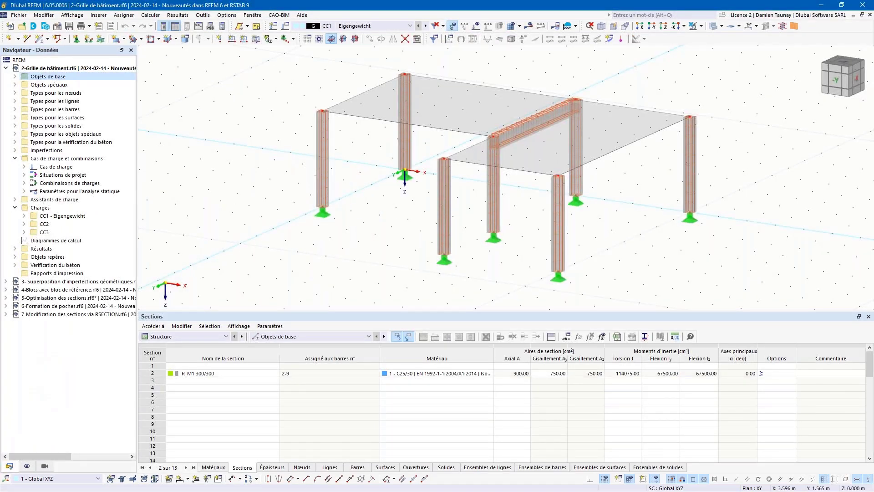
# - Start defining a new building grid in the 2-Grille de bâtiment model and place its dialog for editing
pyautogui.keyDown('ctrl'); pyautogui.moveTo(394, 221); pyautogui.dragTo(408, 234, button='middle'); pyautogui.keyUp('ctrl')
pyautogui.scroll(-2, 405, 236)
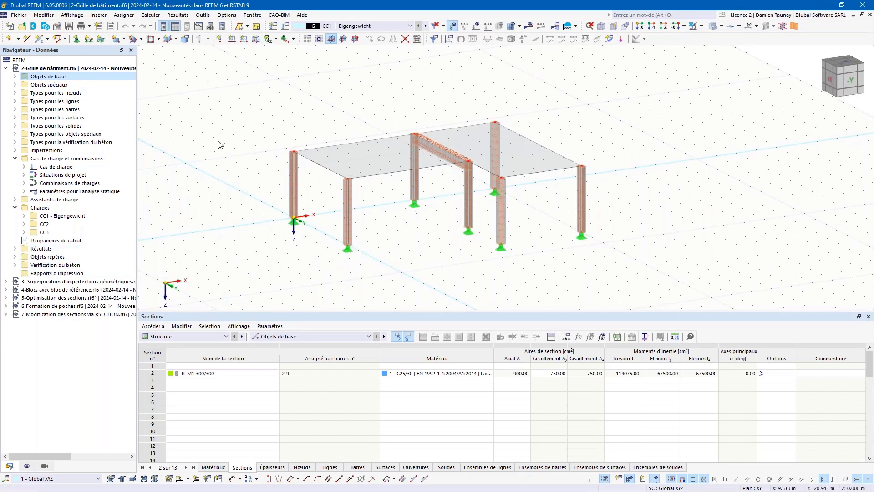
pyautogui.click(16, 257)
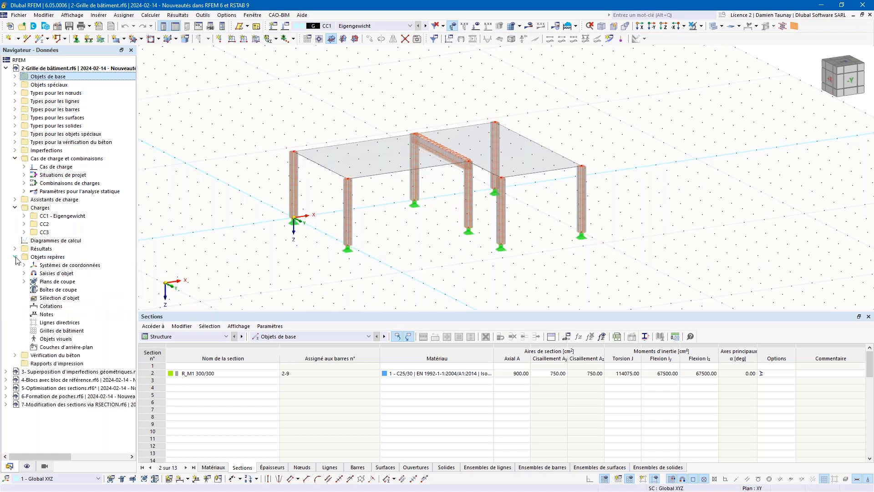
pyautogui.click(51, 331)
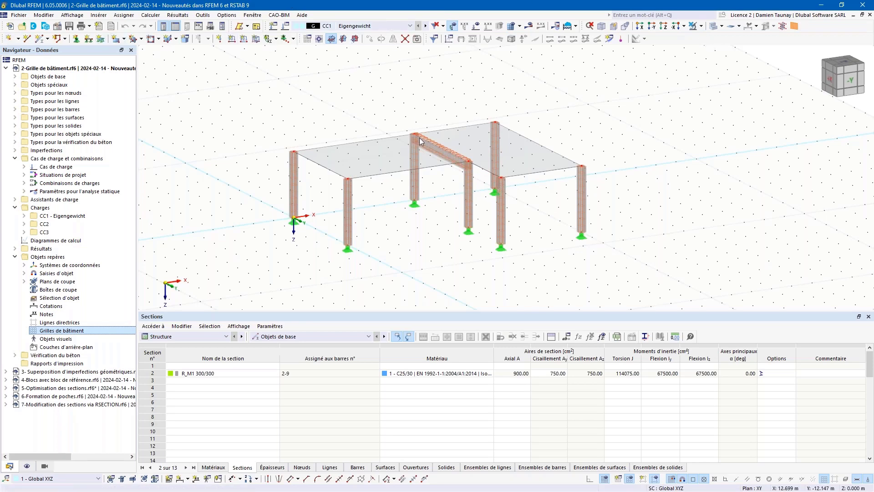
pyautogui.keyDown('ctrl'); pyautogui.moveTo(436, 240); pyautogui.dragTo(458, 238, button='middle'); pyautogui.keyUp('ctrl')
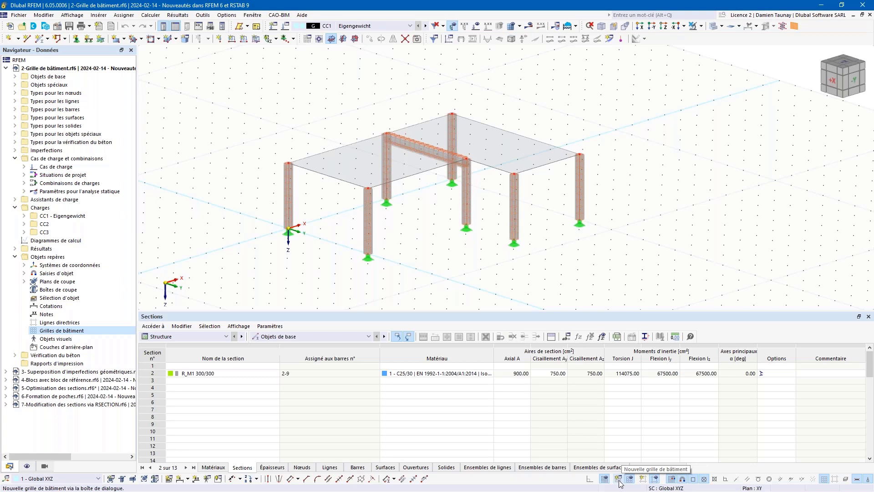
pyautogui.click(605, 478)
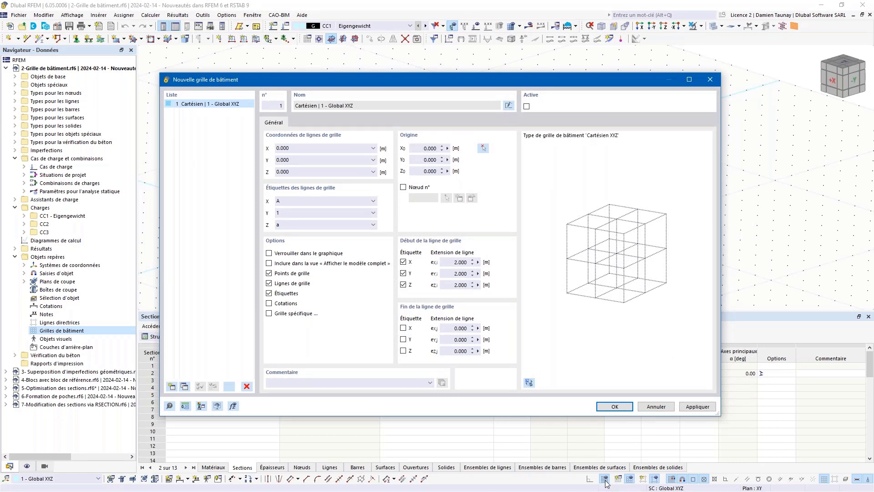
pyautogui.moveTo(409, 87); pyautogui.dragTo(400, 263)
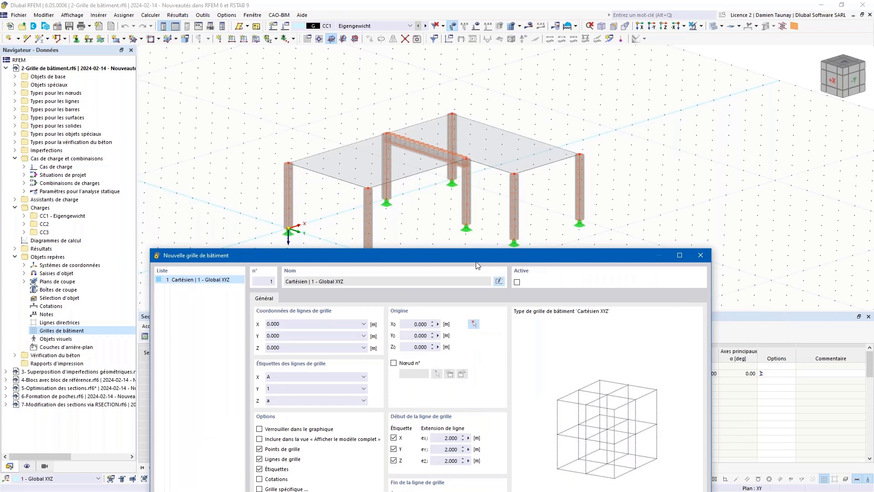
pyautogui.moveTo(476, 250); pyautogui.dragTo(500, 61)
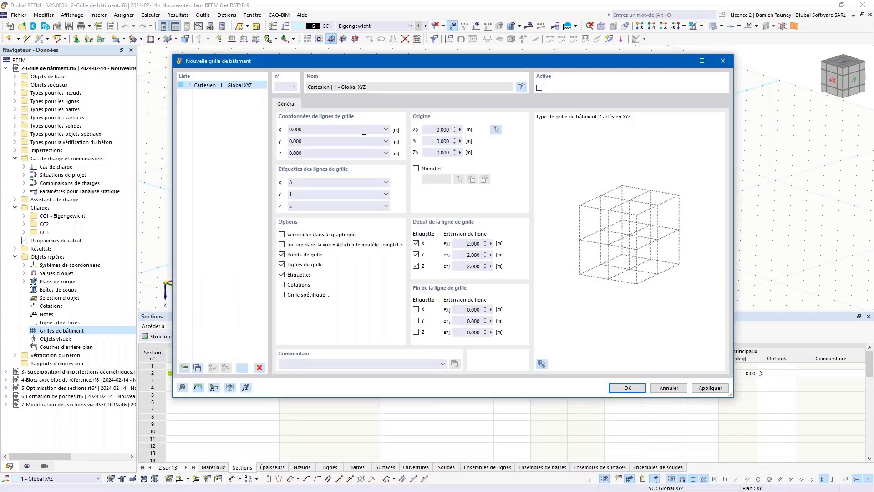
# - Set the grid line coordinates to 0, 6 and 10 m in X and 0, 5 and 8 m in Y
pyautogui.moveTo(364, 132)
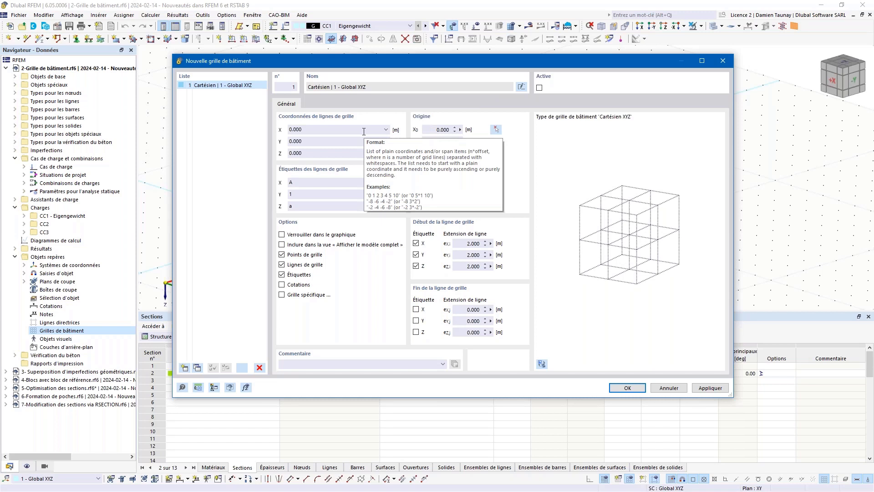
pyautogui.click(336, 131)
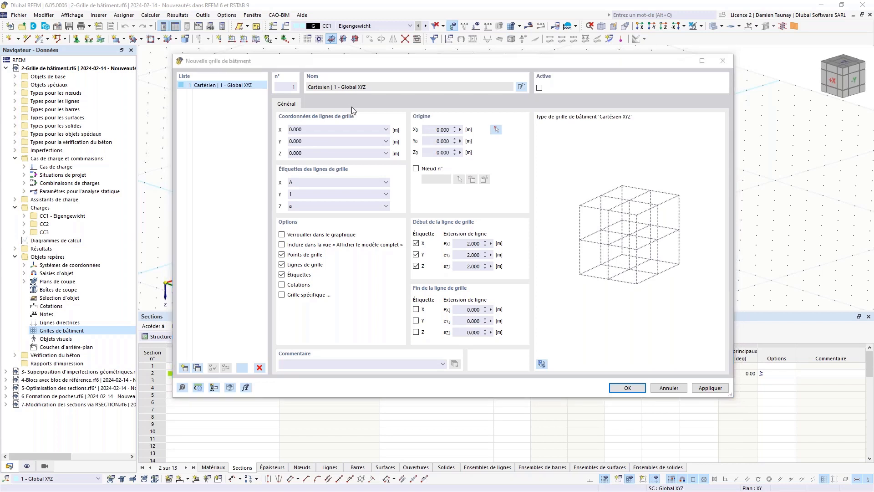
pyautogui.click(336, 129)
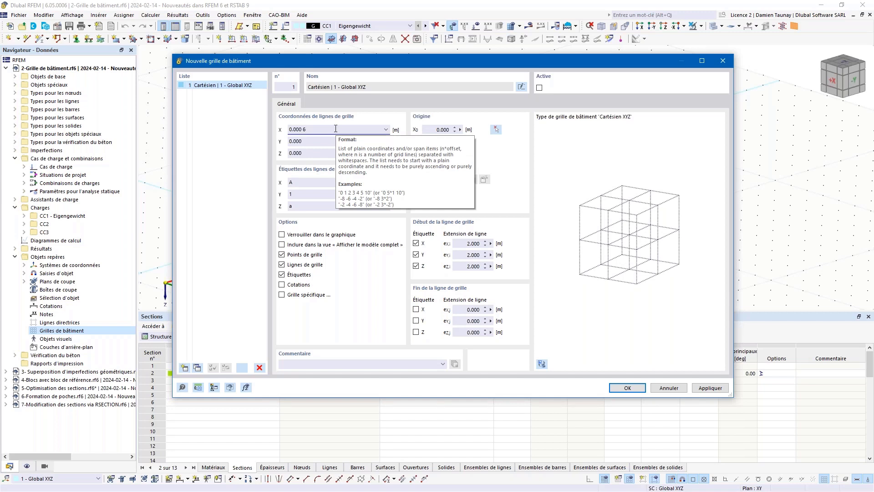
pyautogui.click(318, 141)
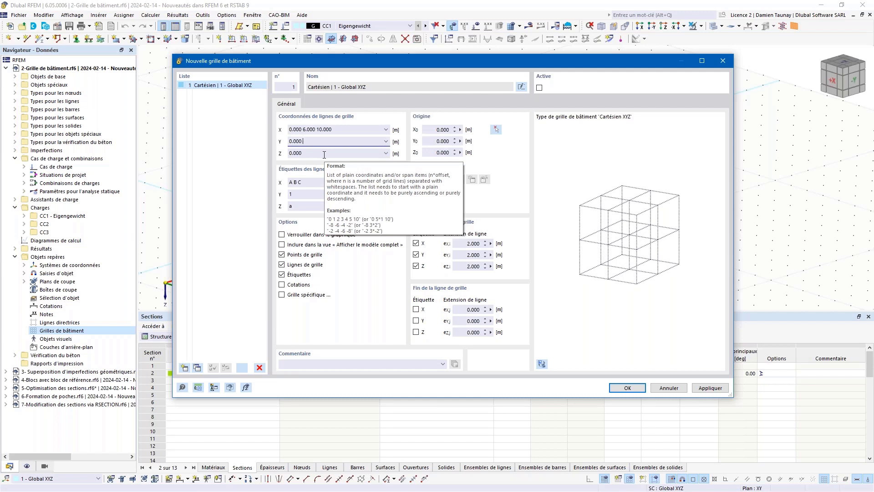
pyautogui.write('5 8')
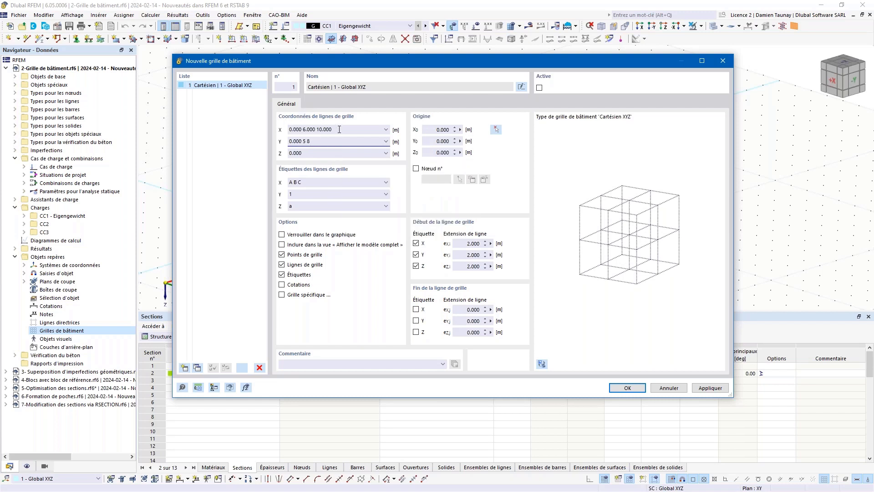
pyautogui.click(339, 129)
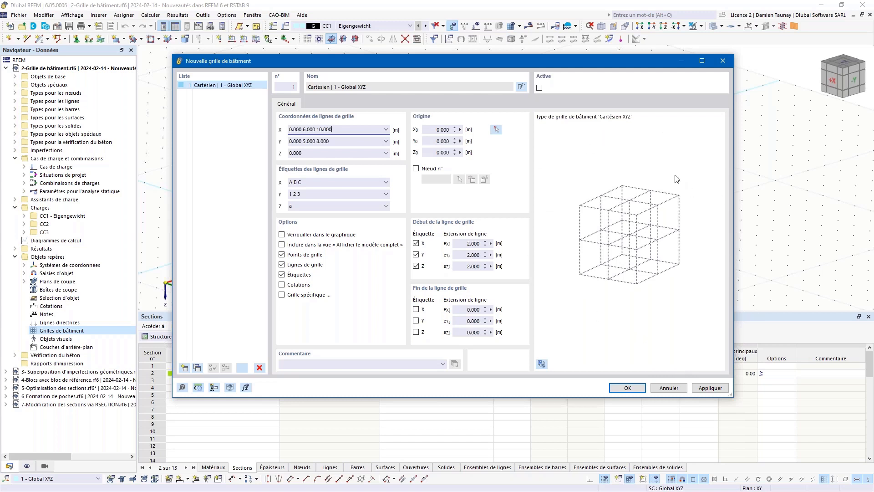
# - Show the grid preview with the actual model in the dialog and inspect the axis labels on it
pyautogui.click(542, 365)
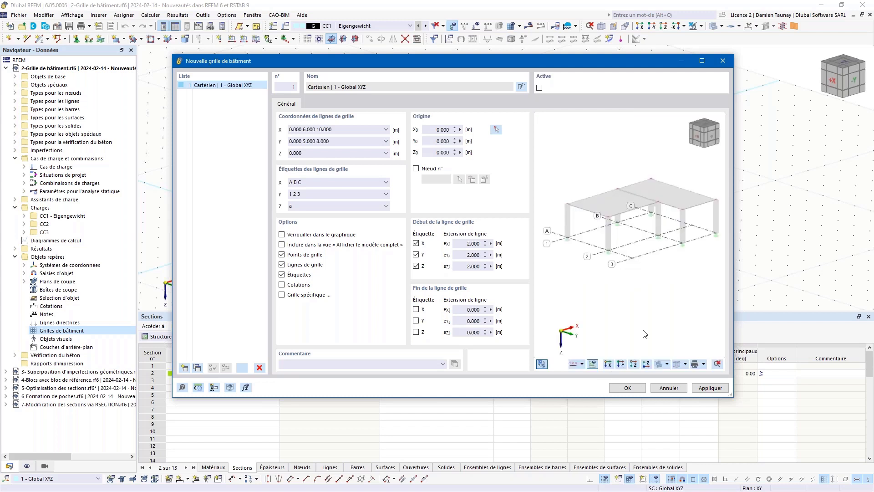
pyautogui.moveTo(614, 260)
pyautogui.keyDown('ctrl'); pyautogui.mouseDown(button='middle')
pyautogui.moveTo(626, 269)
pyautogui.moveTo(662, 254)
pyautogui.moveTo(625, 255)
pyautogui.mouseUp(button='middle'); pyautogui.keyUp('ctrl')
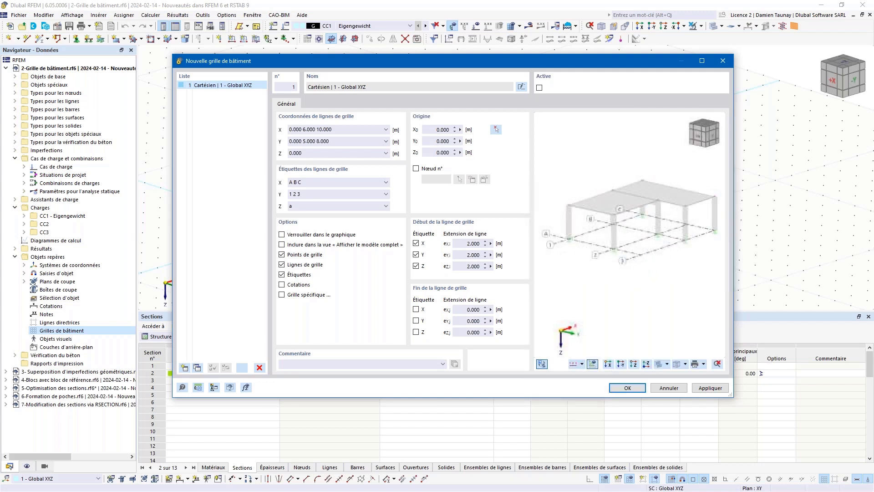
pyautogui.rightClick(625, 256)
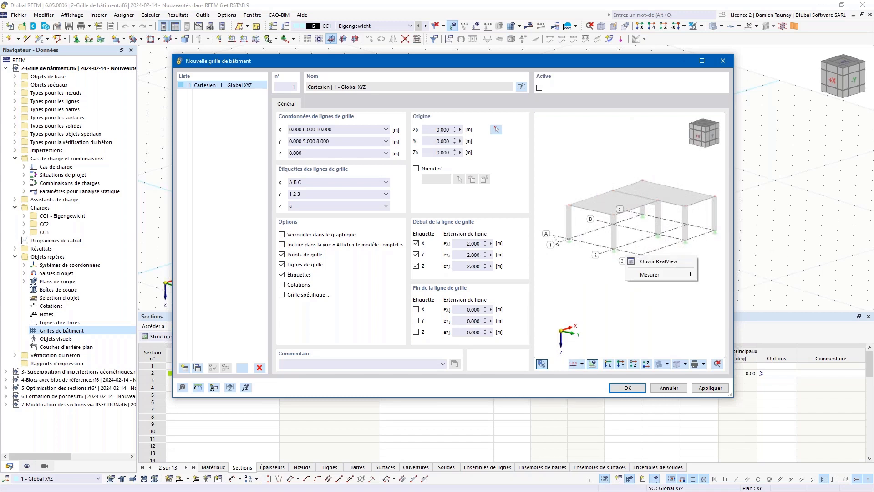
pyautogui.click(636, 313)
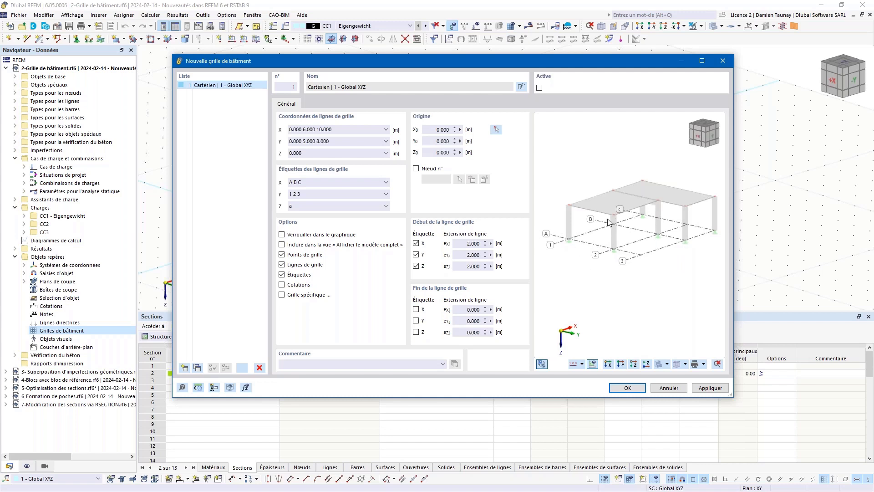
pyautogui.scroll(-2, 647, 234)
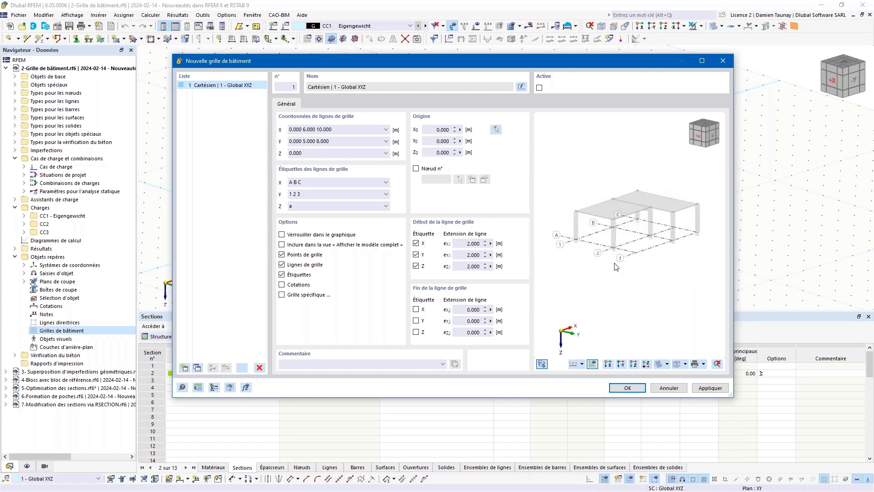
pyautogui.moveTo(661, 251); pyautogui.dragTo(644, 244, button='middle')
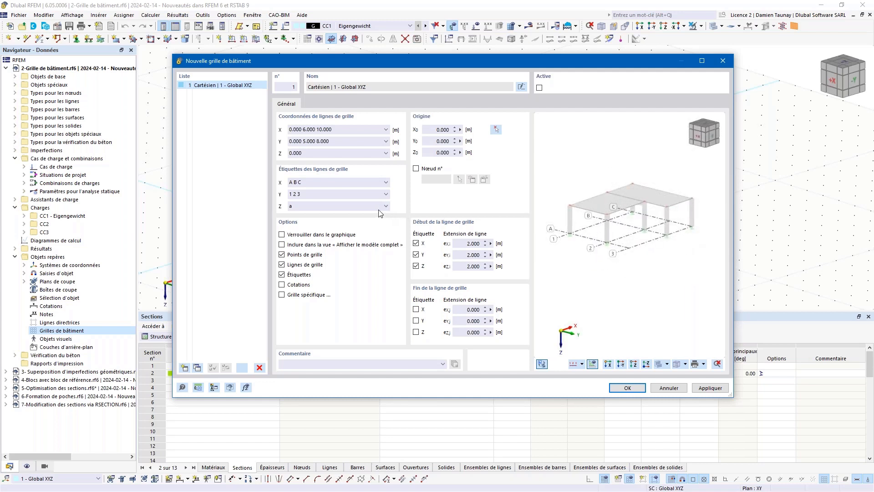
# - Set the Z grid line coordinates to 0 and -3 m and briefly preview the grid's dimensions
pyautogui.moveTo(375, 210)
pyautogui.moveTo(305, 153); pyautogui.dragTo(238, 152)
pyautogui.click(315, 152)
pyautogui.write('-3')
pyautogui.click(612, 163)
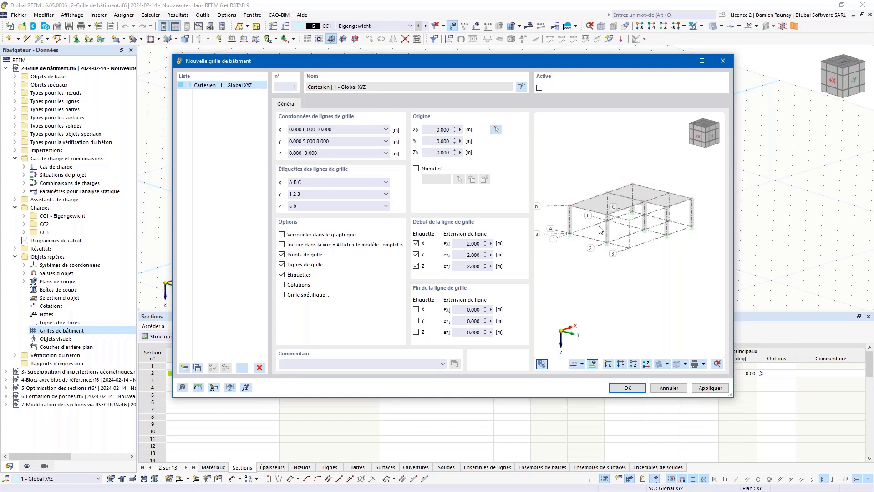
pyautogui.moveTo(620, 276); pyautogui.dragTo(634, 276, button='middle')
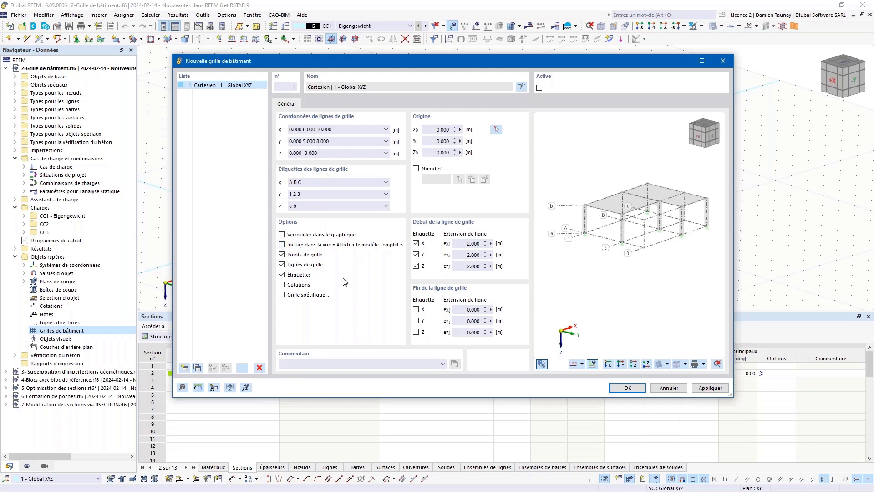
pyautogui.click(282, 285)
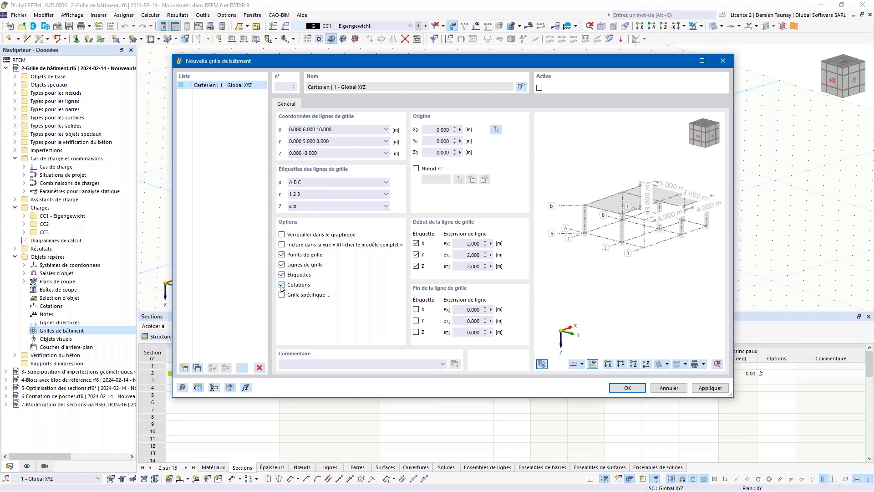
pyautogui.click(282, 285)
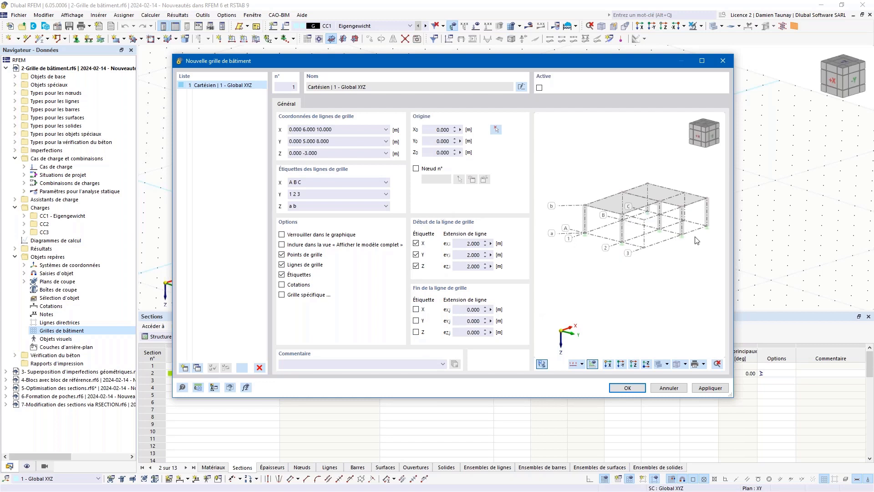
# - Enable end labels with a 2 m line extension for the X and Y grid lines and create the building grid
pyautogui.click(416, 309)
pyautogui.click(415, 320)
pyautogui.doubleClick(472, 309)
pyautogui.write('2')
pyautogui.press('Tab')
pyautogui.write('2')
pyautogui.click(663, 283)
pyautogui.scroll(-2, 637, 266)
pyautogui.scroll(1, 687, 249)
pyautogui.keyDown('ctrl'); pyautogui.moveTo(603, 282); pyautogui.dragTo(584, 300, button='middle'); pyautogui.keyUp('ctrl')
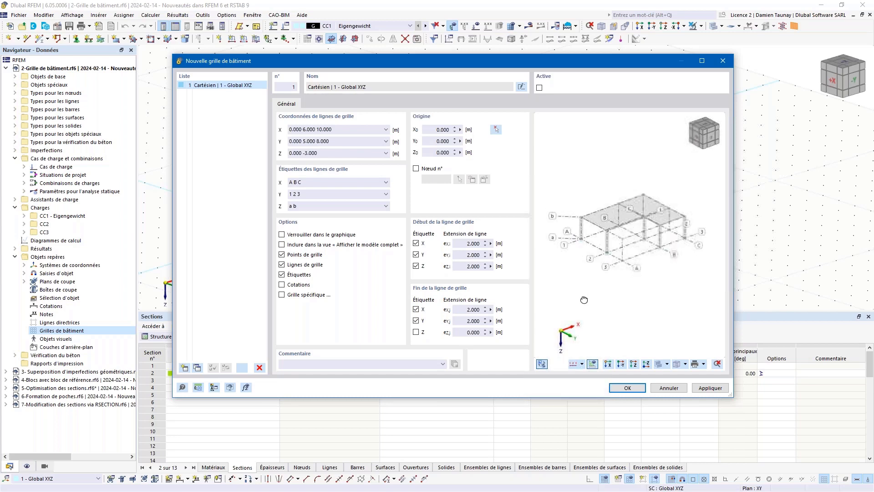
pyautogui.click(628, 387)
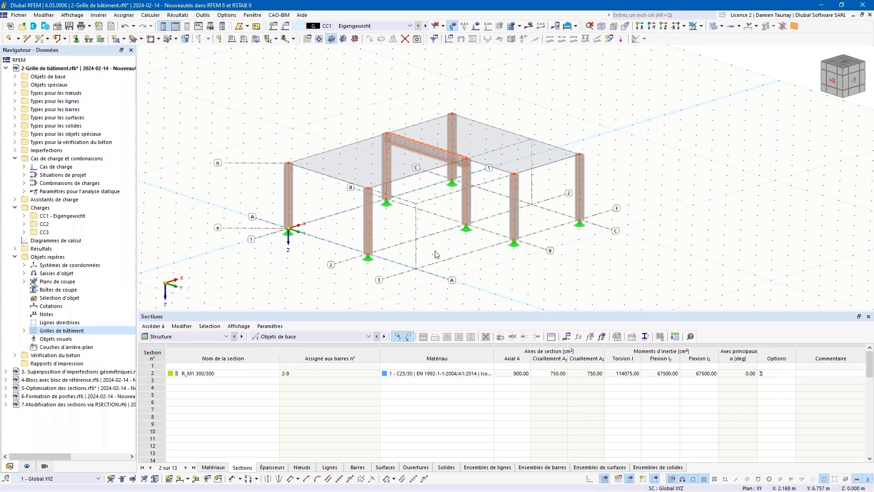
# - Examine the building grid's axes and labels around the structure and switch to the webinar slides
pyautogui.keyDown('ctrl'); pyautogui.moveTo(447, 266); pyautogui.dragTo(444, 284, button='middle'); pyautogui.keyUp('ctrl')
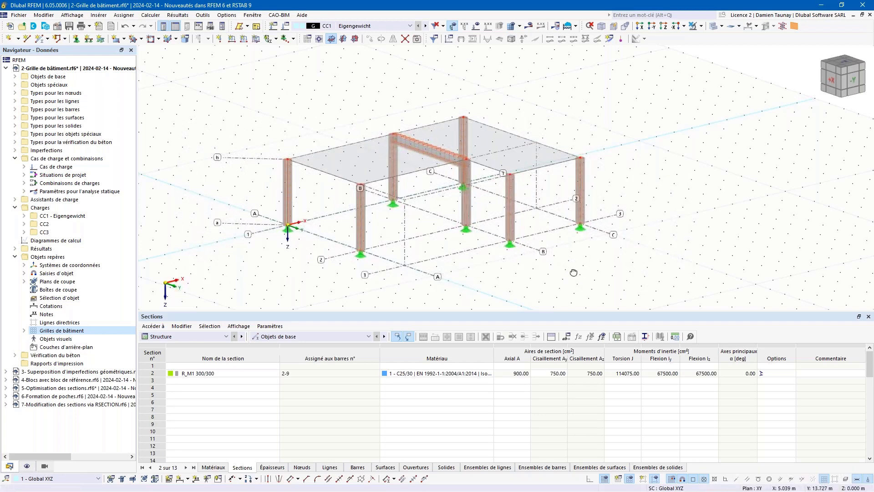
pyautogui.keyDown('ctrl'); pyautogui.moveTo(573, 272); pyautogui.dragTo(515, 258, button='middle'); pyautogui.keyUp('ctrl')
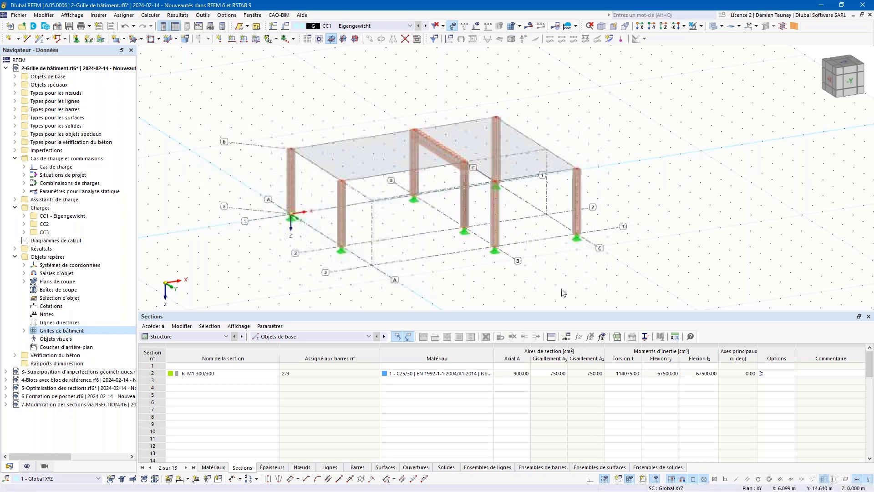
pyautogui.keyDown('ctrl'); pyautogui.moveTo(501, 289); pyautogui.dragTo(497, 283, button='middle'); pyautogui.keyUp('ctrl')
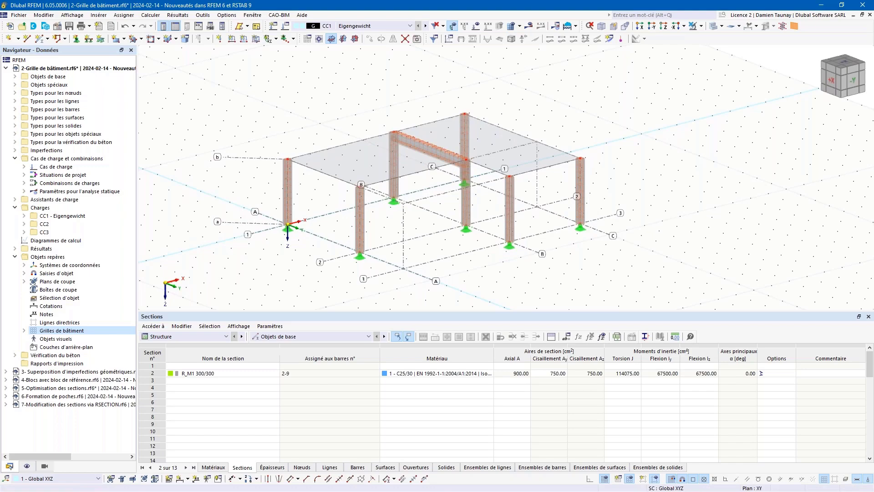
pyautogui.hotkey('alt', 'Tab')
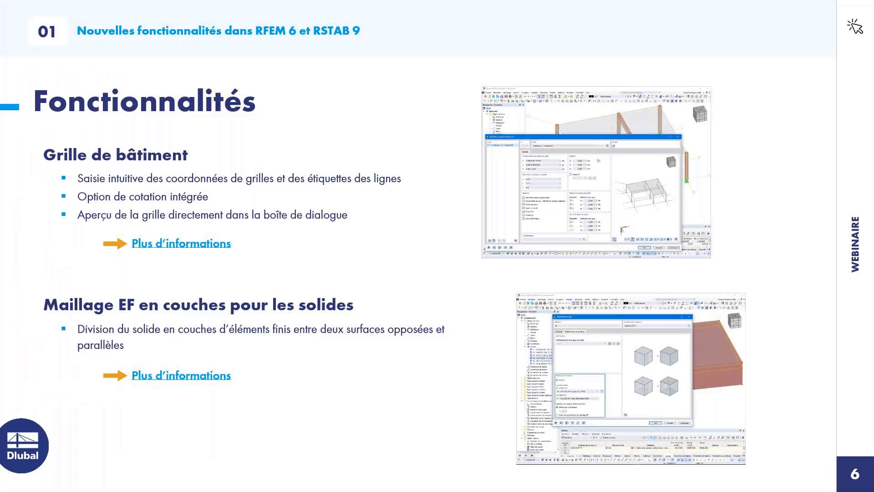
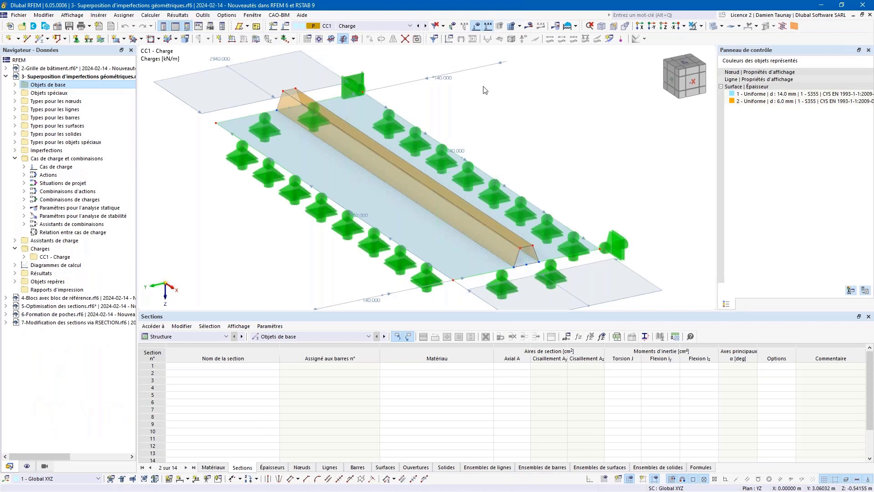
# - Hide the loads in the 3- Superposition d'imperfections géométriques model, enlarge its view and display the CC1 global deformations
pyautogui.click(476, 27)
pyautogui.keyDown('ctrl'); pyautogui.moveTo(532, 199); pyautogui.dragTo(334, 230, button='middle'); pyautogui.keyUp('ctrl')
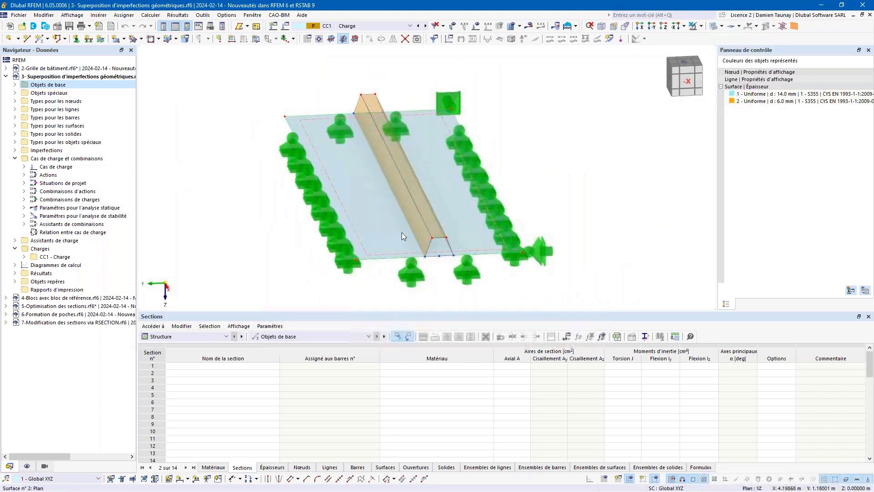
pyautogui.keyDown('ctrl'); pyautogui.moveTo(423, 189); pyautogui.dragTo(393, 202, button='middle'); pyautogui.keyUp('ctrl')
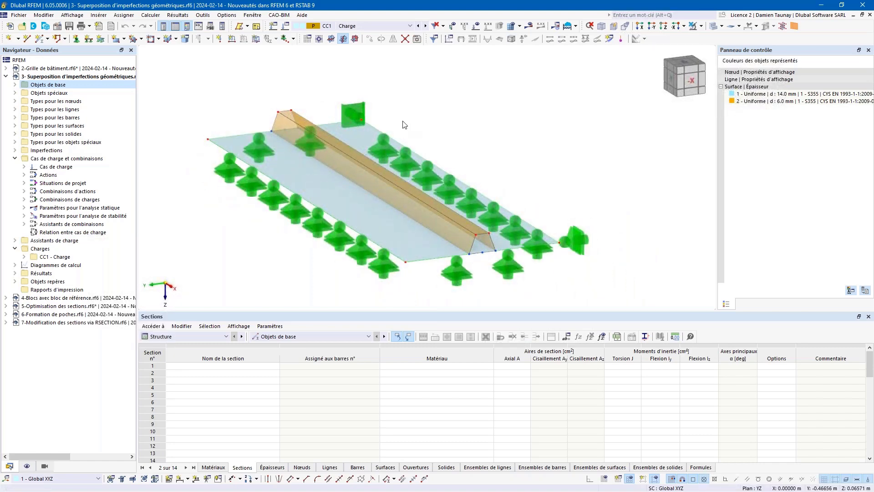
pyautogui.keyDown('ctrl'); pyautogui.moveTo(490, 130); pyautogui.dragTo(492, 138, button='middle'); pyautogui.keyUp('ctrl')
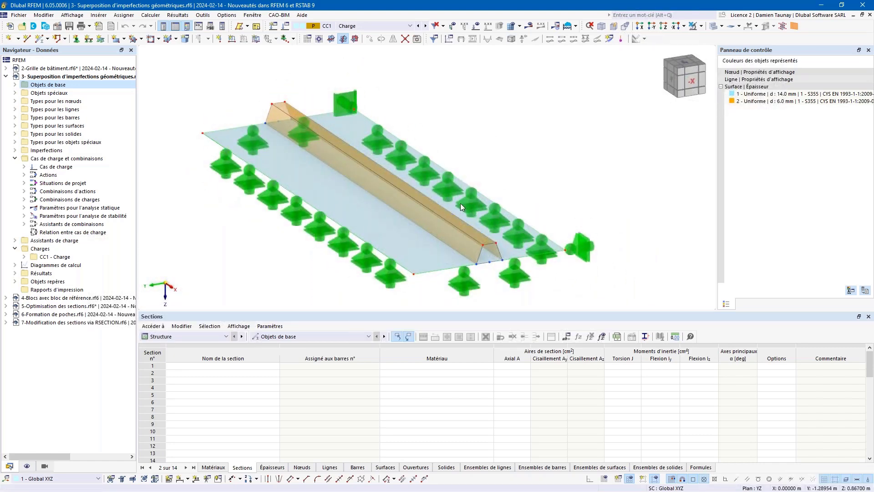
pyautogui.moveTo(424, 313); pyautogui.dragTo(424, 330)
pyautogui.moveTo(286, 238); pyautogui.dragTo(305, 256, button='middle')
pyautogui.keyDown('ctrl'); pyautogui.moveTo(569, 139); pyautogui.dragTo(561, 139, button='middle'); pyautogui.keyUp('ctrl')
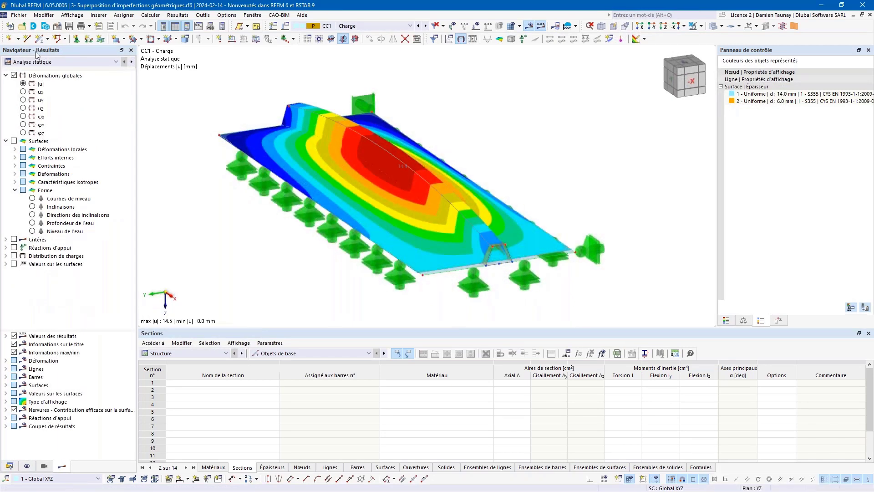
# - Switch the CC1 results from static to stability analysis and show the critical load factors
pyautogui.click(46, 62)
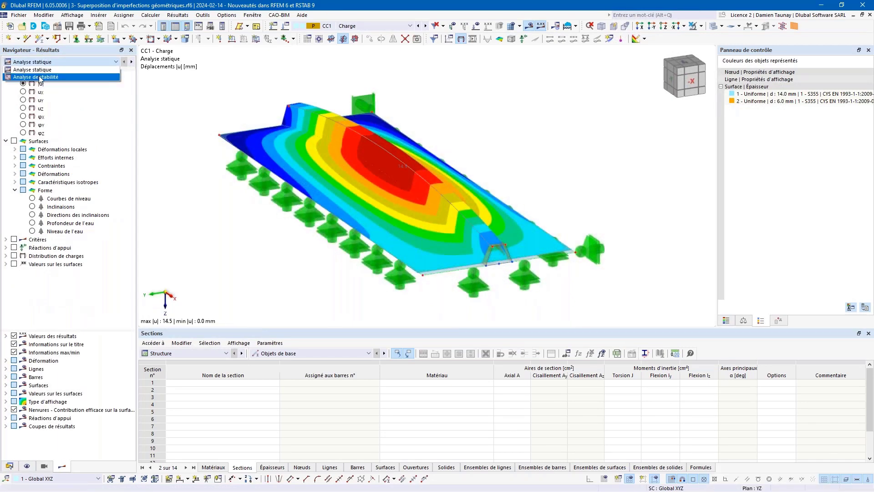
pyautogui.click(41, 77)
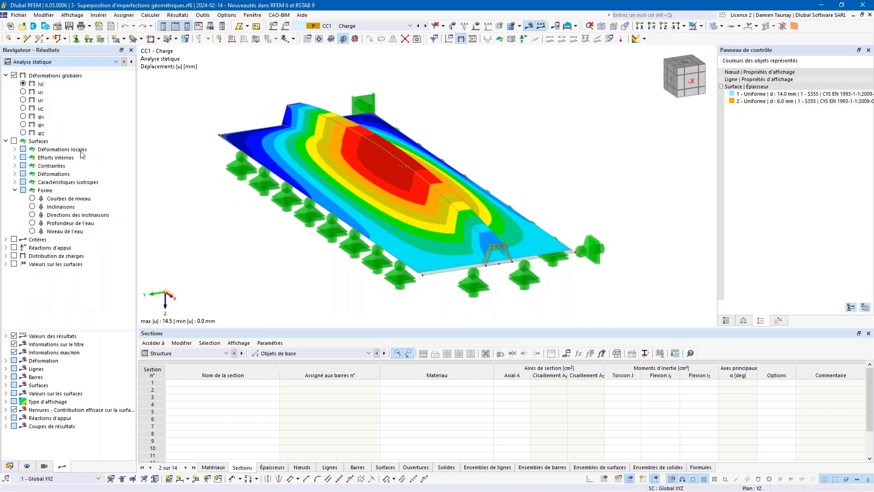
pyautogui.click(208, 354)
pyautogui.click(177, 412)
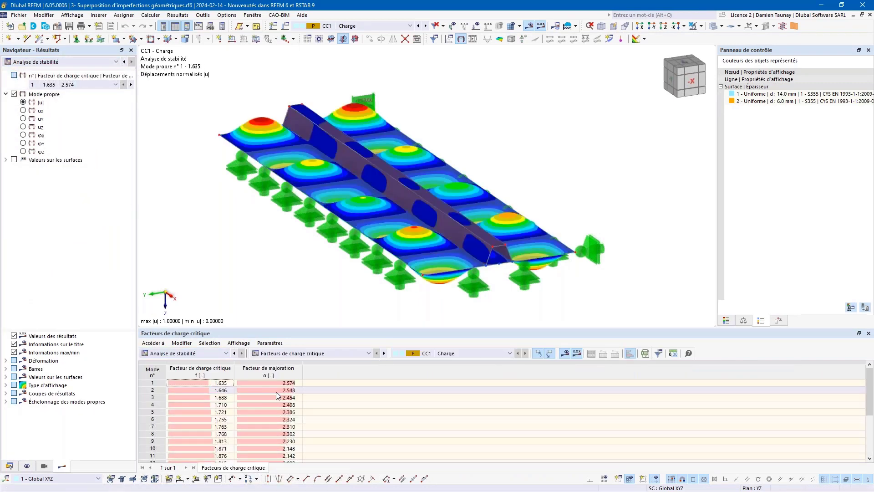
# - Display the stability mode shapes of CC1 one after another from mode 1 to mode 6
pyautogui.click(214, 383)
pyautogui.moveTo(282, 282)
pyautogui.mouseDown(button='middle')
pyautogui.moveTo(310, 285)
pyautogui.moveTo(297, 275)
pyautogui.moveTo(292, 292)
pyautogui.moveTo(271, 294)
pyautogui.mouseUp(button='middle')
pyautogui.press('Down')
pyautogui.press('Down')
pyautogui.press('Down')
pyautogui.press('Down')
pyautogui.press('Down')
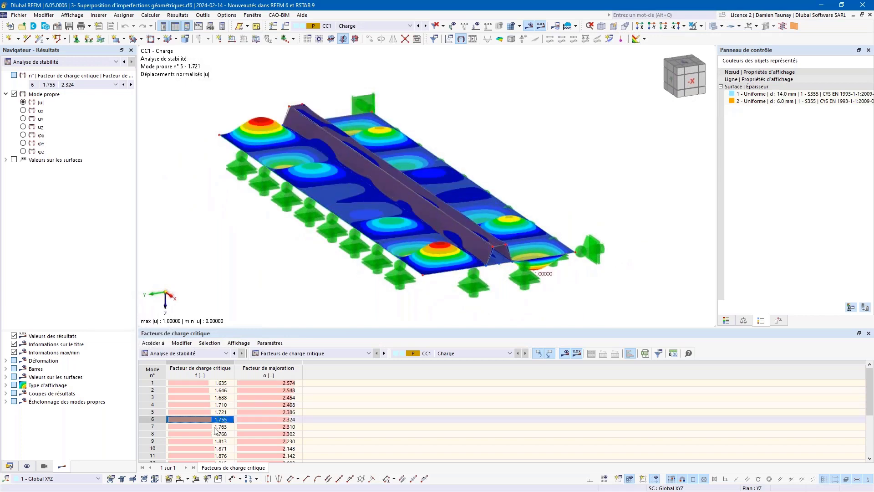
# - Display the mode 19 buckling shape and examine the stiffened plate from a lower angle
pyautogui.scroll(-3, 217, 412)
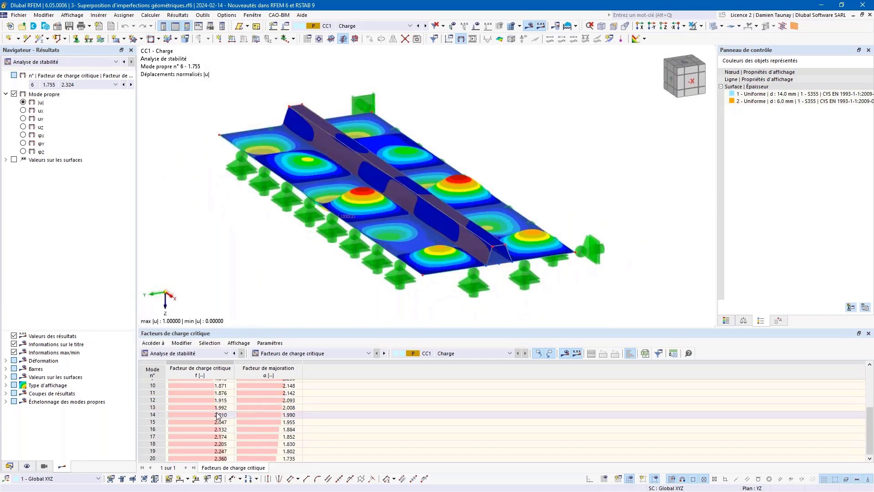
pyautogui.click(214, 450)
pyautogui.moveTo(278, 256)
pyautogui.keyDown('ctrl'); pyautogui.mouseDown(button='middle')
pyautogui.moveTo(371, 209)
pyautogui.moveTo(302, 242)
pyautogui.moveTo(274, 270)
pyautogui.mouseUp(button='middle'); pyautogui.keyUp('ctrl')
pyautogui.keyDown('ctrl'); pyautogui.moveTo(359, 229); pyautogui.dragTo(327, 253, button='middle'); pyautogui.keyUp('ctrl')
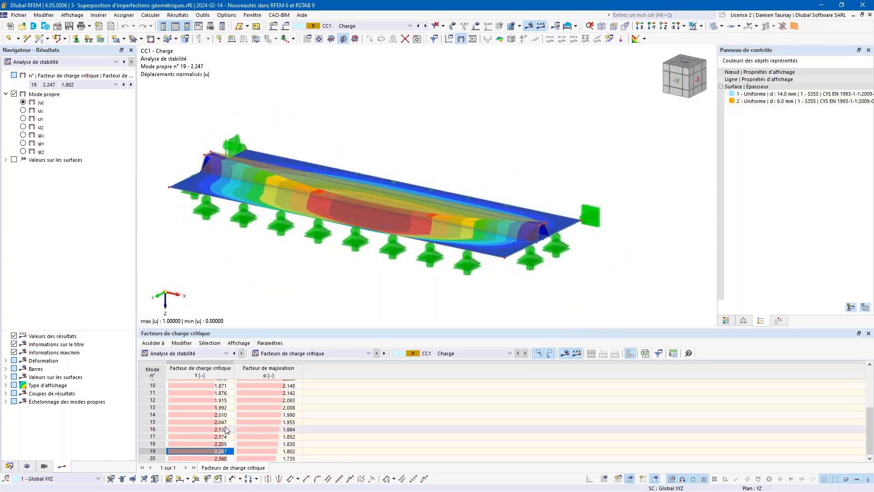
# - Return to the mode 1 buckling shape and examine the plate's local buckles from several angles
pyautogui.scroll(3, 201, 397)
pyautogui.click(198, 383)
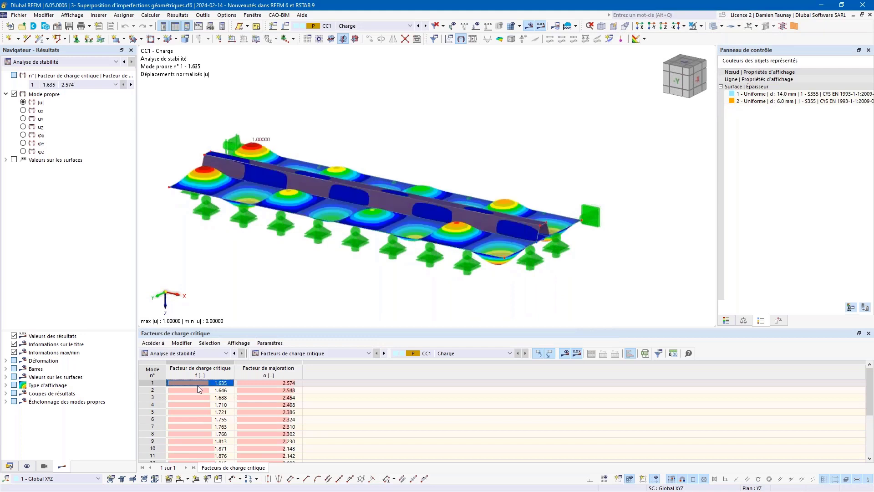
pyautogui.keyDown('ctrl'); pyautogui.moveTo(237, 267); pyautogui.dragTo(231, 288, button='middle'); pyautogui.keyUp('ctrl')
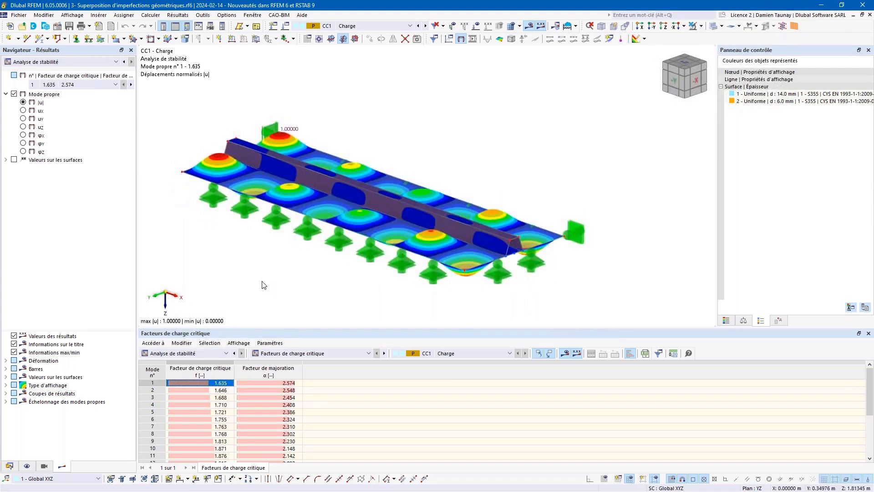
pyautogui.moveTo(332, 290)
pyautogui.keyDown('ctrl'); pyautogui.mouseDown(button='middle')
pyautogui.moveTo(285, 285)
pyautogui.moveTo(329, 277)
pyautogui.mouseUp(button='middle'); pyautogui.keyUp('ctrl')
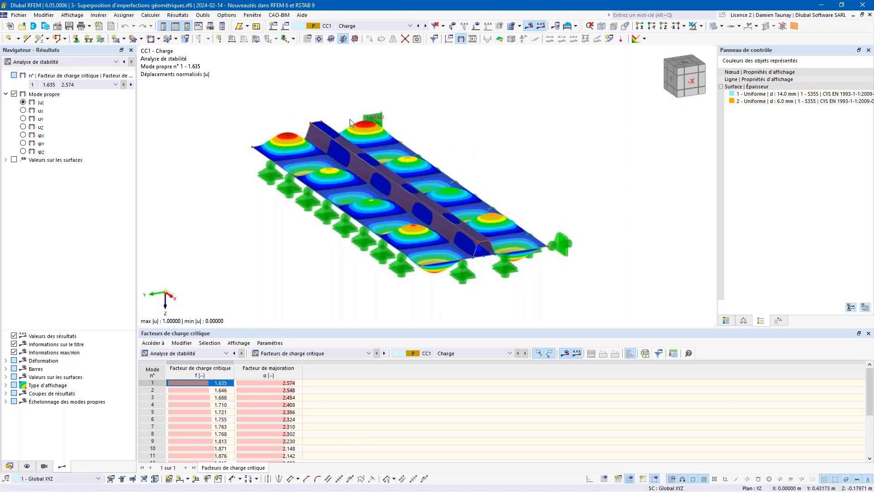
pyautogui.moveTo(475, 157); pyautogui.dragTo(456, 158, button='middle')
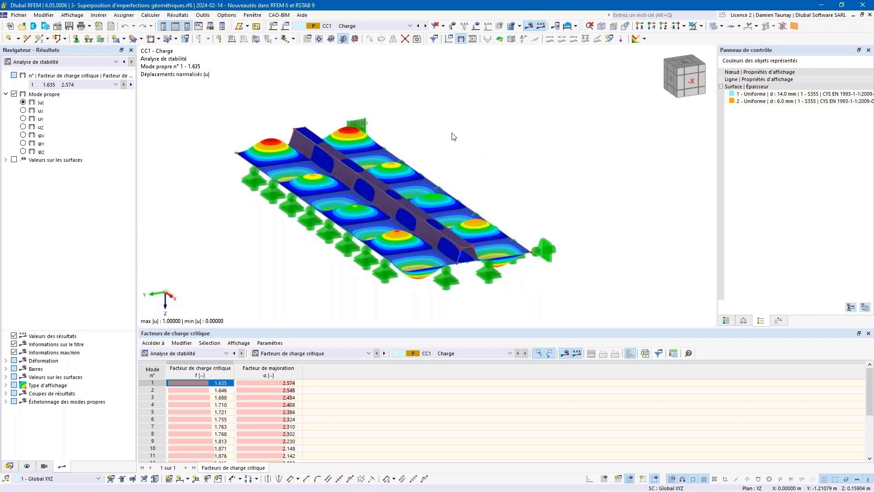
# - List the model's imperfection cases and display the deformed shapes of CI1 to CI4 one after another
pyautogui.click(10, 466)
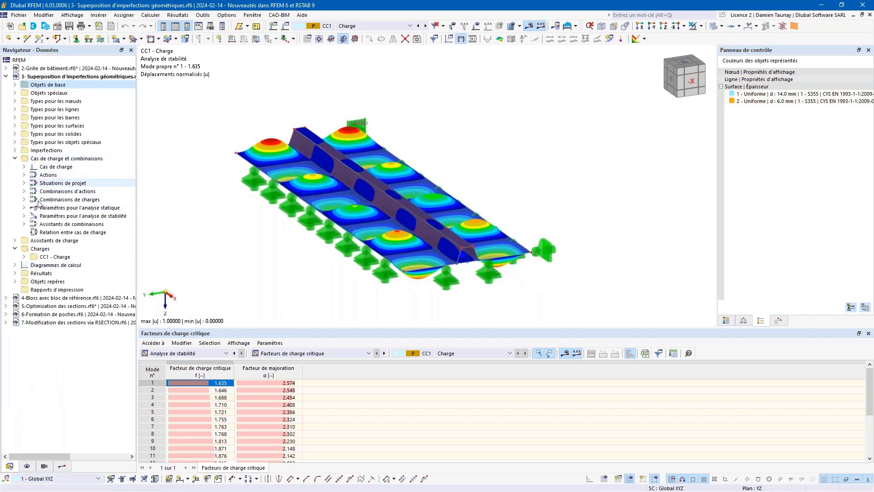
pyautogui.click(15, 249)
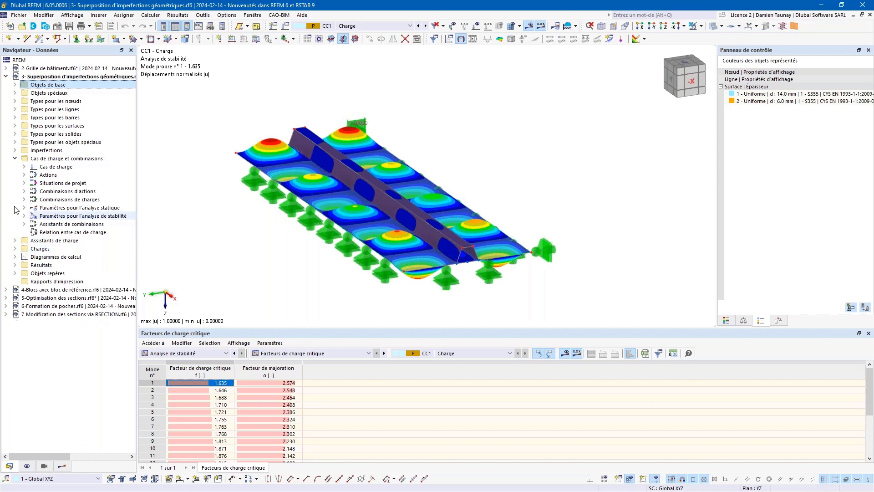
pyautogui.click(15, 151)
pyautogui.click(24, 159)
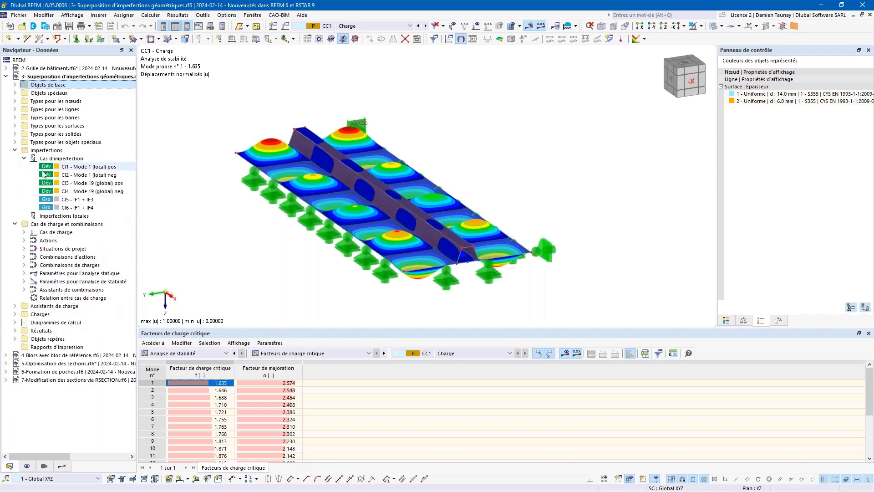
pyautogui.click(87, 167)
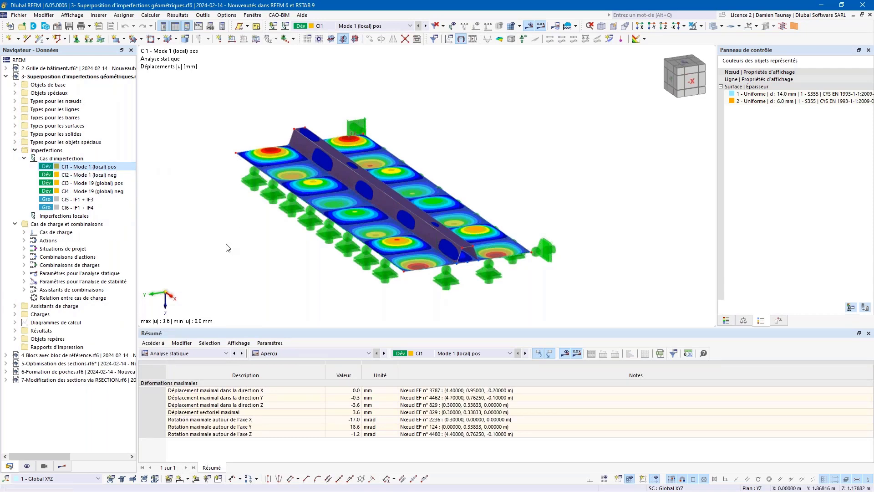
pyautogui.keyDown('ctrl'); pyautogui.moveTo(214, 227); pyautogui.dragTo(255, 233, button='middle'); pyautogui.keyUp('ctrl')
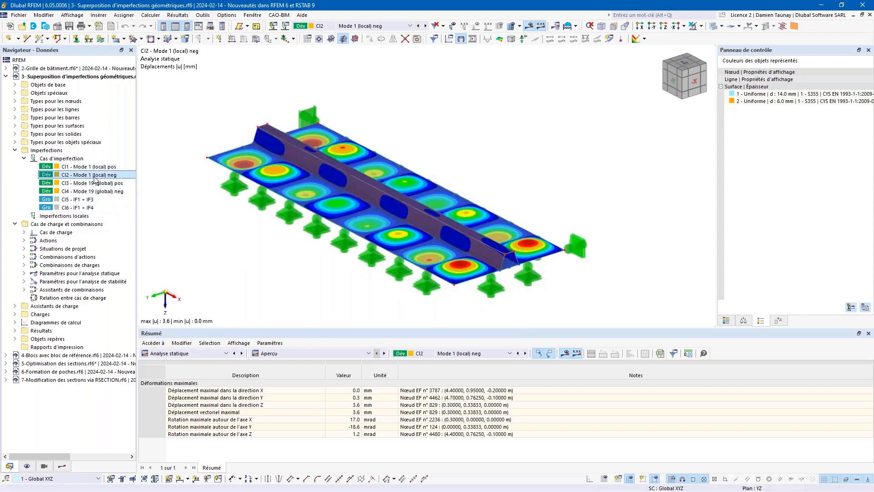
pyautogui.click(90, 184)
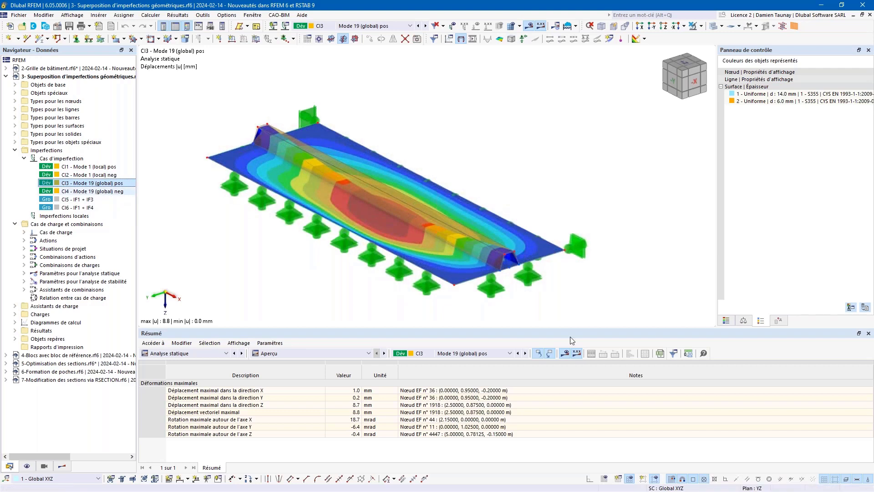
pyautogui.press('Down')
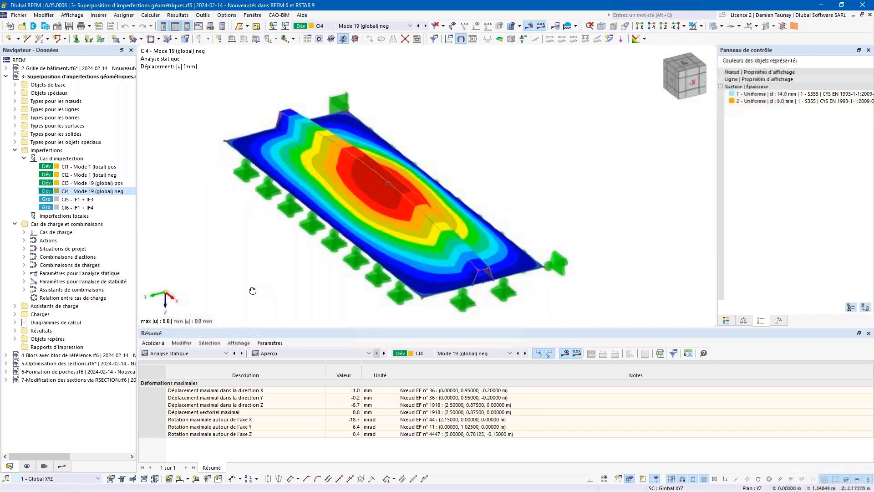
# - Open the imperfection cases for editing and review the buckling mode settings of CI1 Mode 1 (local) pos
pyautogui.click(54, 161)
pyautogui.rightClick(52, 161)
pyautogui.click(77, 171)
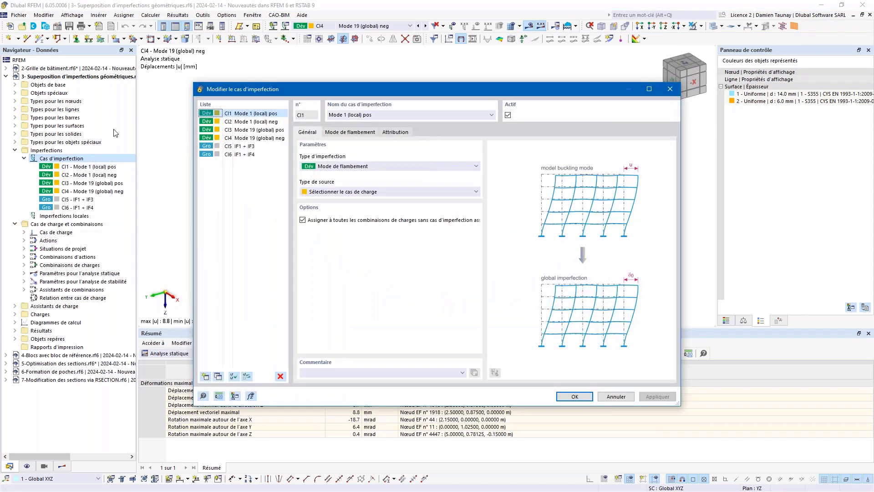
pyautogui.click(254, 115)
pyautogui.click(349, 132)
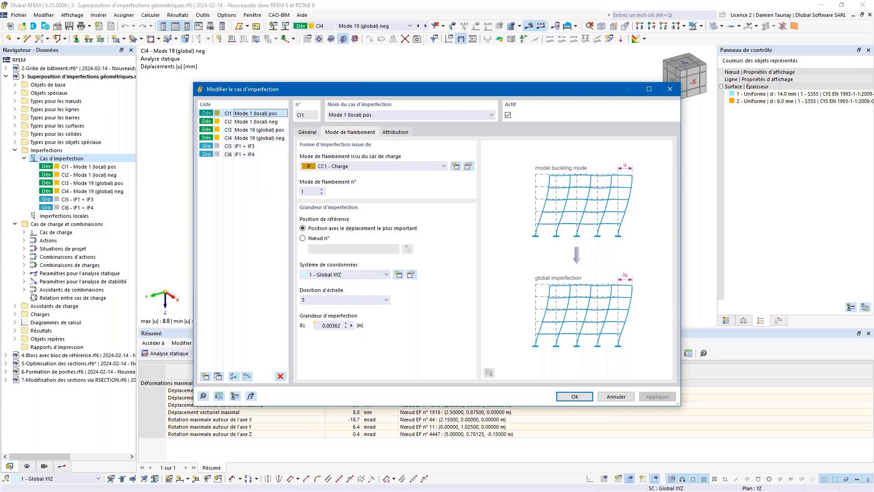
# - Review the imperfection type and grouped cases of CI5 IF1 + IF3, and close the imperfection case settings
pyautogui.click(233, 147)
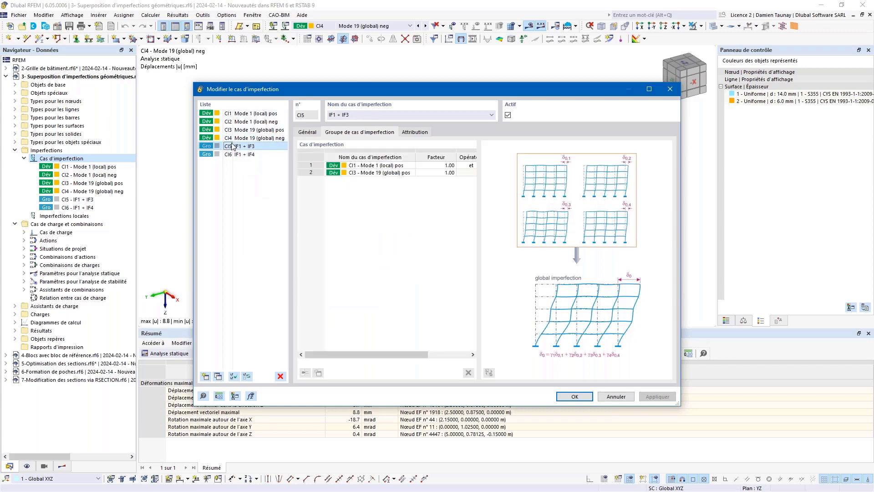
pyautogui.click(305, 132)
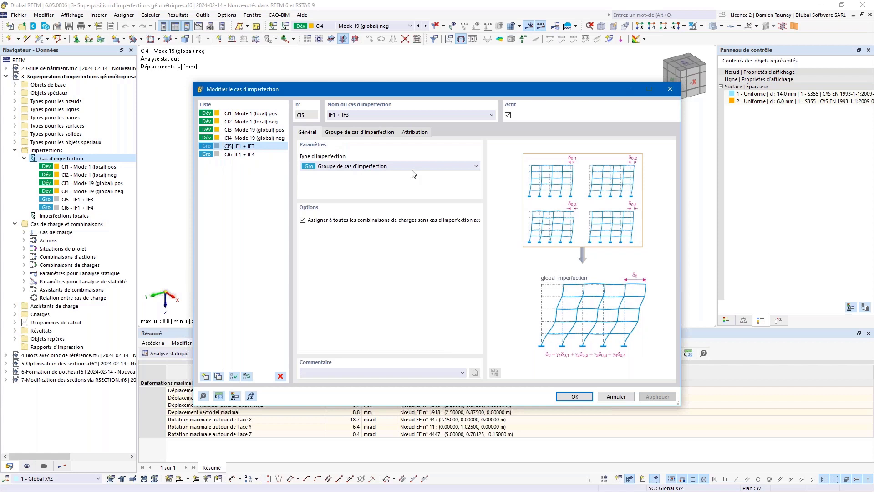
pyautogui.click(351, 133)
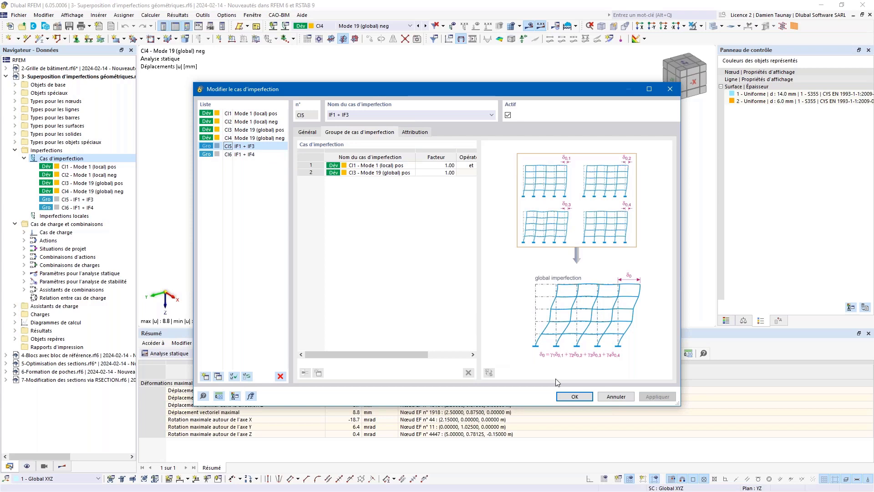
pyautogui.click(574, 397)
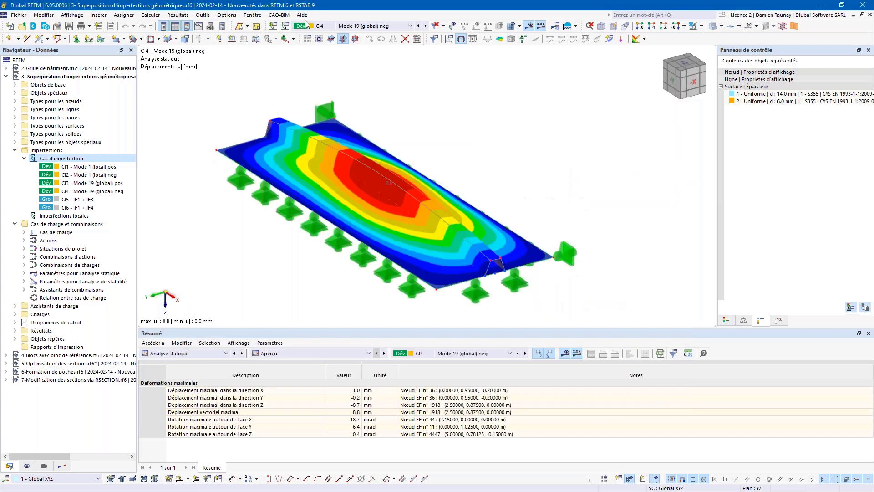
# - Display the superposed imperfection CI5 - IF1 + IF3 and examine its deformed shape from several angles
pyautogui.click(343, 28)
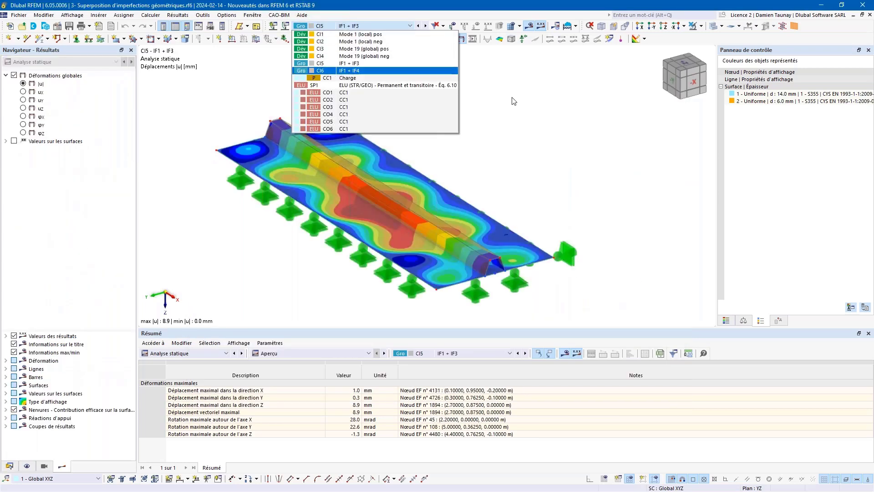
pyautogui.click(353, 27)
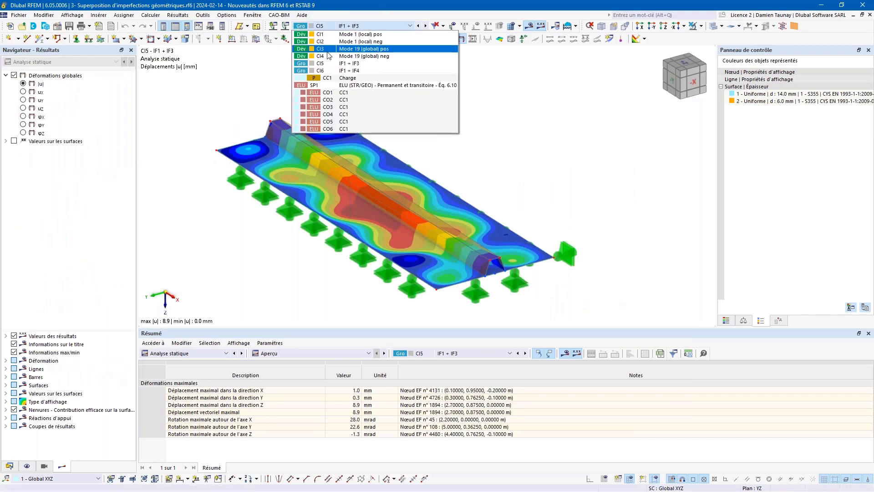
pyautogui.moveTo(527, 143)
pyautogui.keyDown('ctrl'); pyautogui.mouseDown(button='middle')
pyautogui.moveTo(592, 99)
pyautogui.moveTo(582, 97)
pyautogui.moveTo(536, 139)
pyautogui.mouseUp(button='middle'); pyautogui.keyUp('ctrl')
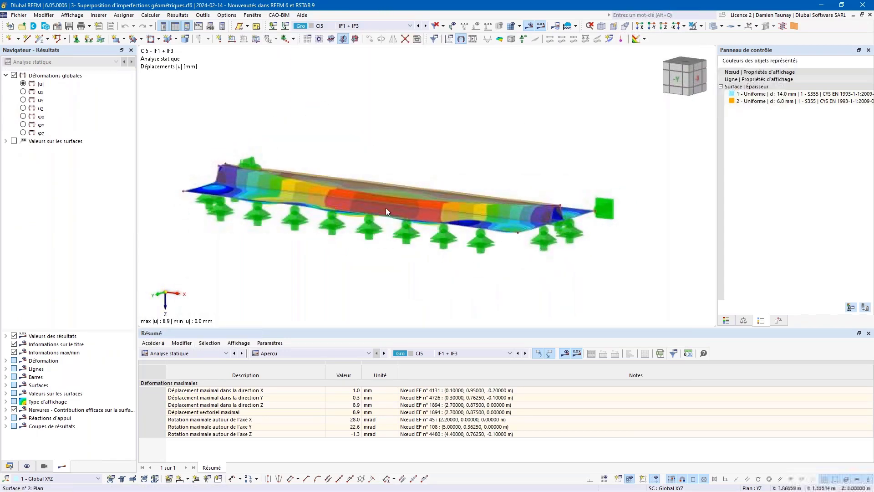
pyautogui.keyDown('ctrl'); pyautogui.moveTo(471, 172); pyautogui.dragTo(273, 123, button='middle'); pyautogui.keyUp('ctrl')
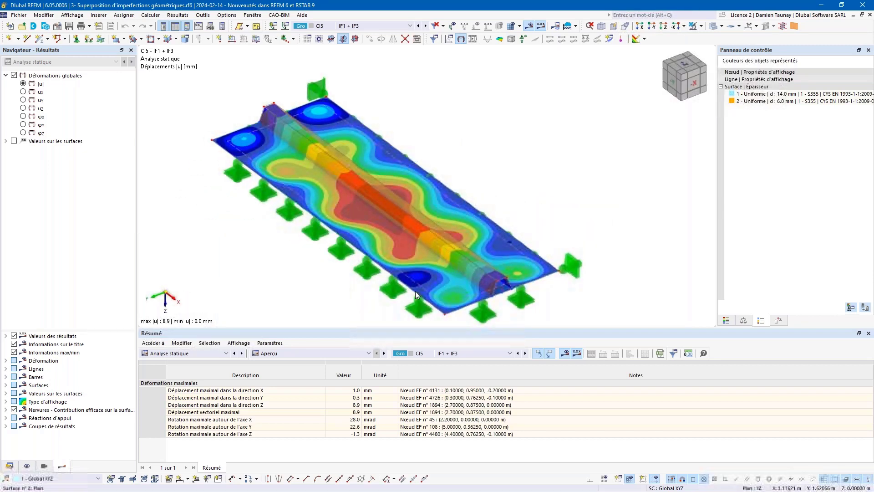
# - Display the superposed imperfection CI6 - IF1 + IF4 and examine its deformed shape from several angles
pyautogui.click(427, 26)
pyautogui.moveTo(546, 191)
pyautogui.keyDown('ctrl'); pyautogui.mouseDown(button='middle')
pyautogui.moveTo(599, 156)
pyautogui.moveTo(539, 183)
pyautogui.mouseUp(button='middle'); pyautogui.keyUp('ctrl')
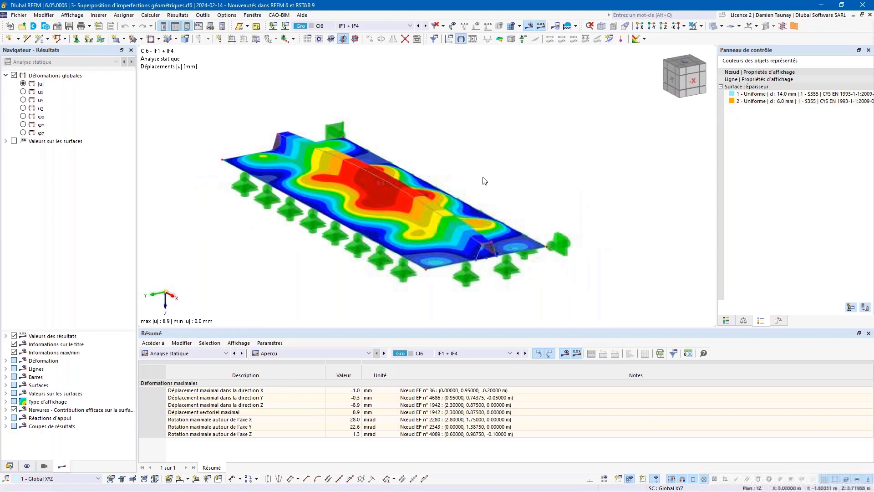
pyautogui.keyDown('ctrl'); pyautogui.moveTo(377, 169); pyautogui.dragTo(523, 150, button='middle'); pyautogui.keyUp('ctrl')
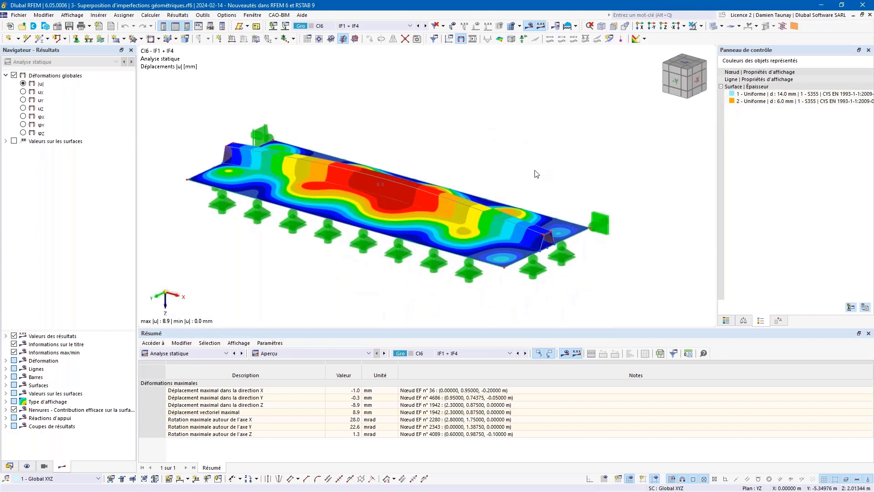
pyautogui.keyDown('ctrl'); pyautogui.moveTo(520, 169); pyautogui.dragTo(501, 181, button='middle'); pyautogui.keyUp('ctrl')
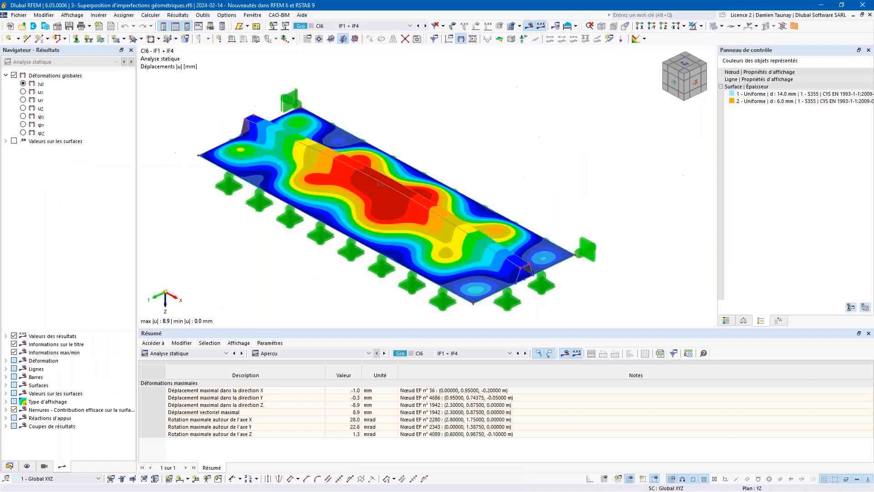
# - Switch to the 4-Blocs avec bloc de référence model and expand its basic objects in the model data
pyautogui.click(10, 466)
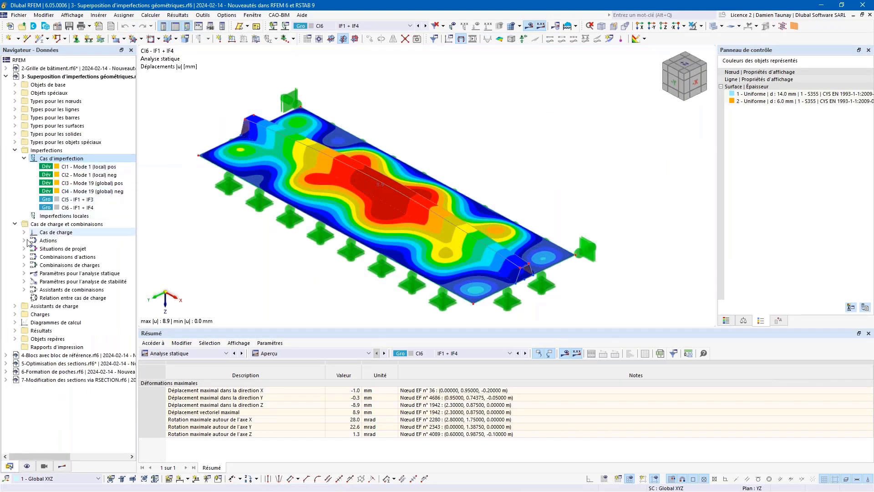
pyautogui.click(6, 355)
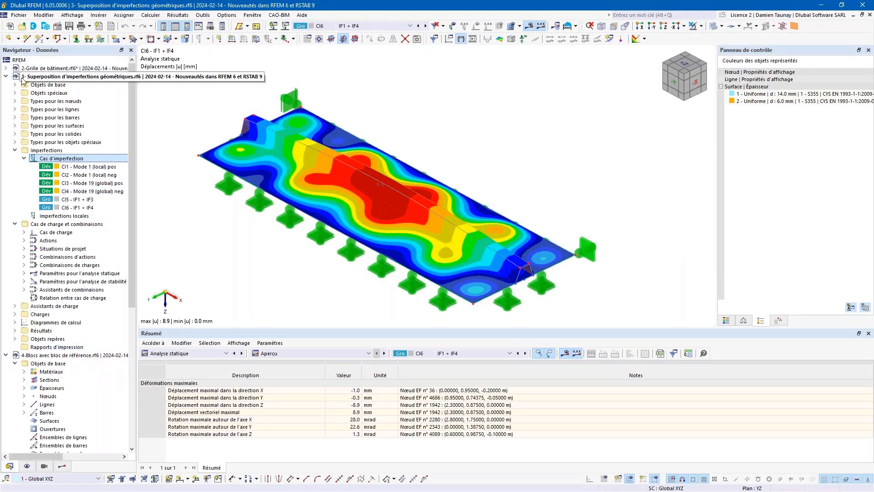
pyautogui.click(6, 76)
pyautogui.click(48, 94)
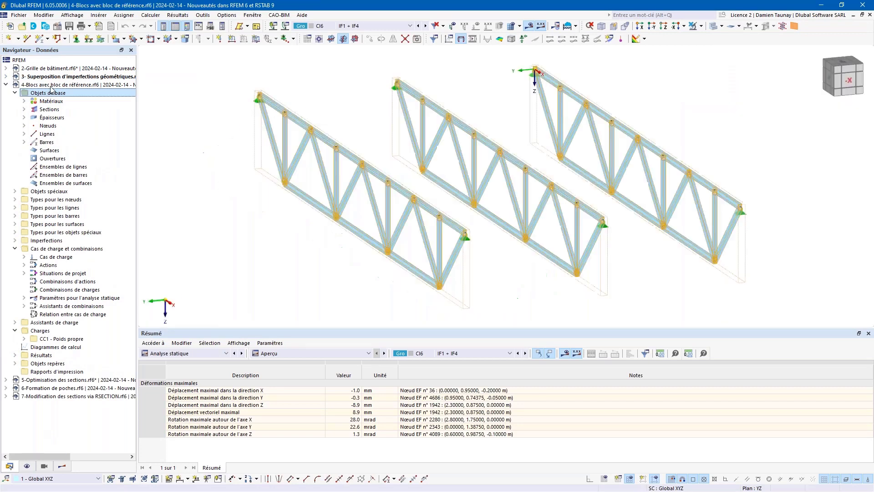
pyautogui.click(648, 268)
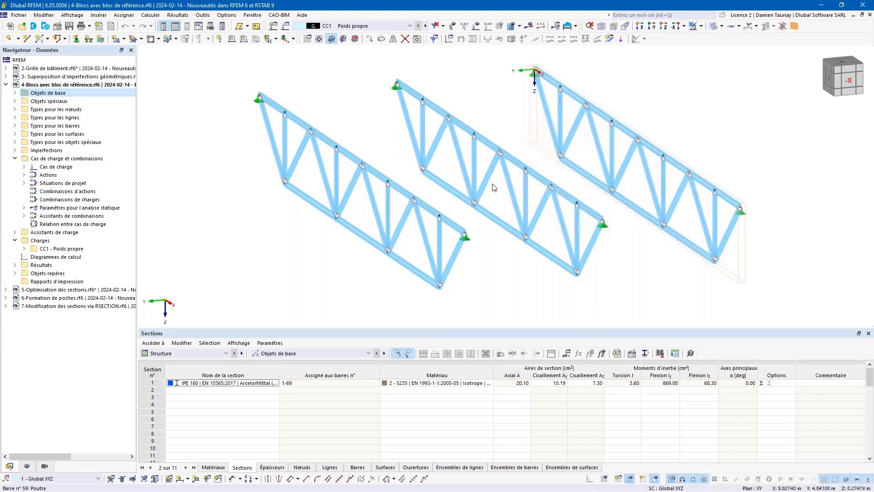
pyautogui.click(15, 93)
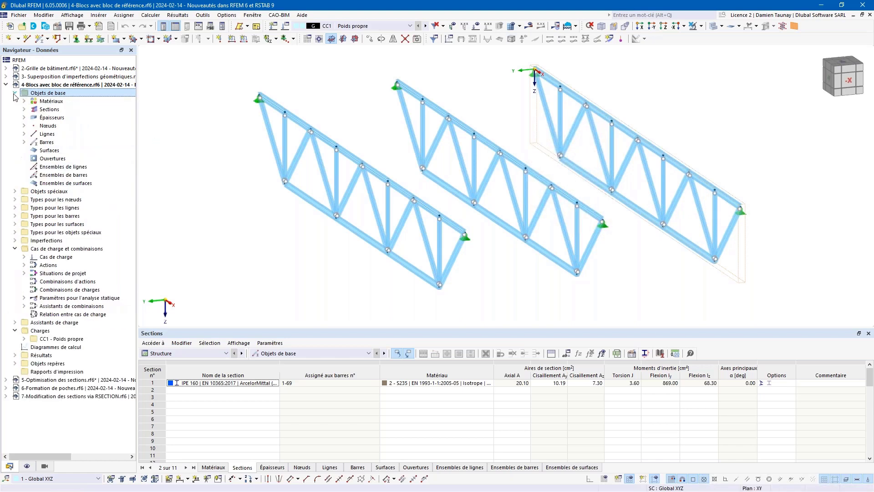
# - Expand the special objects down to the blocks and open block 1 - FT151 for editing
pyautogui.click(15, 191)
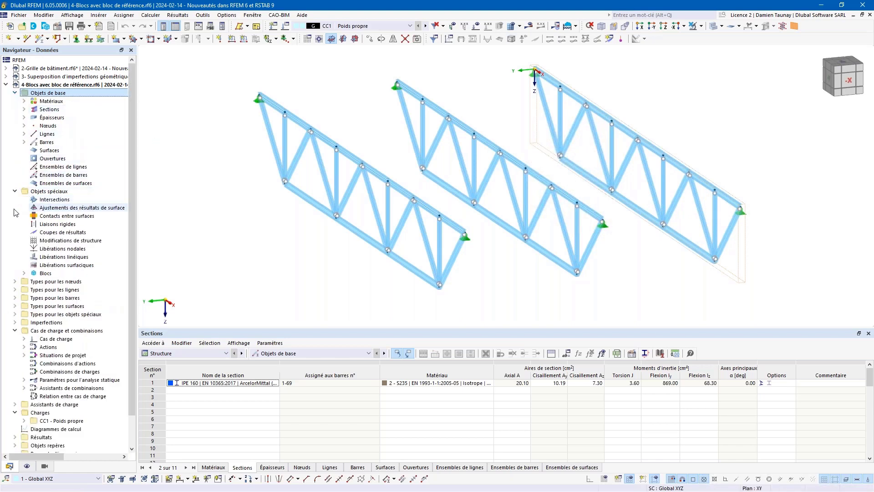
pyautogui.doubleClick(48, 273)
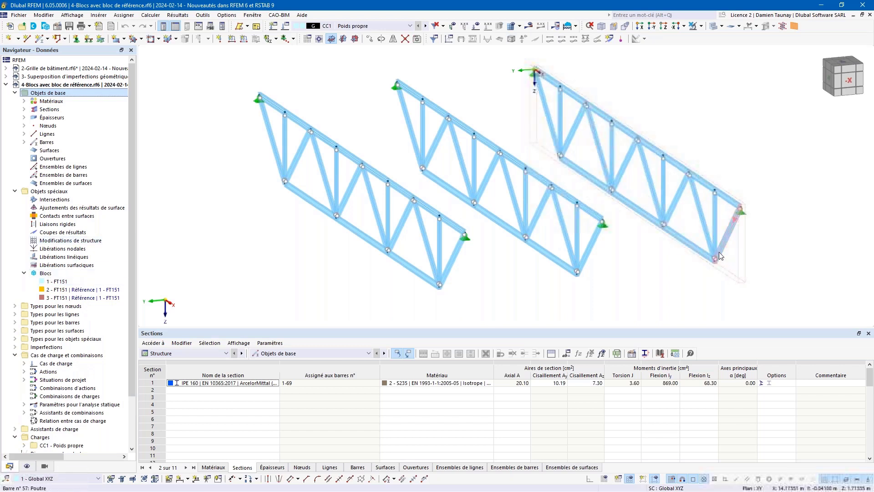
pyautogui.moveTo(719, 252)
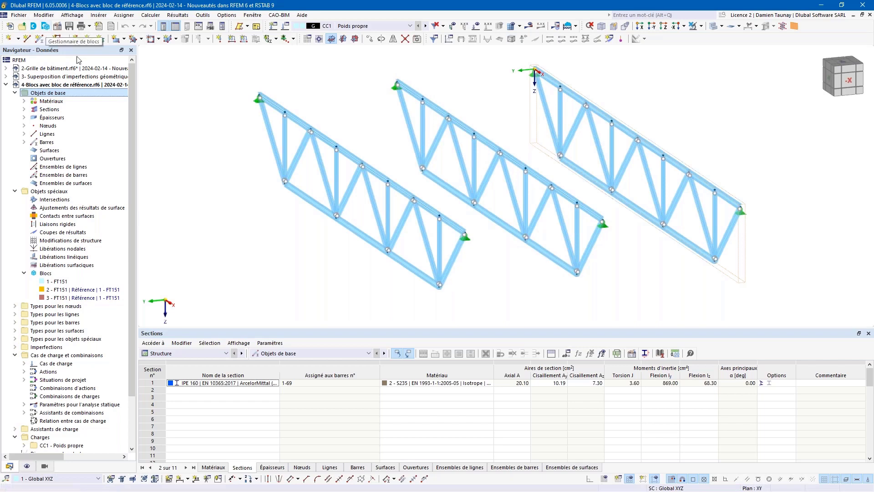
pyautogui.click(59, 283)
pyautogui.doubleClick(93, 281)
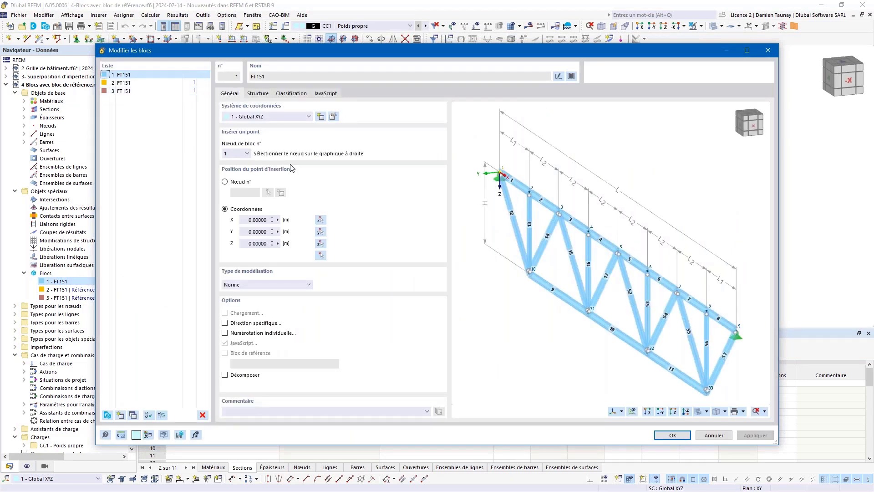
# - Review block 1's truss preview, classification, JavaScript code and structure parameters, including its height
pyautogui.scroll(5, 528, 314)
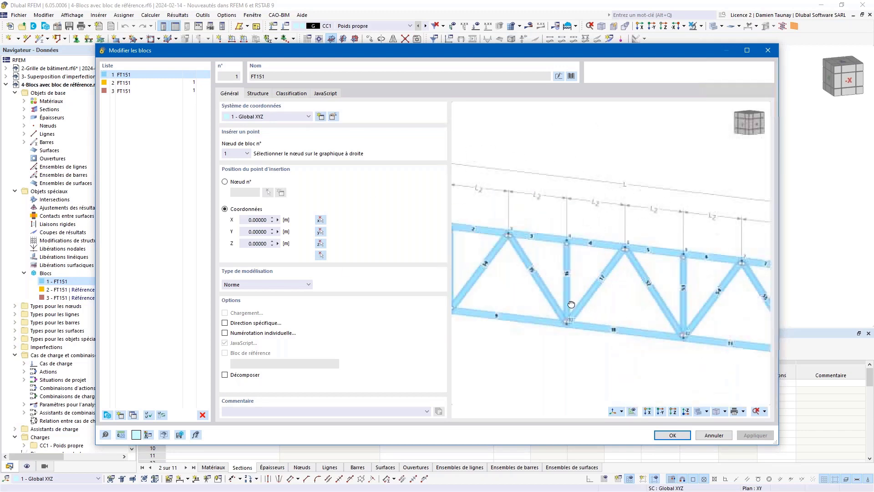
pyautogui.click(260, 94)
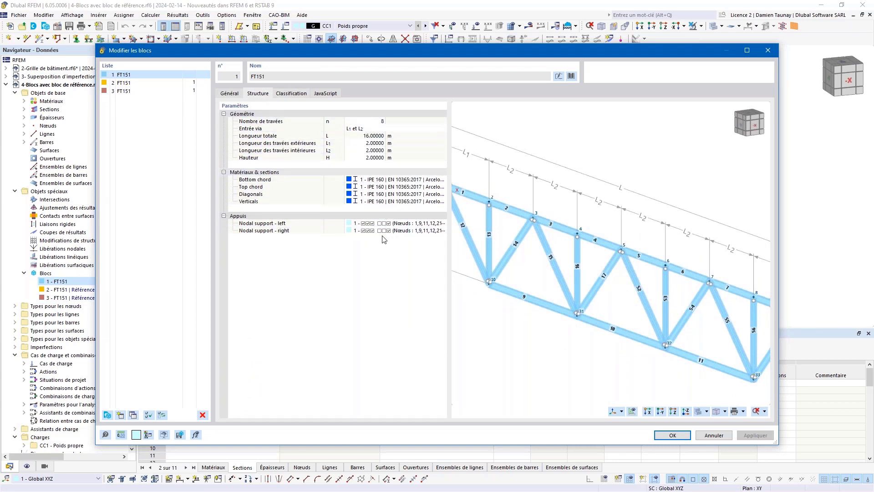
pyautogui.click(302, 95)
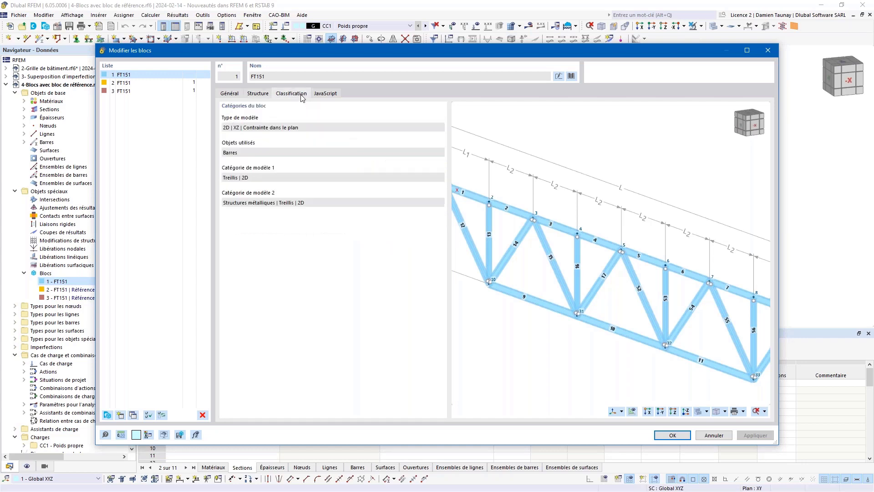
pyautogui.click(325, 94)
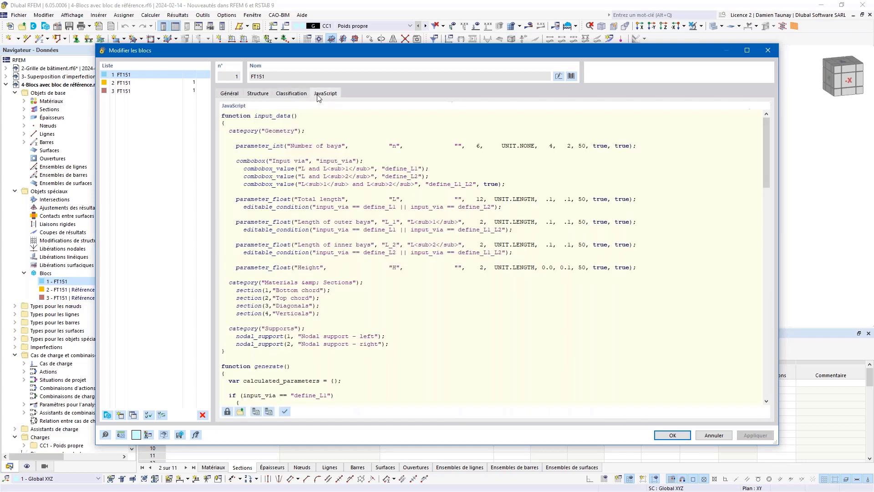
pyautogui.click(257, 94)
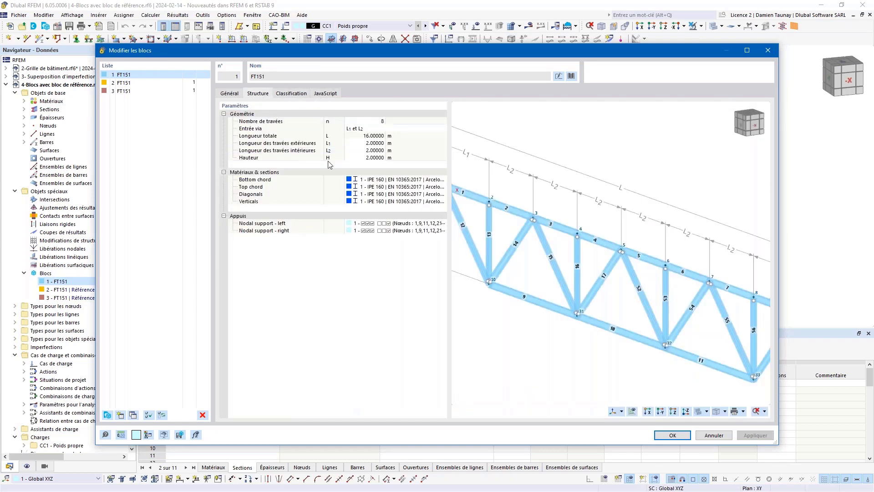
pyautogui.click(367, 158)
# - Compare the three trusses in the model and review the reference block and structure settings of blocks 2 and 3
pyautogui.moveTo(204, 53); pyautogui.dragTo(236, 331)
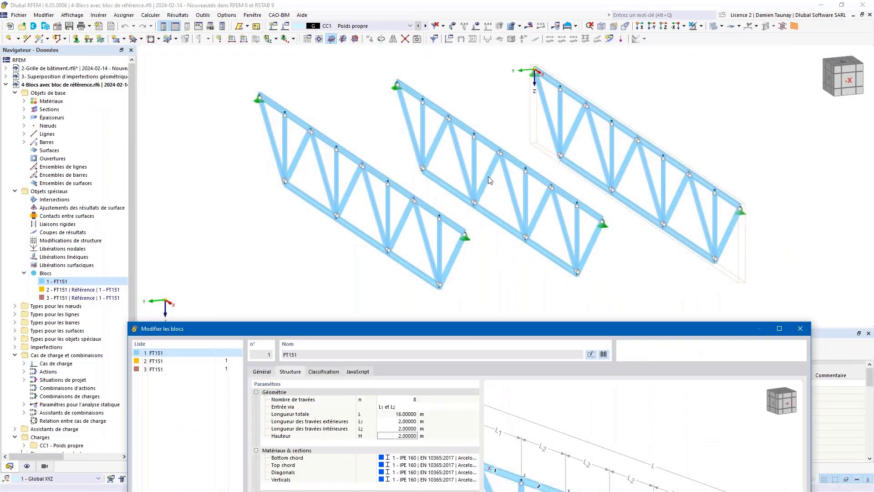
pyautogui.moveTo(365, 336); pyautogui.dragTo(359, 206)
pyautogui.click(175, 233)
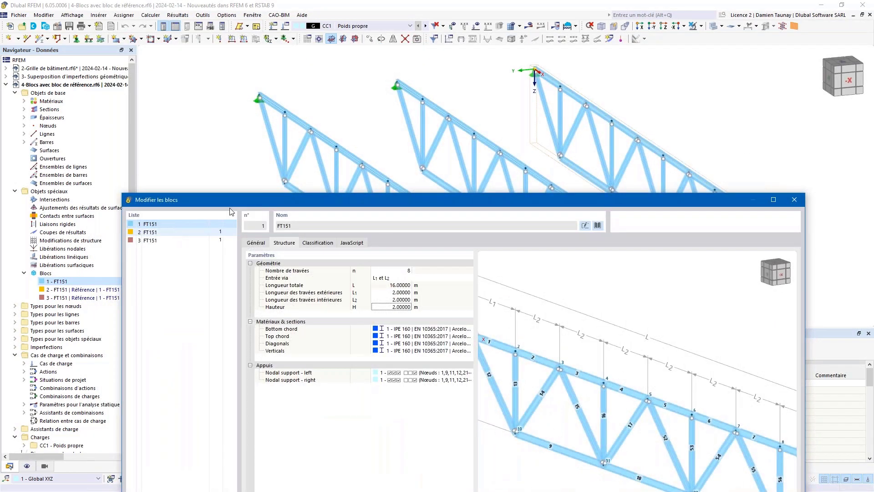
pyautogui.moveTo(252, 200); pyautogui.dragTo(230, 72)
pyautogui.click(234, 114)
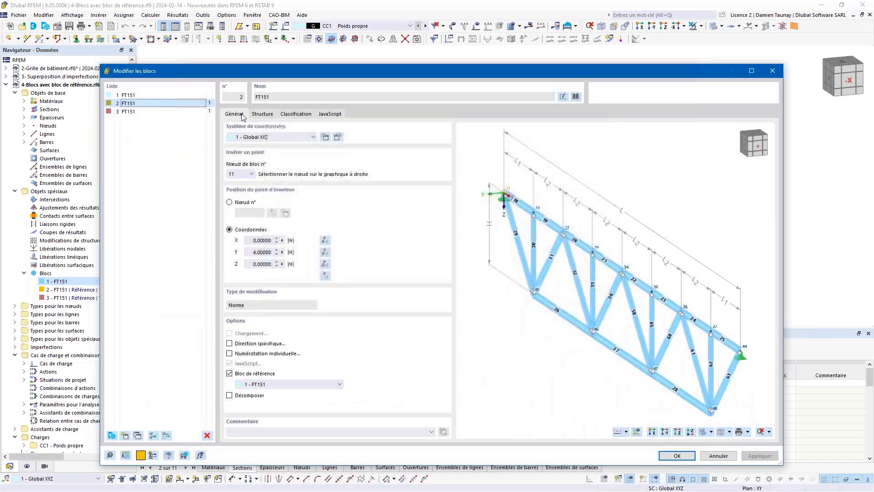
pyautogui.click(262, 114)
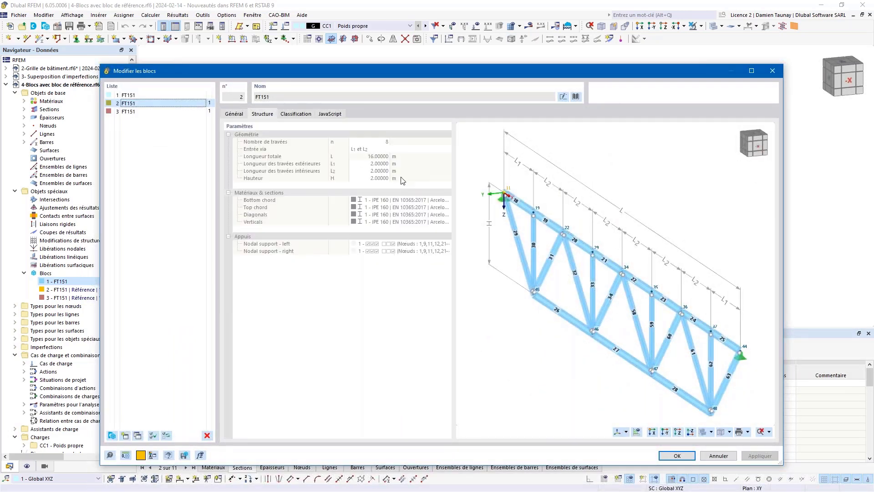
pyautogui.click(230, 117)
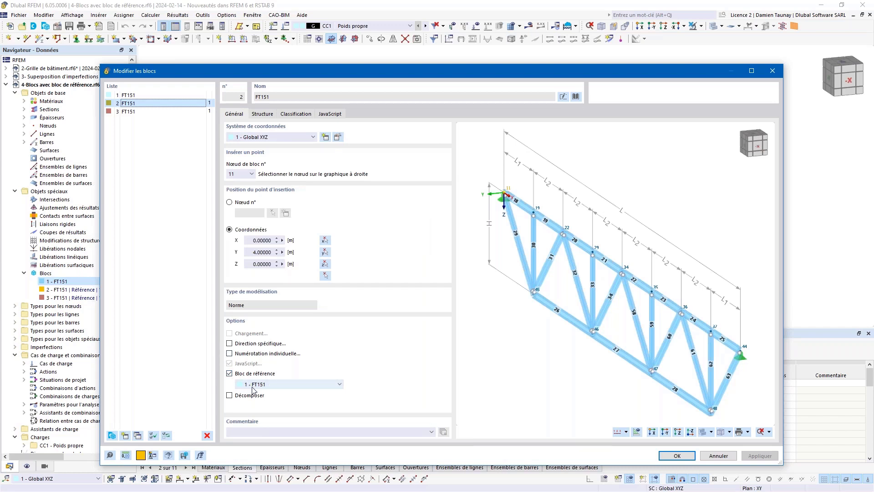
pyautogui.click(130, 112)
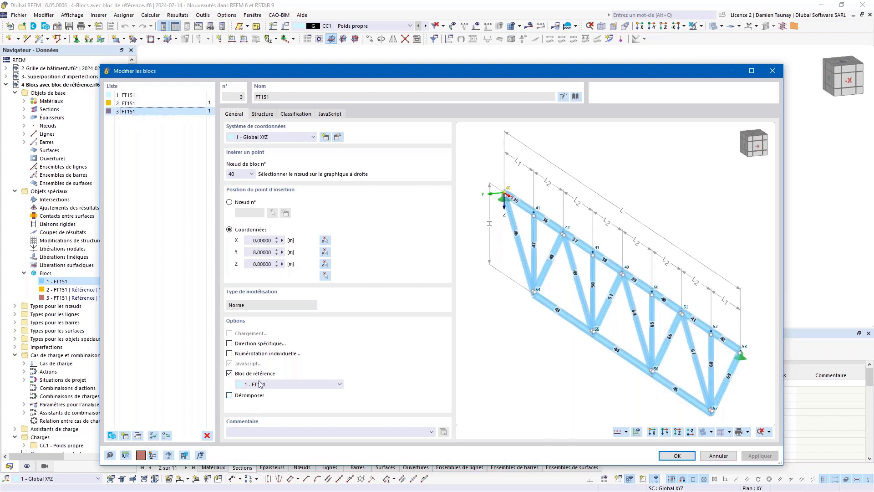
pyautogui.click(137, 104)
# - Set the height of block 1 to 1 m and uncover the trusses in the model behind the dialog
pyautogui.click(136, 95)
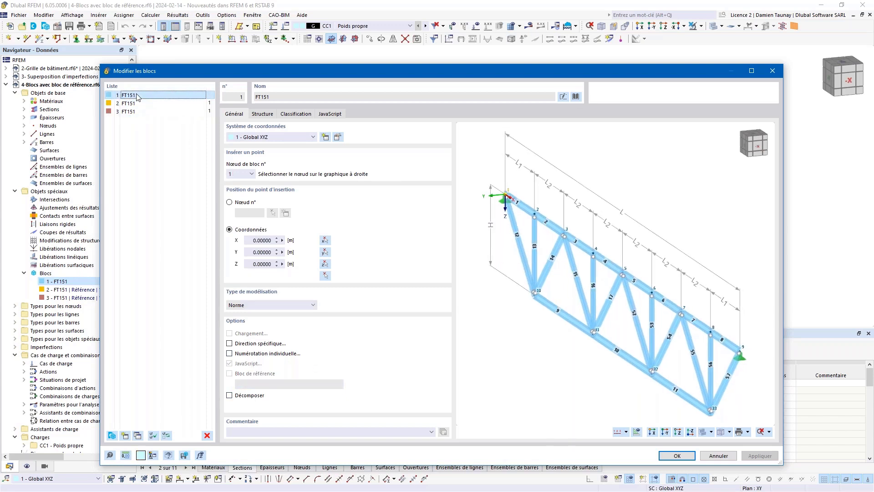
pyautogui.click(262, 114)
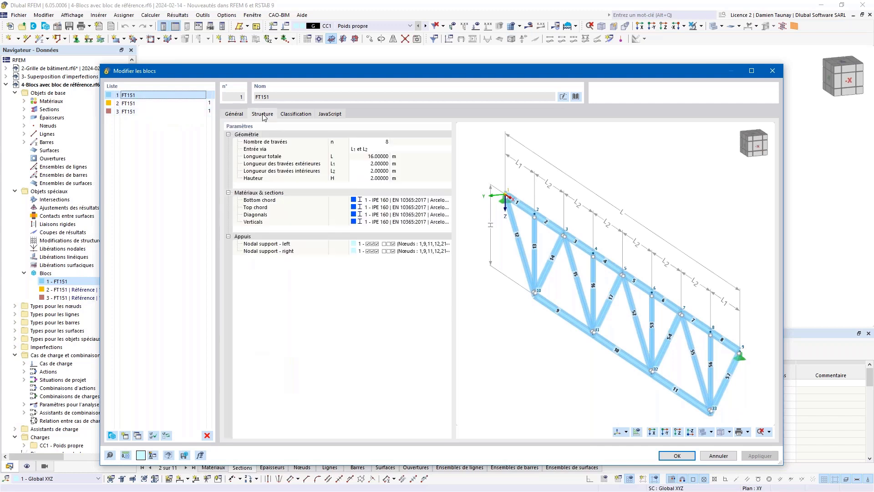
pyautogui.click(367, 178)
pyautogui.write('1')
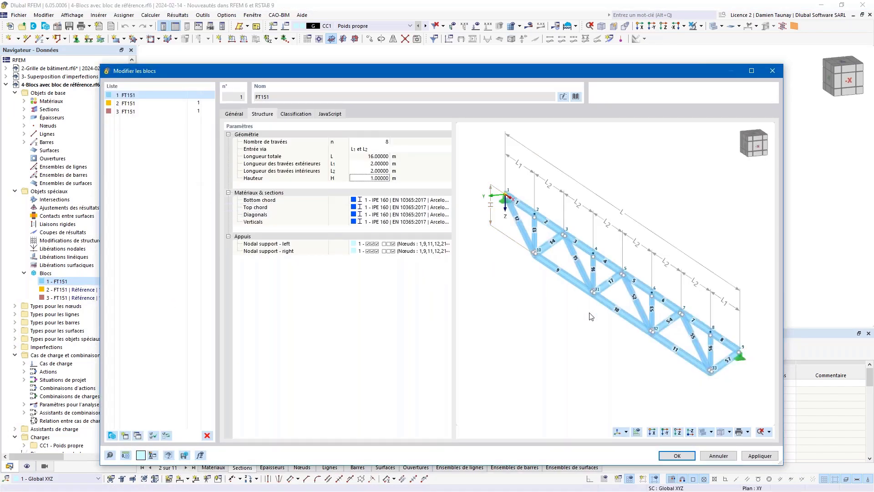
pyautogui.moveTo(431, 73); pyautogui.dragTo(0, 45)
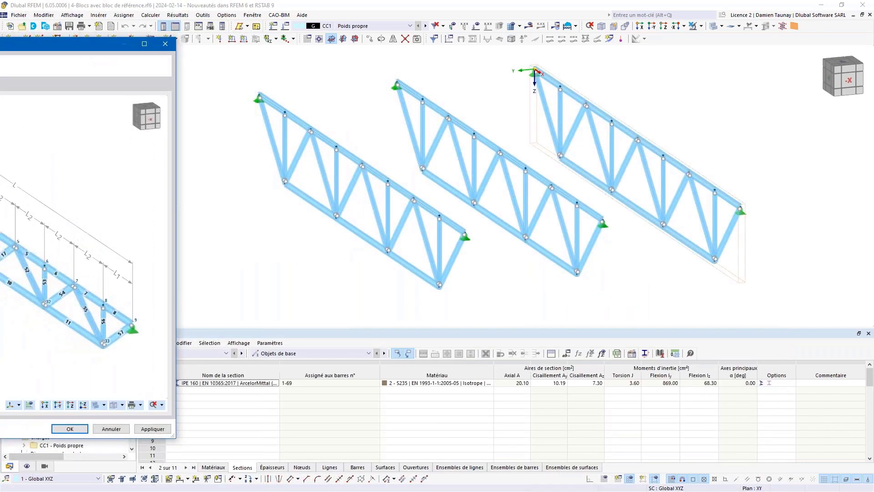
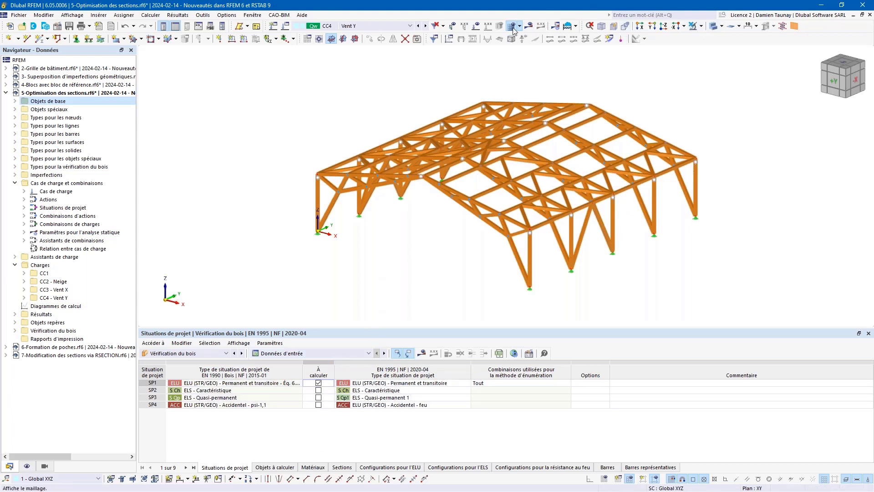
# - Display the timber design ratios on the hall's members and examine the maximum ratio of each designed section
pyautogui.click(527, 29)
pyautogui.keyDown('ctrl'); pyautogui.moveTo(387, 296); pyautogui.dragTo(327, 287, button='middle'); pyautogui.keyUp('ctrl')
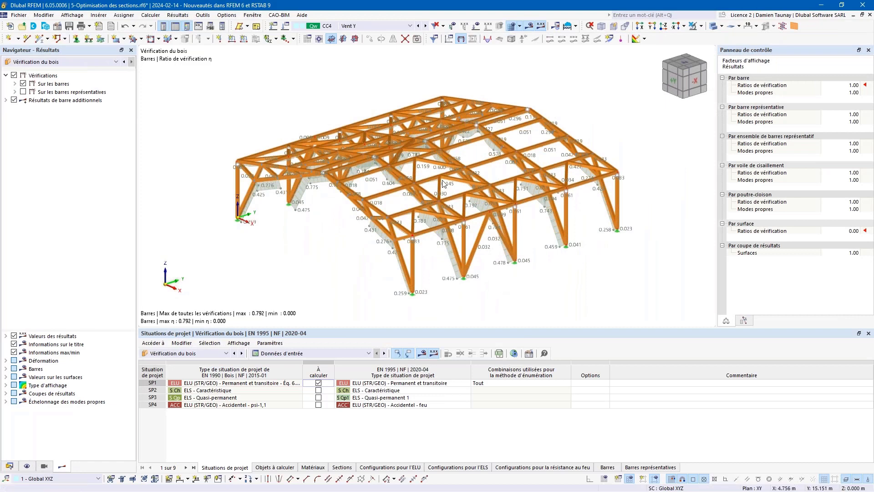
pyautogui.keyDown('ctrl'); pyautogui.moveTo(457, 286); pyautogui.dragTo(465, 295, button='middle'); pyautogui.keyUp('ctrl')
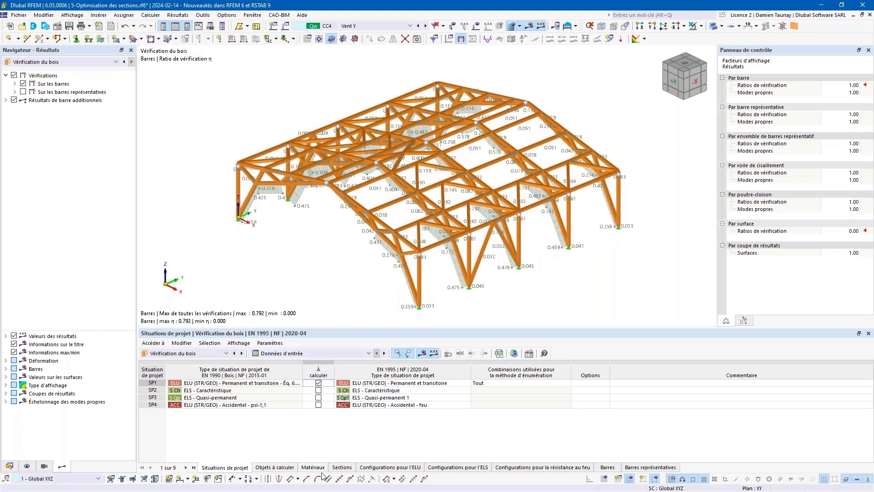
pyautogui.click(341, 467)
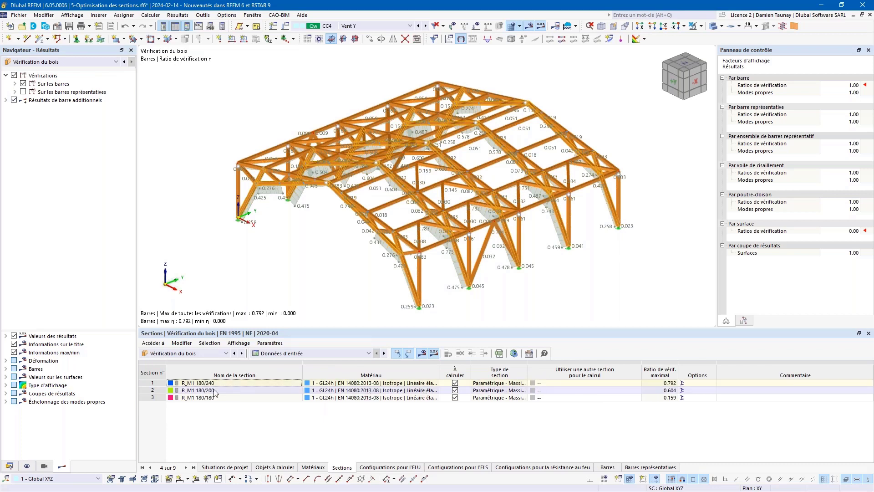
pyautogui.click(255, 392)
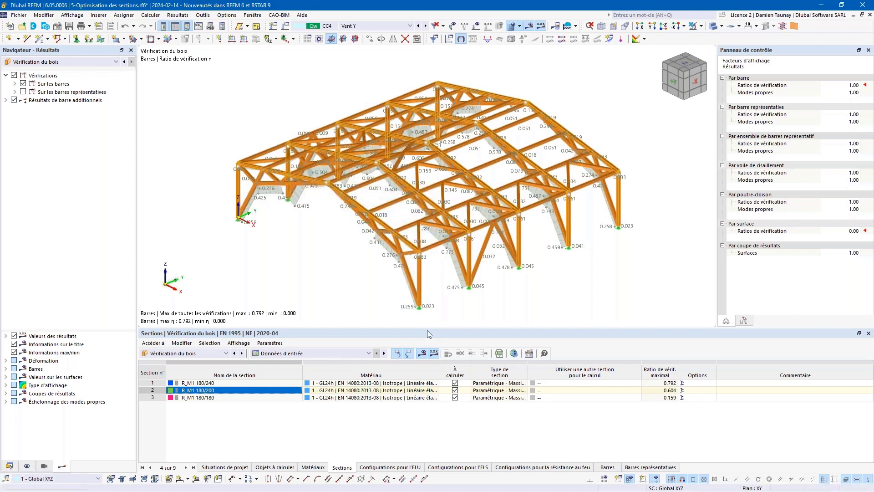
# - Set the maximum allowable design ratio for section optimisation to 0.8 in the timber design global parameters
pyautogui.click(514, 355)
pyautogui.click(387, 242)
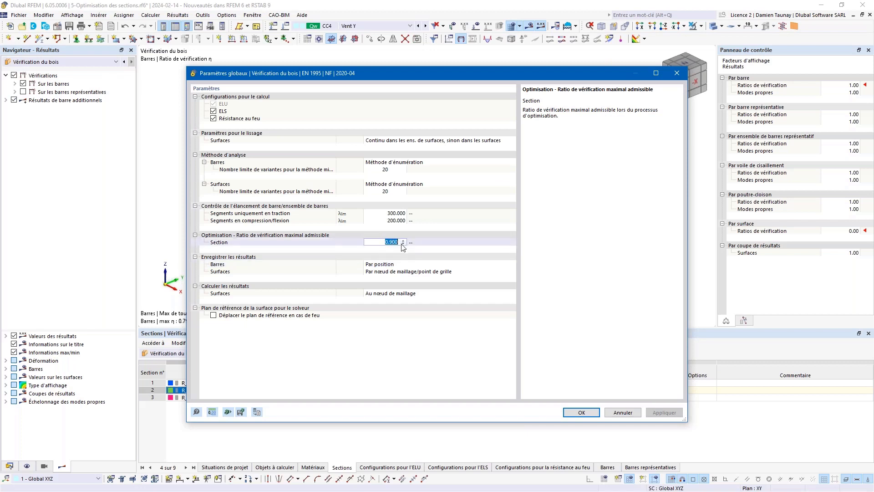
pyautogui.write('0.8')
pyautogui.press('Return')
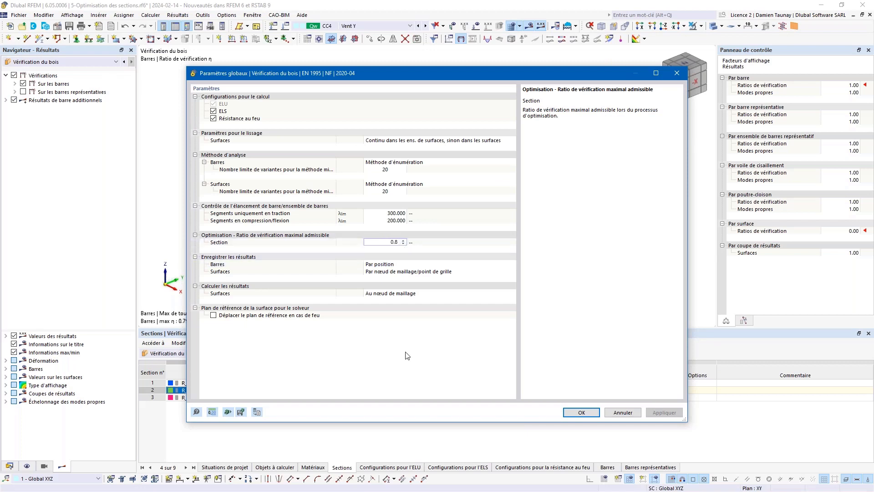
pyautogui.click(586, 414)
pyautogui.click(473, 291)
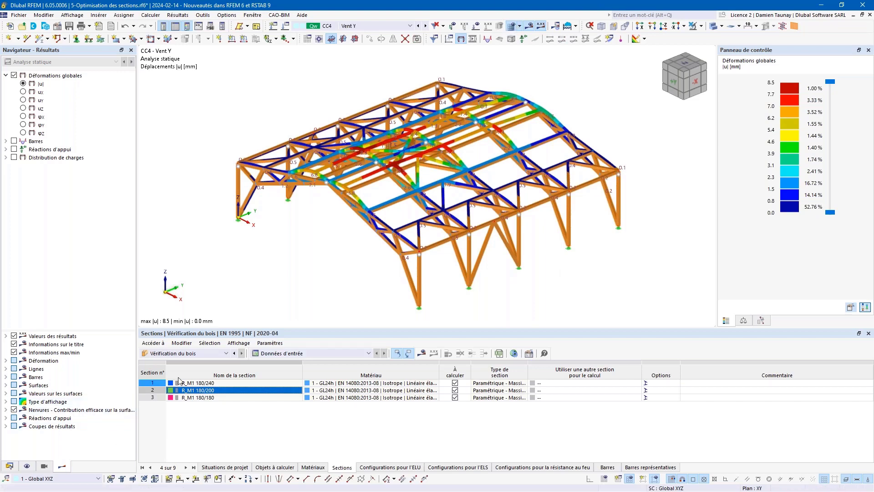
# - Hide the results and isolate the members that use section 2, R_M1 180/200, in visibility mode
pyautogui.click(529, 26)
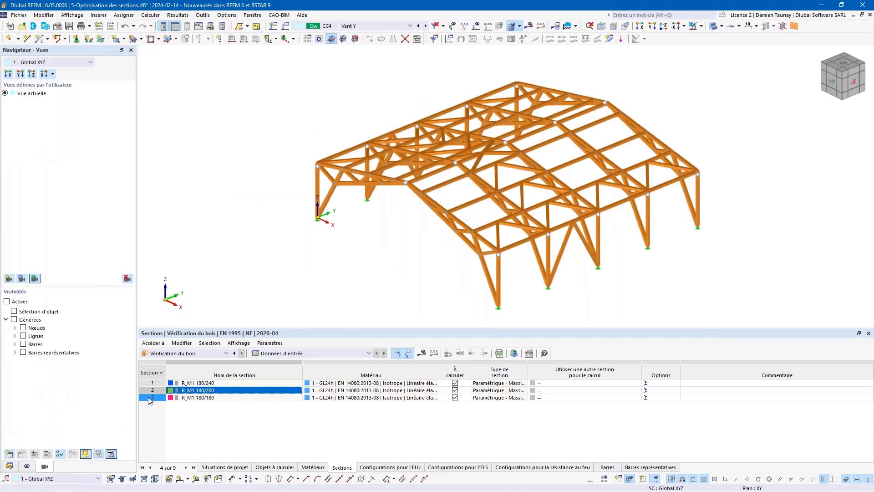
pyautogui.click(152, 390)
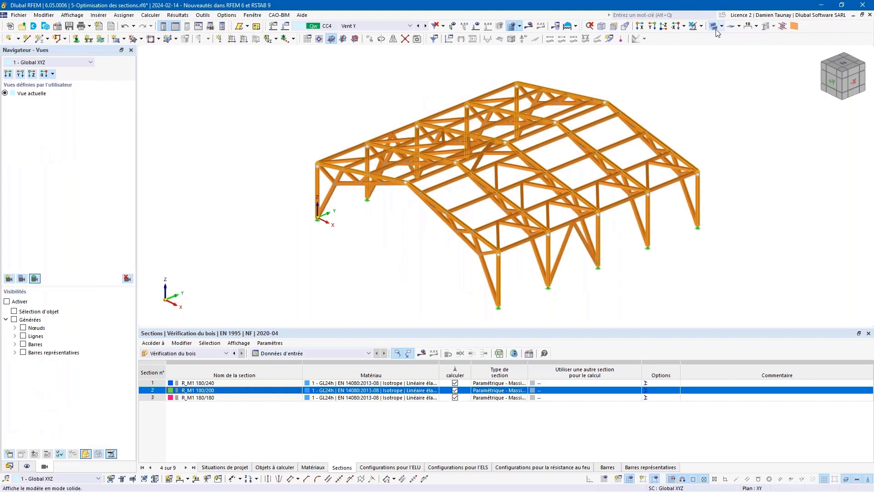
pyautogui.click(701, 26)
pyautogui.click(705, 39)
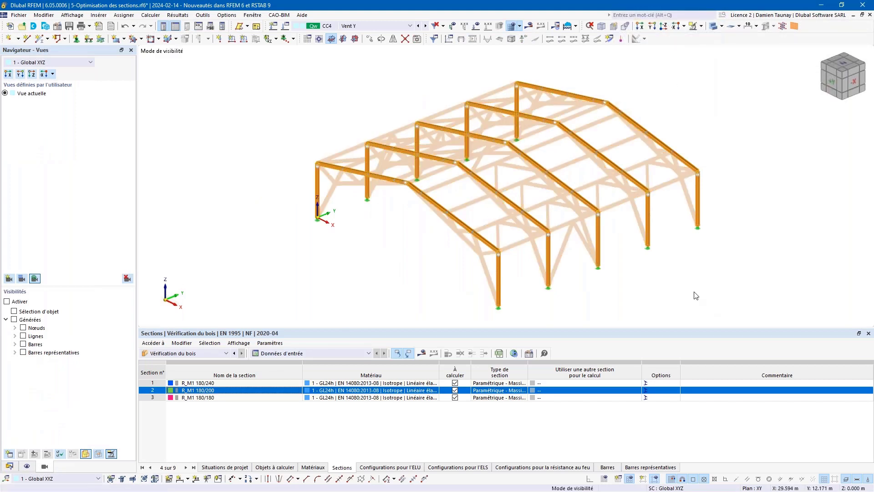
# - Assign section 2 to optimisation within the current R_M1 series and enable only the width b as its variable parameter
pyautogui.click(569, 390)
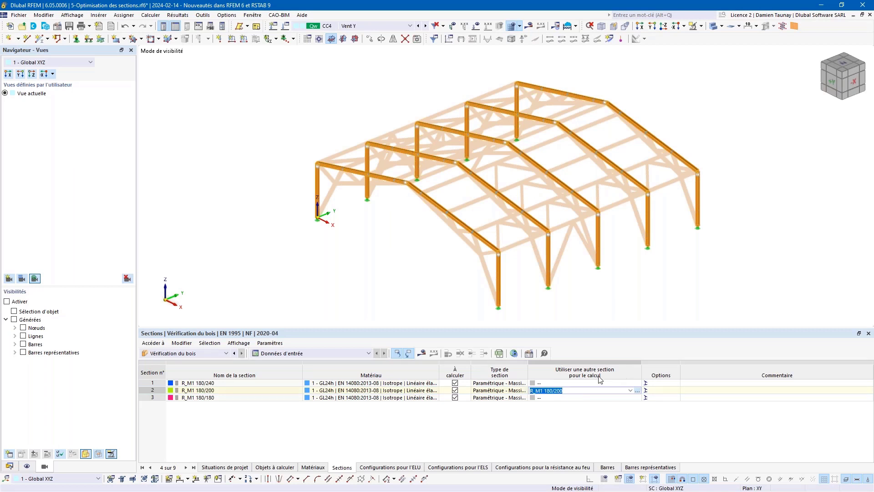
pyautogui.click(631, 391)
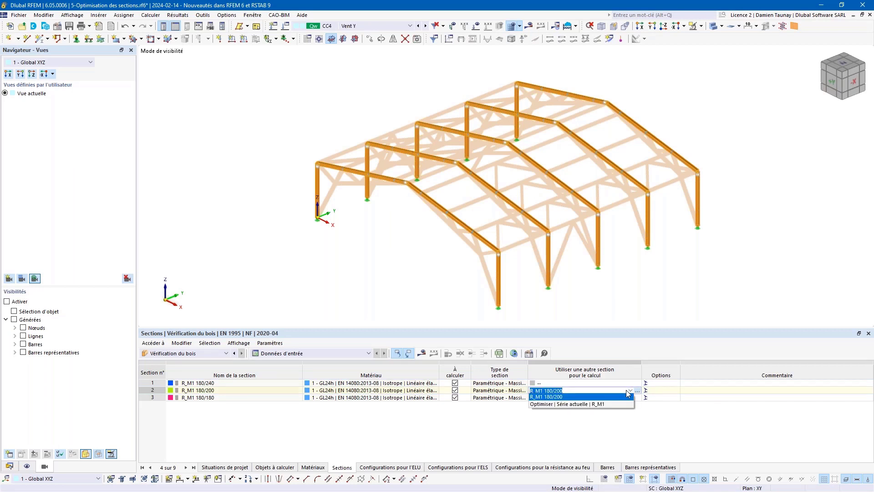
pyautogui.click(550, 406)
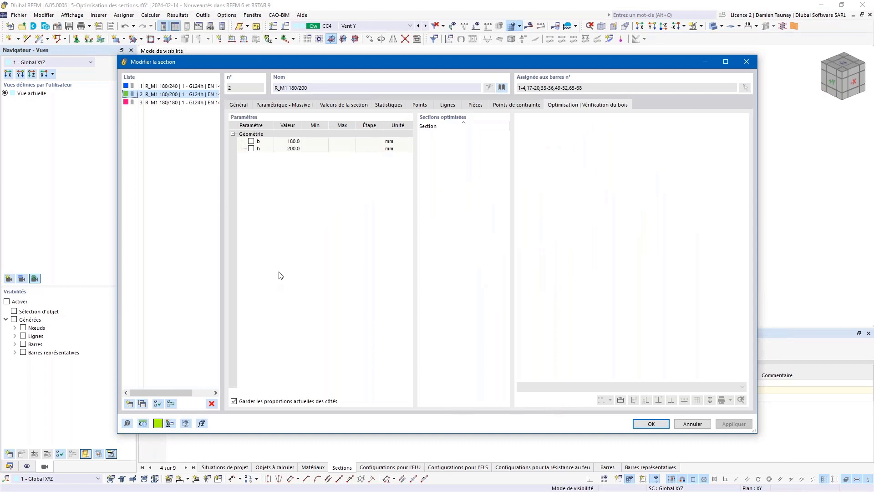
pyautogui.click(250, 141)
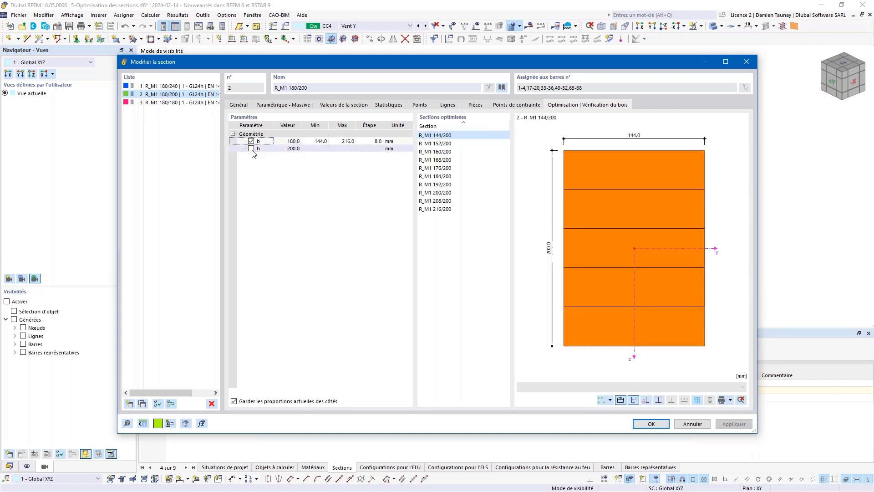
pyautogui.press('space')
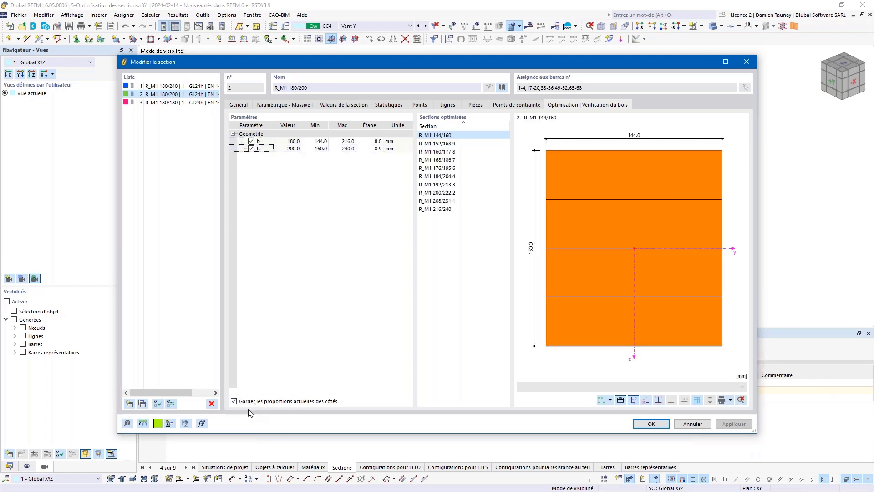
pyautogui.click(251, 148)
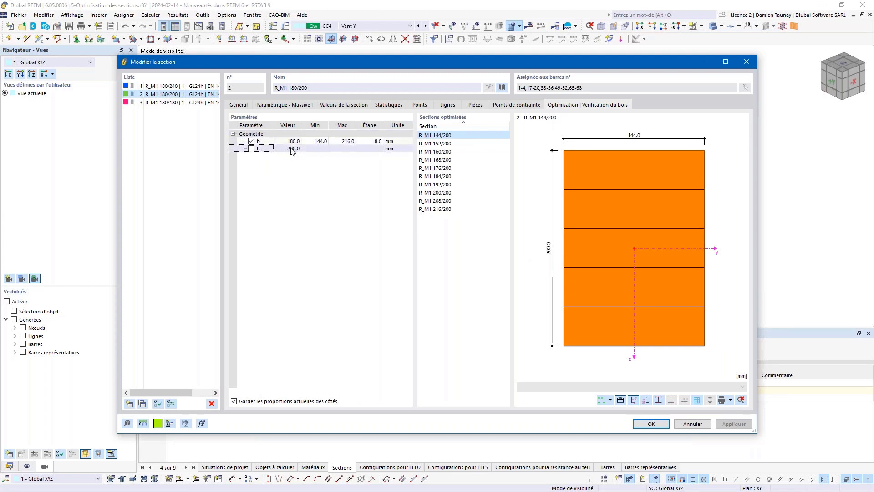
# - Set the optimisation range of width b to 100 mm minimum, 180 mm maximum and a 10 mm step, and accept the section
pyautogui.click(321, 142)
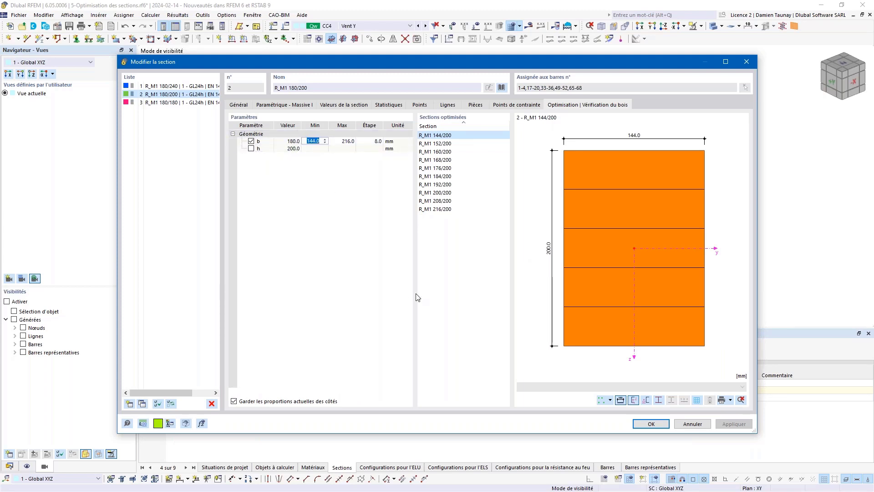
pyautogui.write('100')
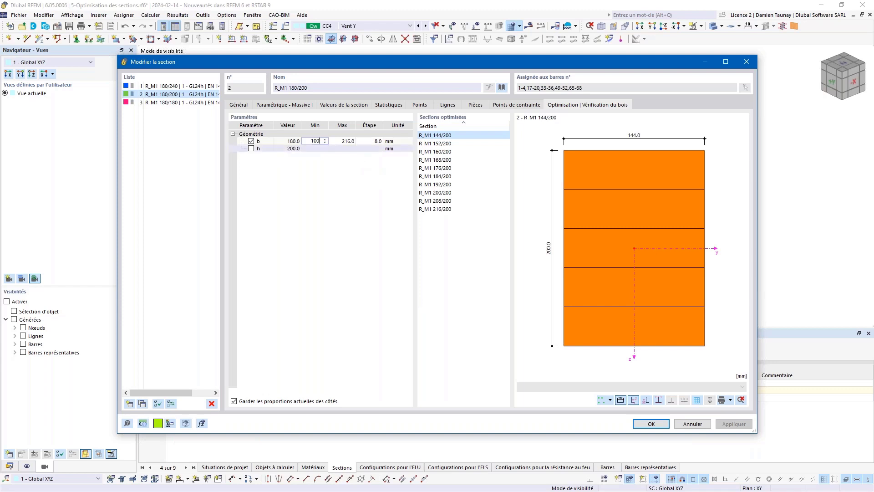
pyautogui.press('Tab')
pyautogui.write('1')
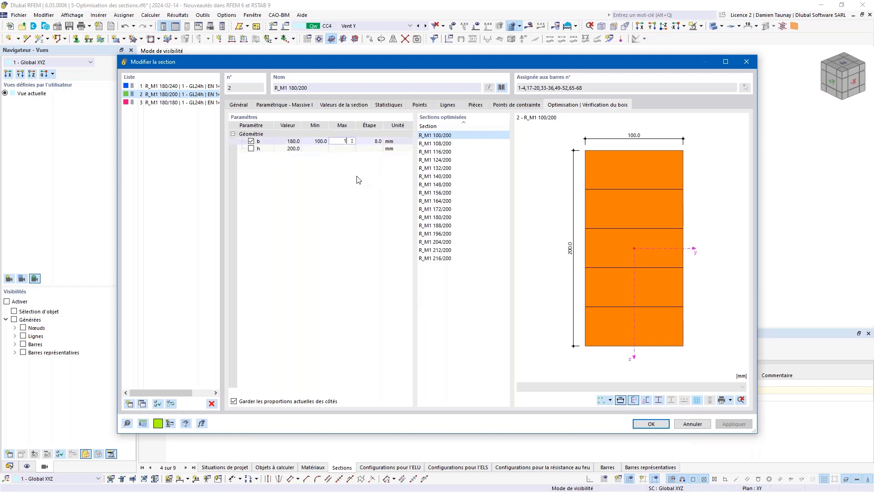
pyautogui.write('80')
pyautogui.press('Return')
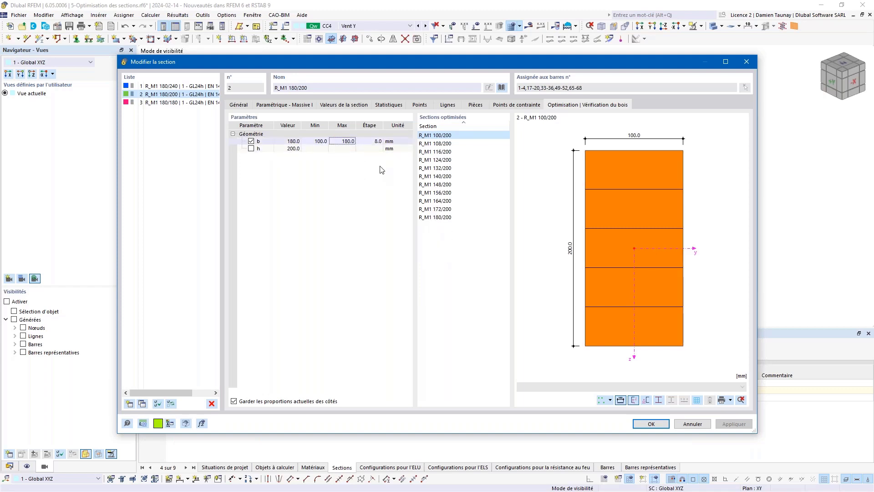
pyautogui.press('Tab')
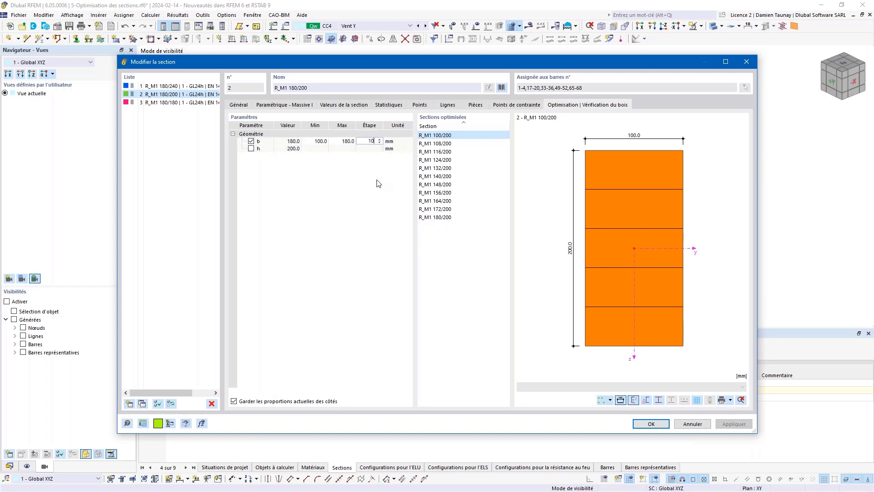
pyautogui.write('10')
pyautogui.press('Return')
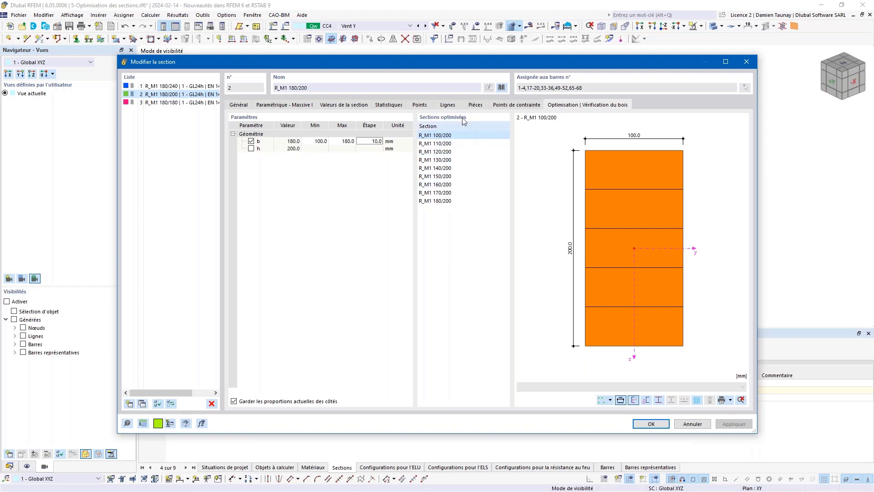
pyautogui.click(651, 424)
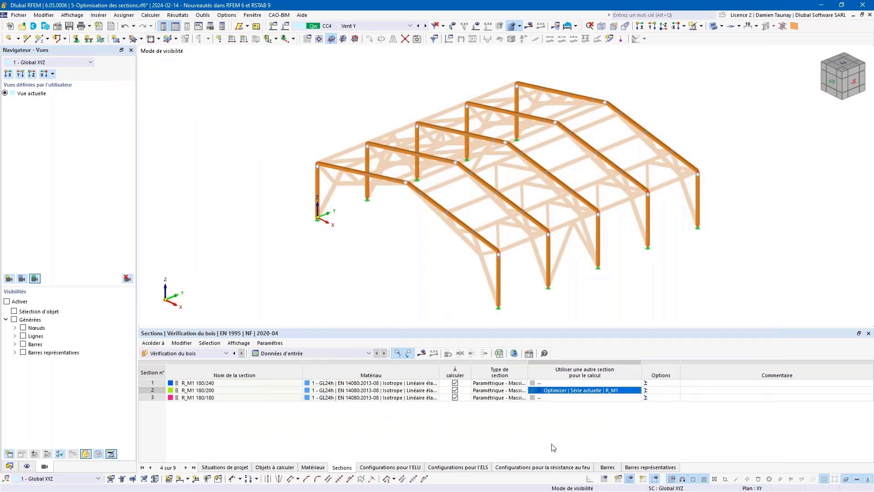
# - Run the timber design with section optimisation and return to the input data of the sections
pyautogui.click(547, 429)
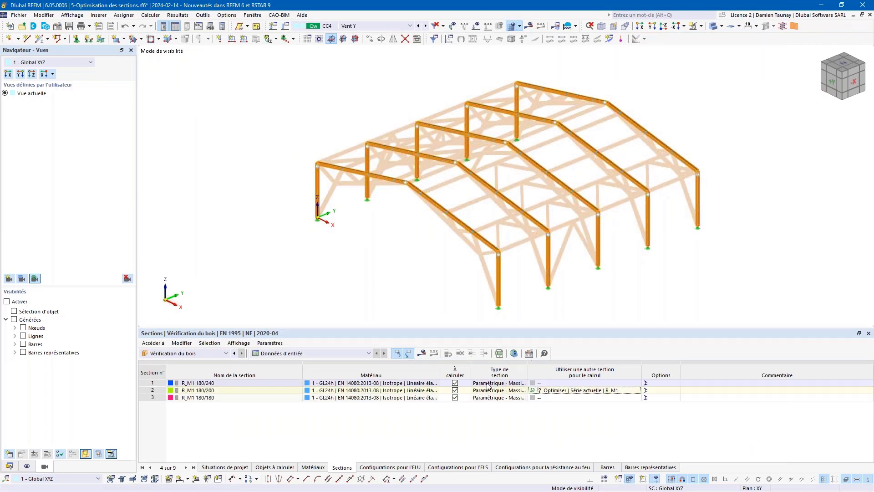
pyautogui.click(421, 355)
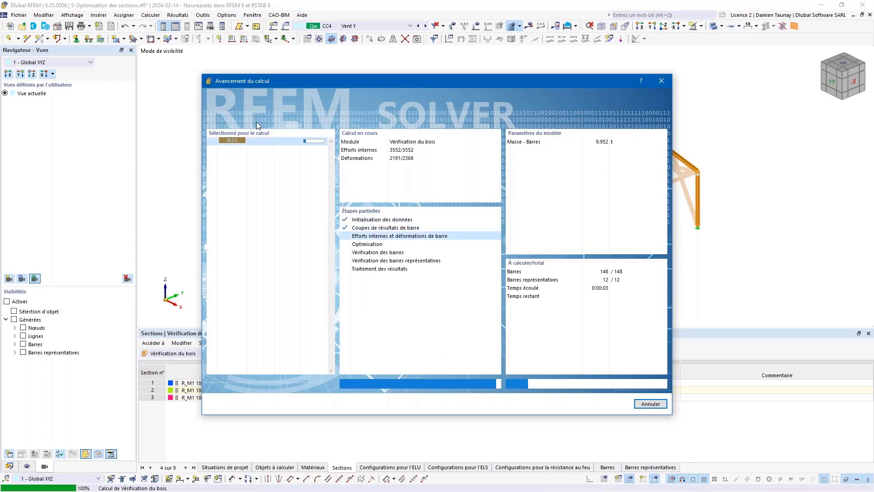
pyautogui.moveTo(278, 84); pyautogui.dragTo(322, 82)
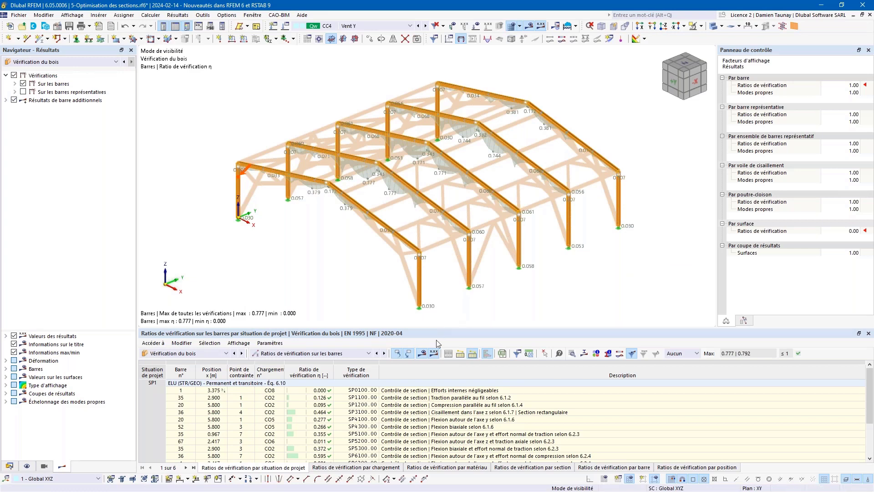
pyautogui.click(327, 354)
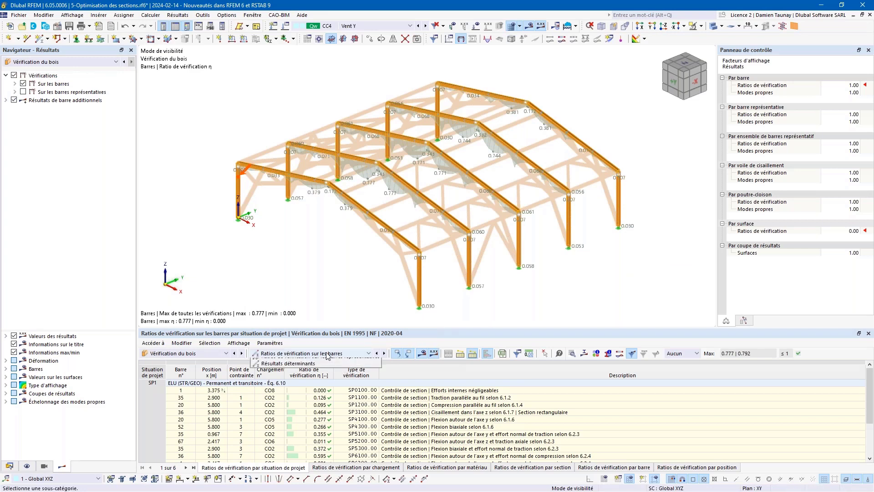
pyautogui.click(307, 361)
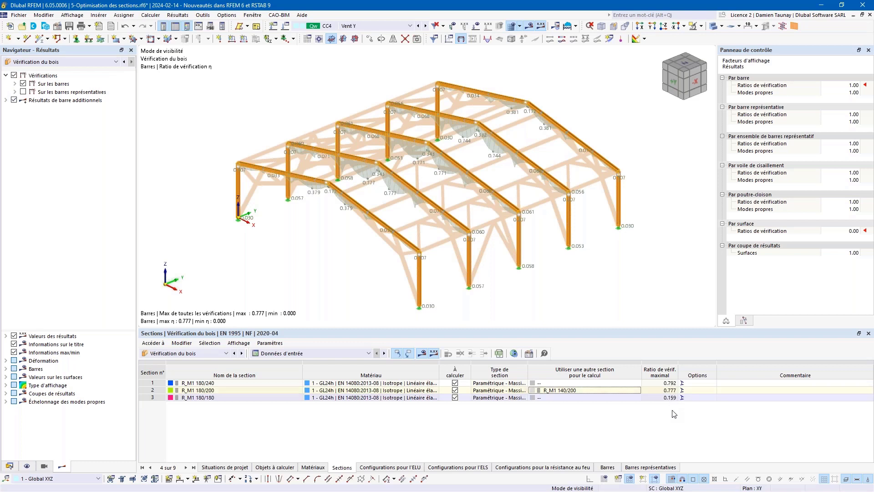
# - Transfer the optimised section R_M1 140/200 of section 2 to the model
pyautogui.click(541, 392)
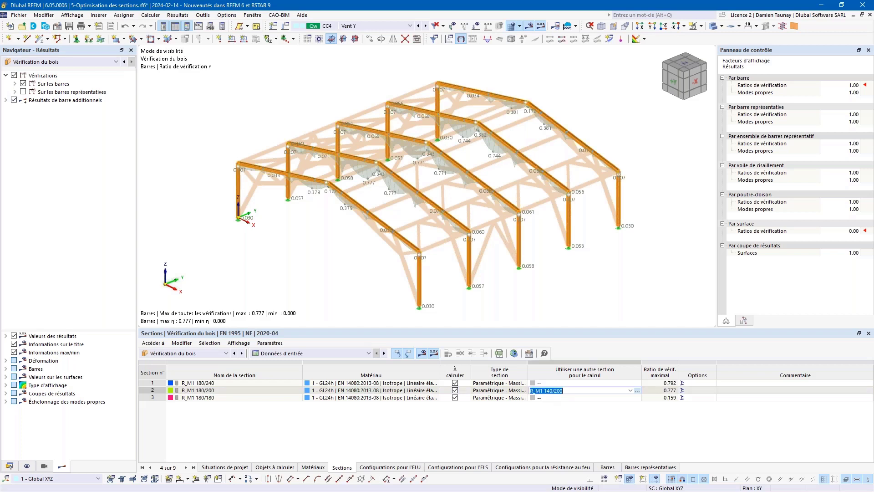
pyautogui.rightClick(558, 392)
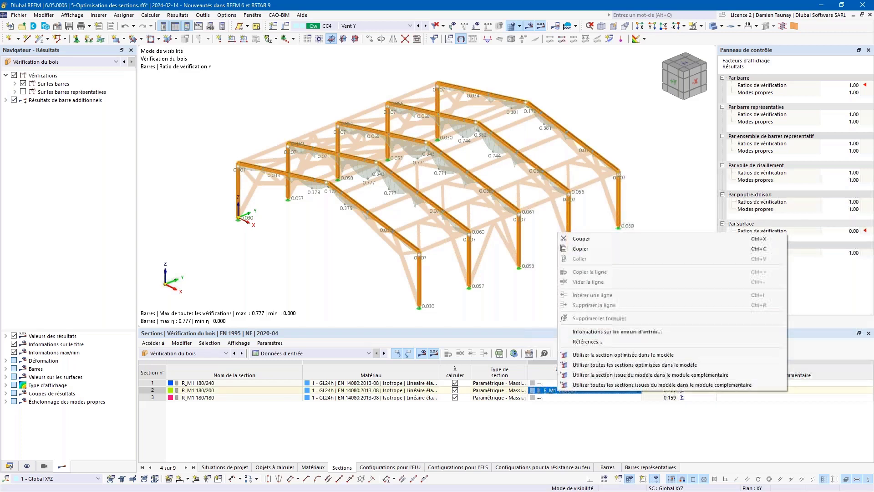
pyautogui.click(575, 355)
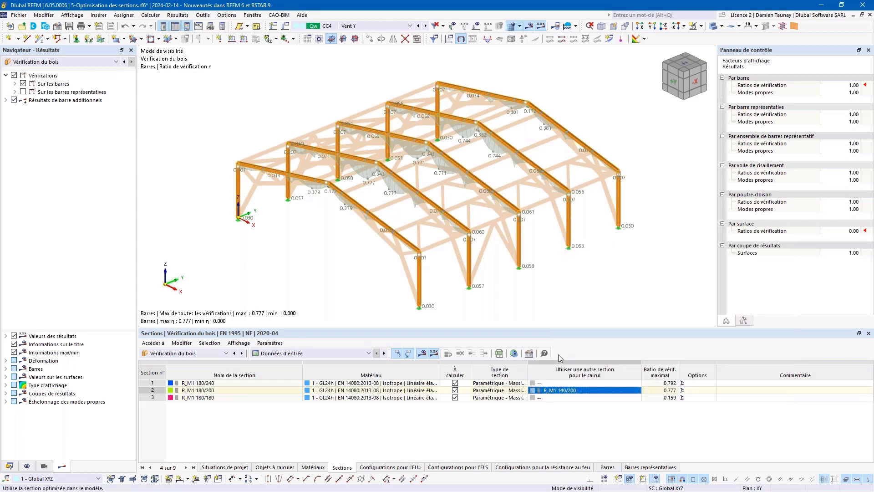
pyautogui.click(473, 287)
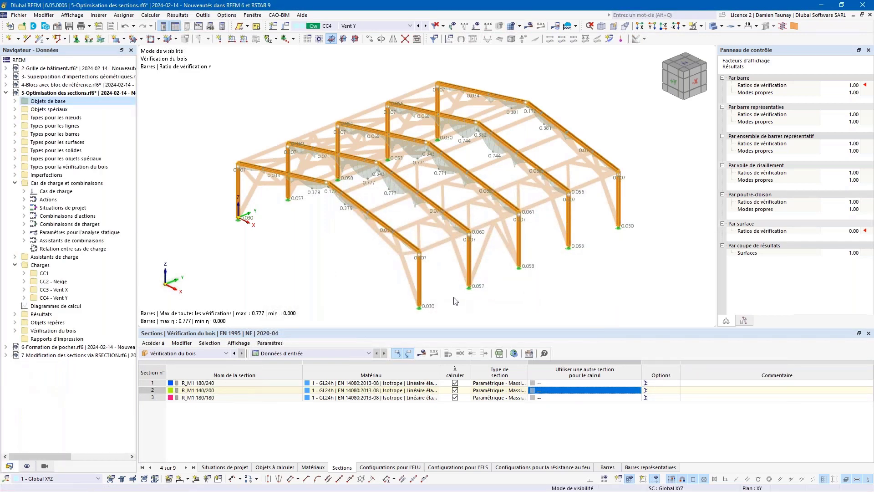
# - Recalculate the static analysis and the timber design with the new section and examine each section's maximum design ratio
pyautogui.click(529, 26)
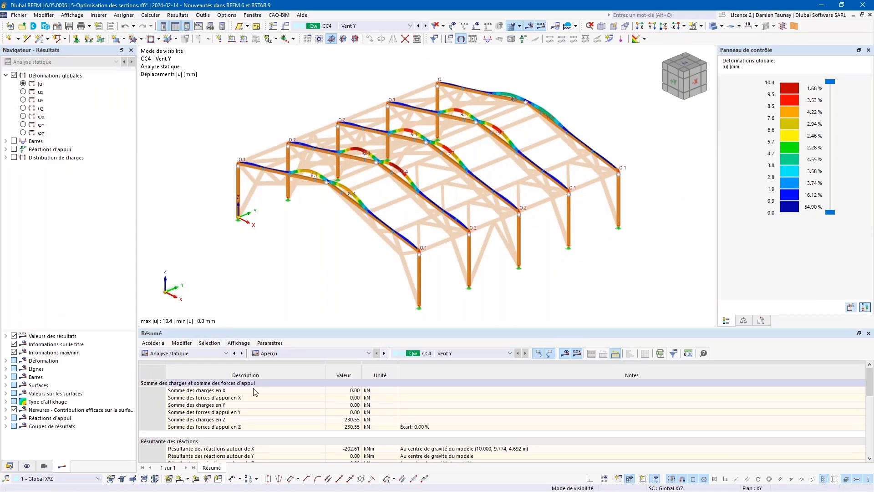
pyautogui.click(206, 355)
pyautogui.click(176, 421)
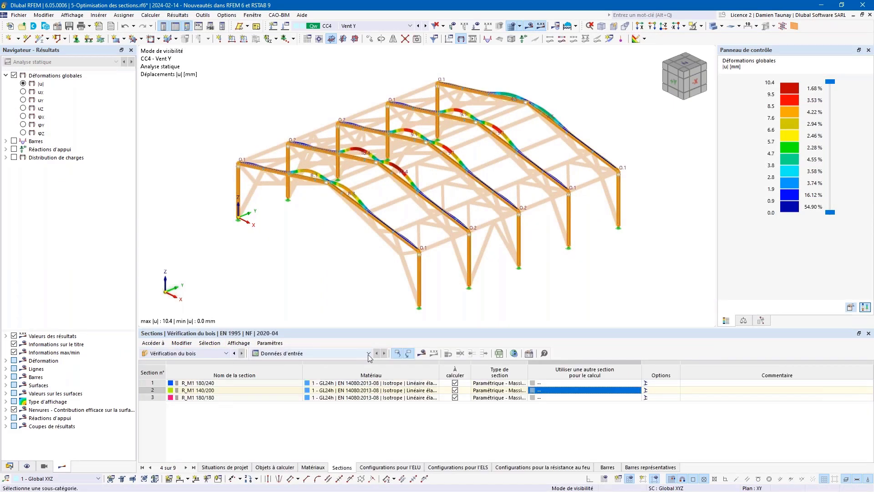
pyautogui.click(424, 355)
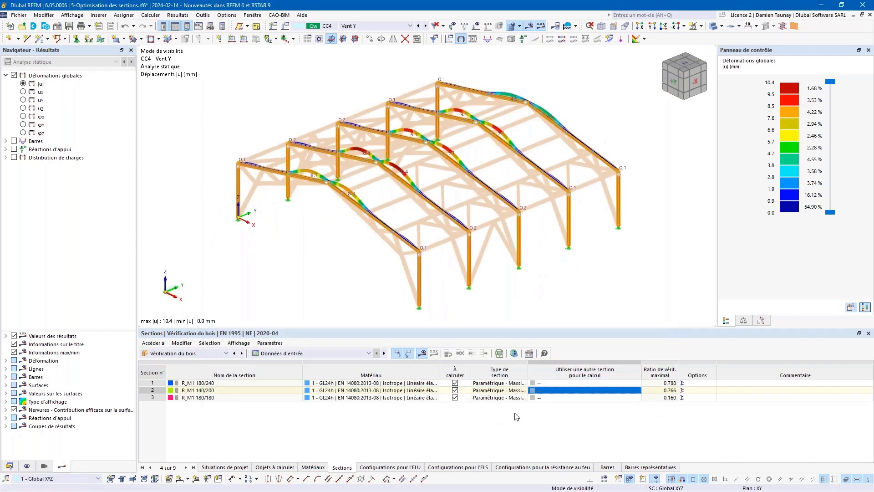
pyautogui.click(314, 354)
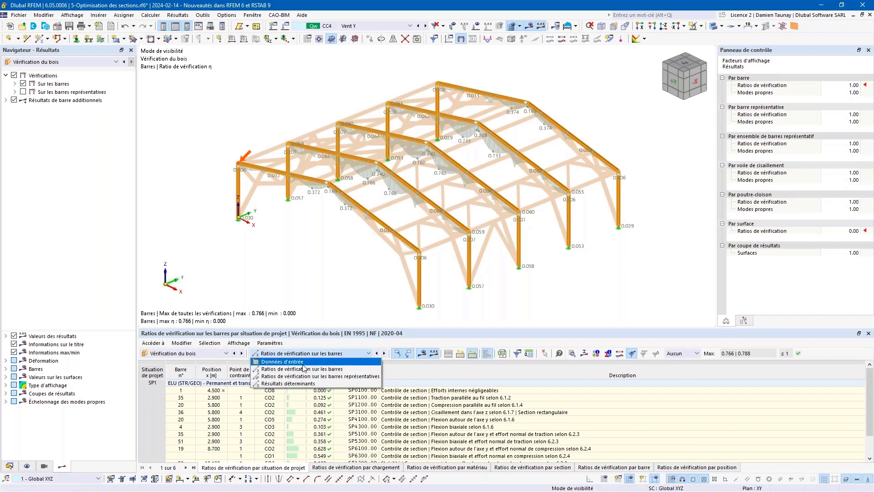
pyautogui.click(304, 368)
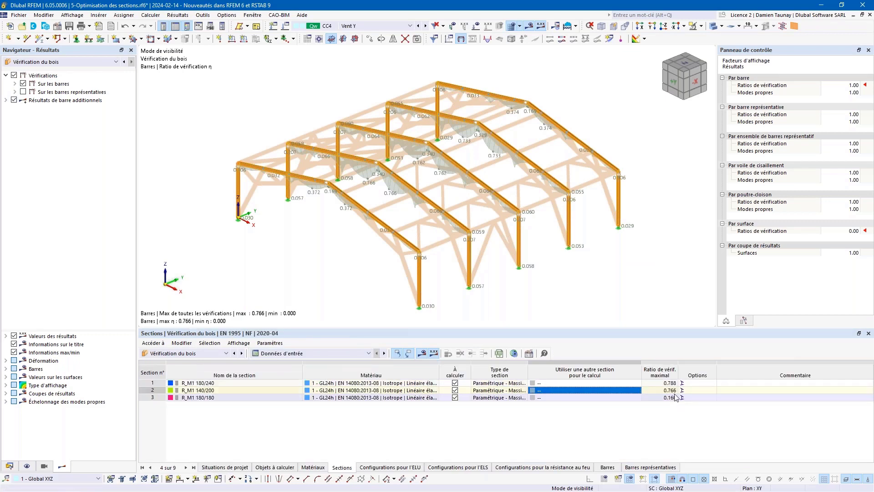
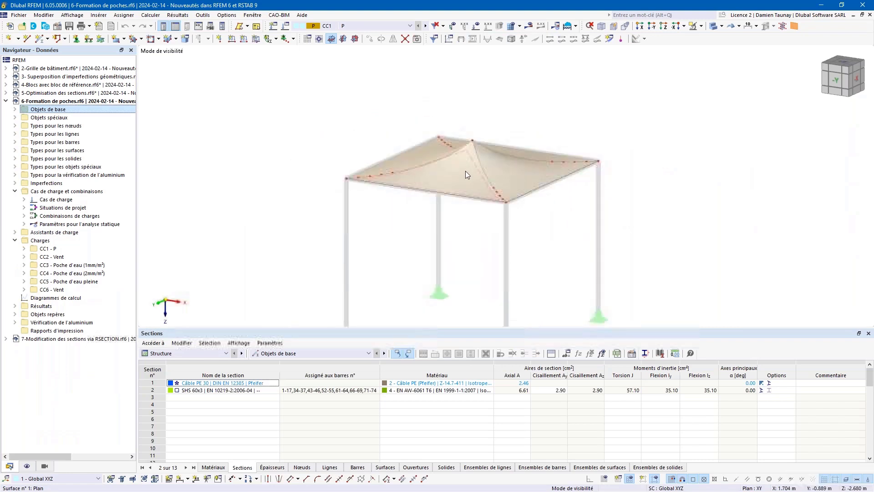
# - Display load case CC2 - Vent with its surface loads on the membrane roof in the 6-Formation de poches model
pyautogui.moveTo(458, 238); pyautogui.dragTo(378, 217, button='middle')
pyautogui.moveTo(378, 217)
pyautogui.keyDown('ctrl'); pyautogui.mouseDown(button='middle')
pyautogui.moveTo(449, 177)
pyautogui.moveTo(436, 213)
pyautogui.moveTo(374, 214)
pyautogui.mouseUp(button='middle'); pyautogui.keyUp('ctrl')
pyautogui.scroll(3, 420, 193)
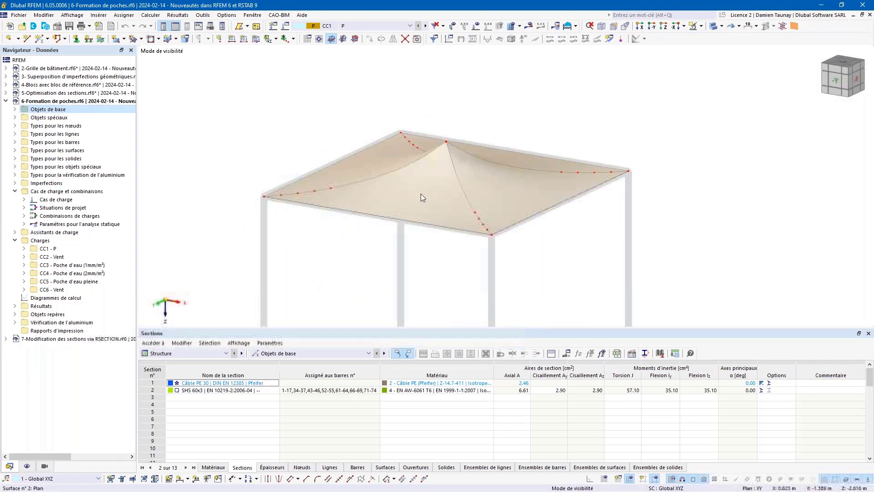
pyautogui.keyDown('ctrl'); pyautogui.moveTo(425, 264); pyautogui.dragTo(400, 256, button='middle'); pyautogui.keyUp('ctrl')
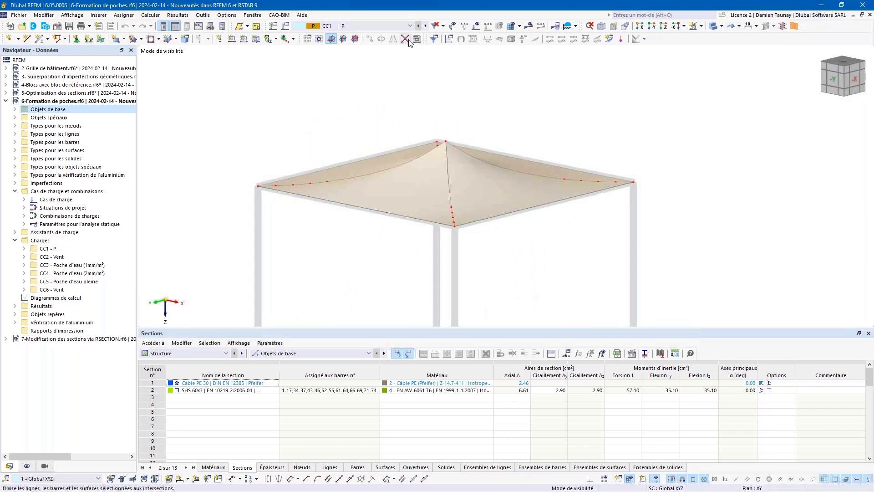
pyautogui.click(425, 26)
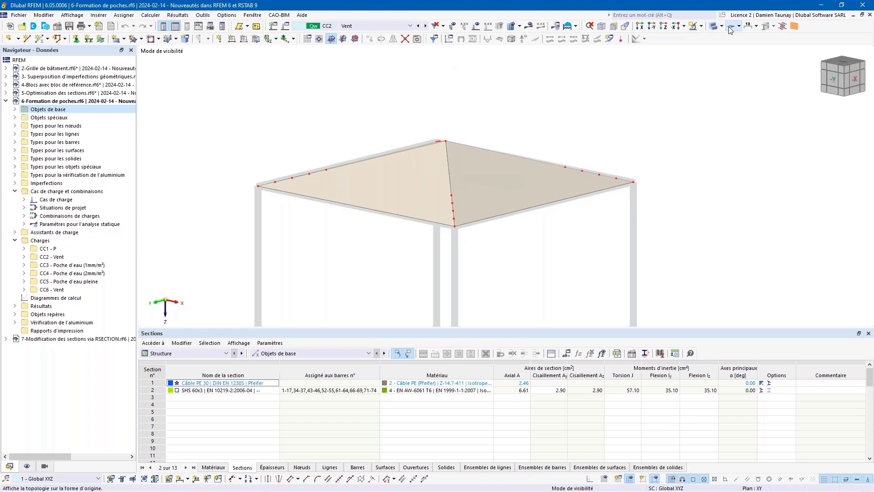
pyautogui.click(480, 28)
pyautogui.scroll(-3, 338, 229)
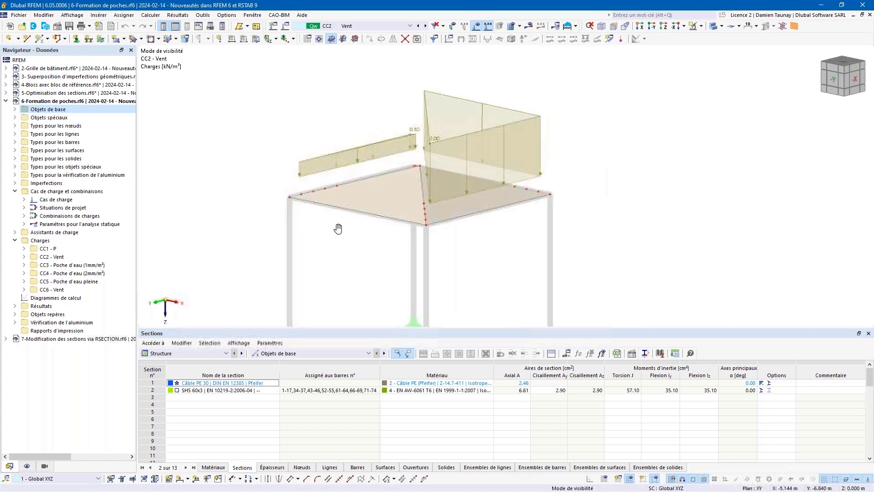
pyautogui.keyDown('ctrl'); pyautogui.moveTo(338, 229); pyautogui.dragTo(420, 215, button='middle'); pyautogui.keyUp('ctrl')
pyautogui.scroll(-1, 419, 214)
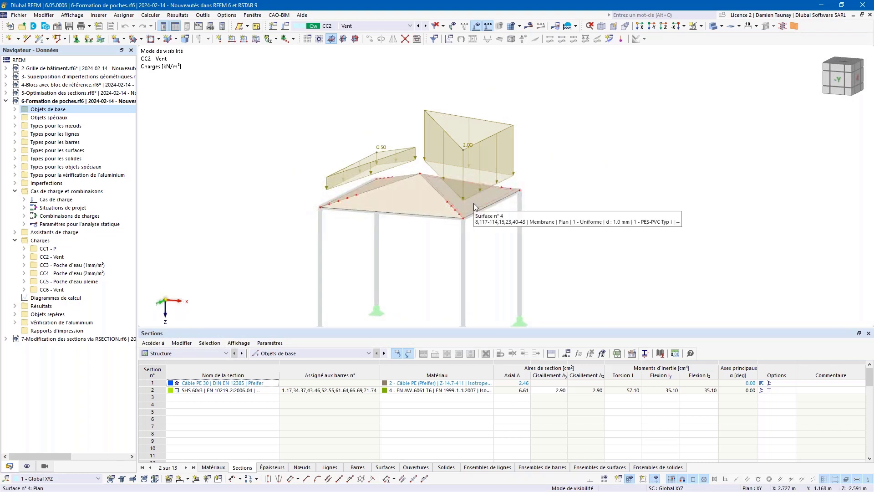
pyautogui.click(408, 29)
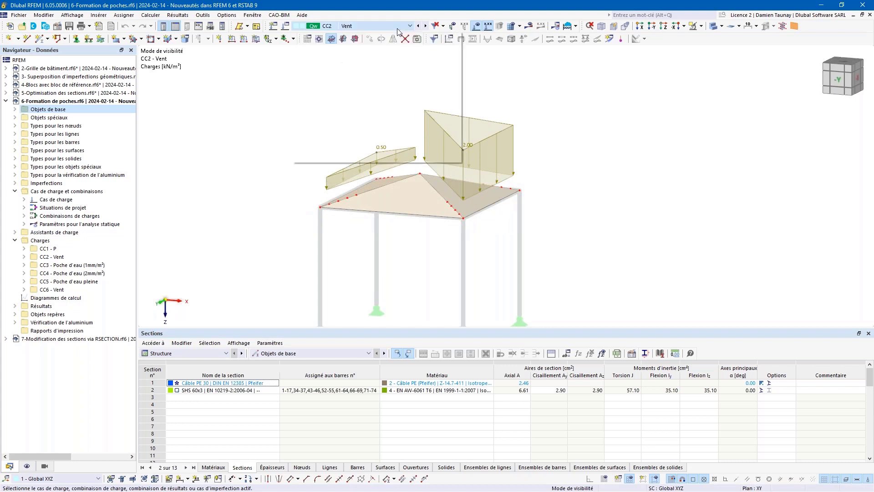
pyautogui.click(494, 74)
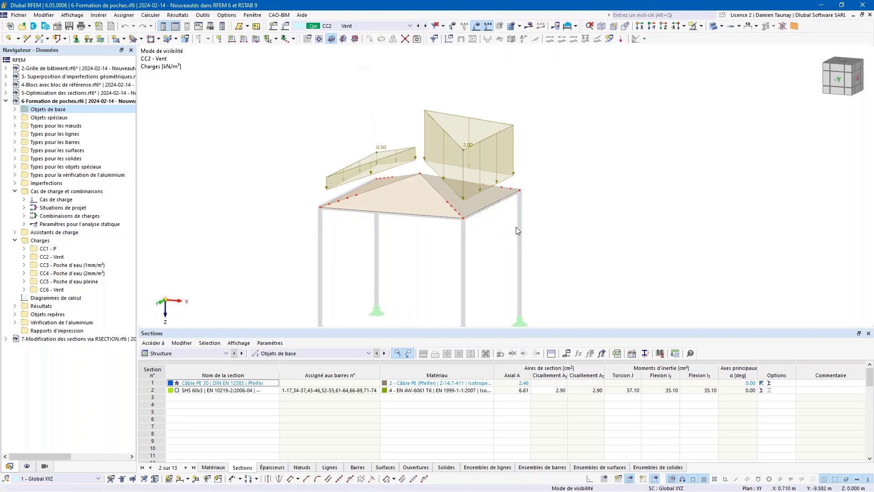
# - Display load case CC3 - Poche d'eau (1mm/m²) on the membrane roof and look through the available load cases and combinations
pyautogui.click(427, 27)
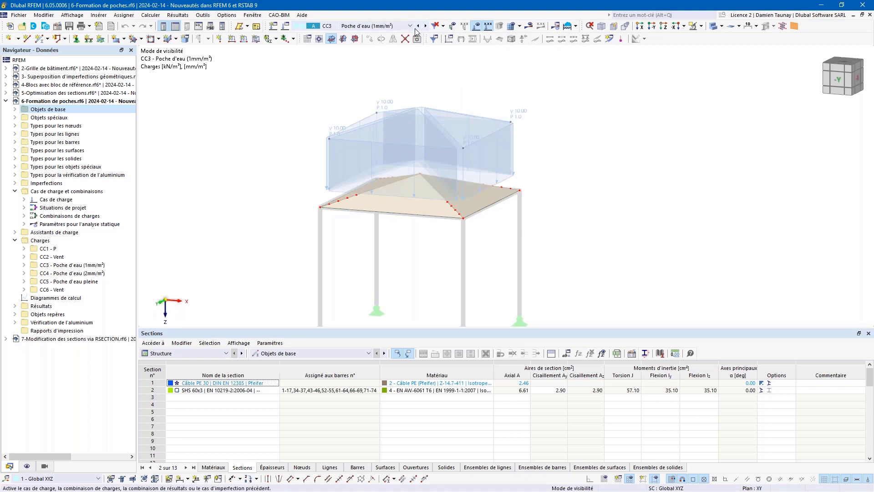
pyautogui.click(417, 27)
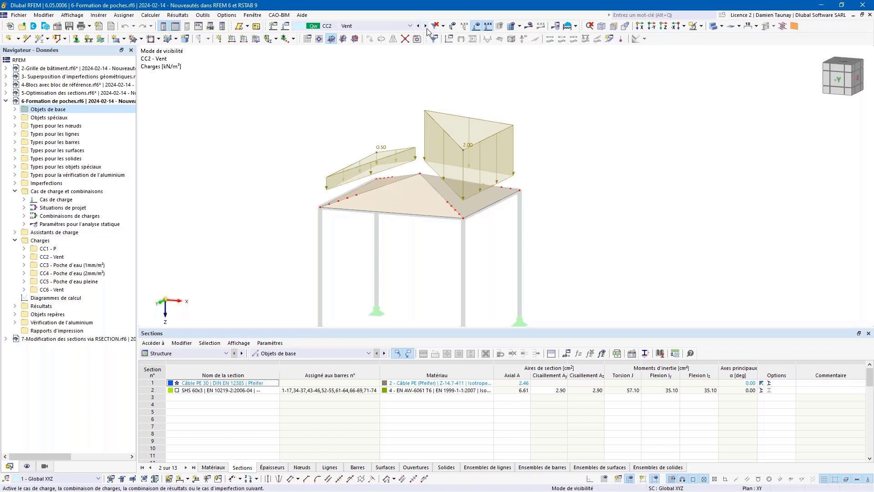
pyautogui.click(426, 27)
pyautogui.moveTo(548, 110); pyautogui.dragTo(471, 135, button='middle')
pyautogui.keyDown('ctrl'); pyautogui.moveTo(471, 135); pyautogui.dragTo(472, 136); pyautogui.keyUp('ctrl')
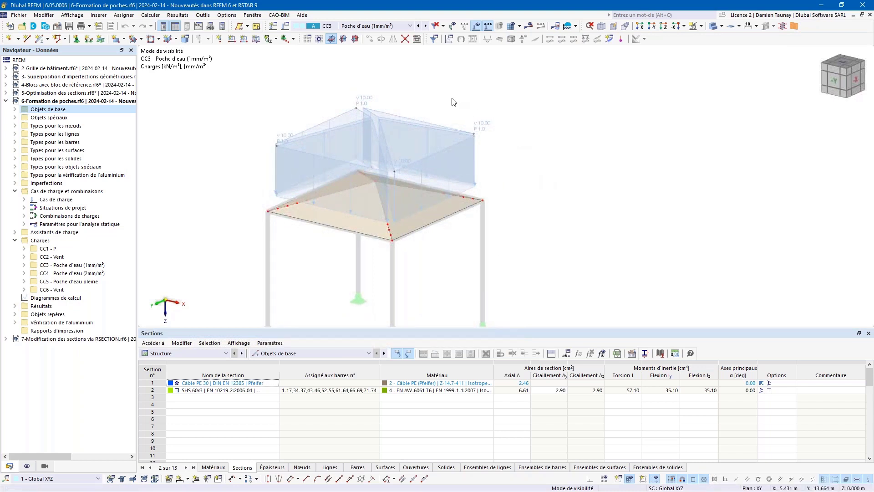
pyautogui.click(374, 26)
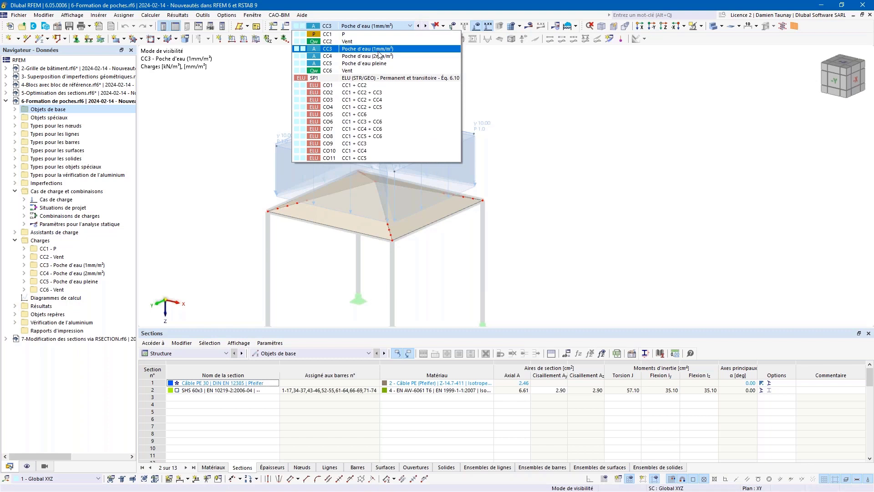
pyautogui.click(485, 85)
pyautogui.moveTo(430, 286); pyautogui.dragTo(445, 246, button='middle')
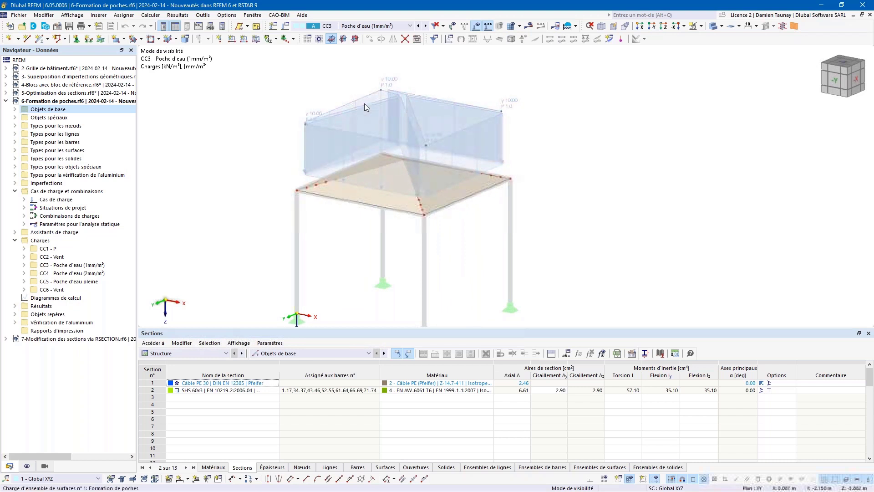
# - Examine the surface set load of CC3, including its load type Formation de poches and its precipitation amount
pyautogui.doubleClick(340, 110)
pyautogui.click(261, 149)
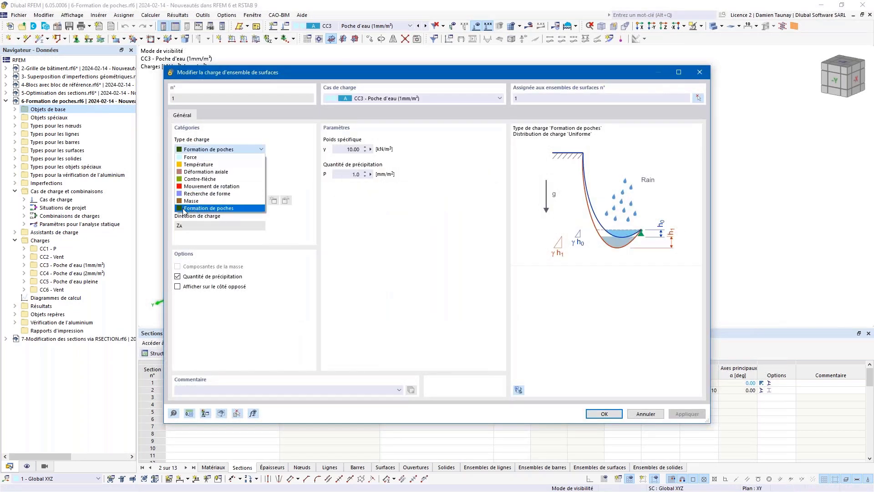
pyautogui.click(237, 208)
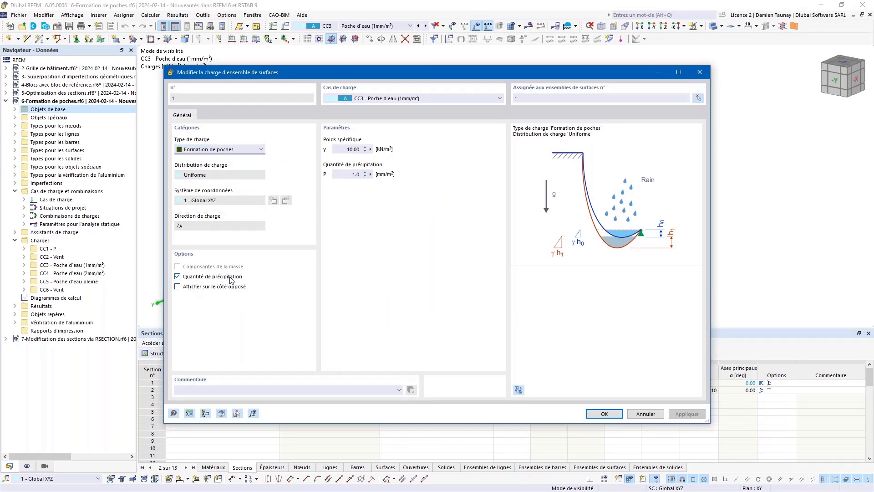
pyautogui.moveTo(334, 175); pyautogui.dragTo(381, 176)
pyautogui.click(700, 72)
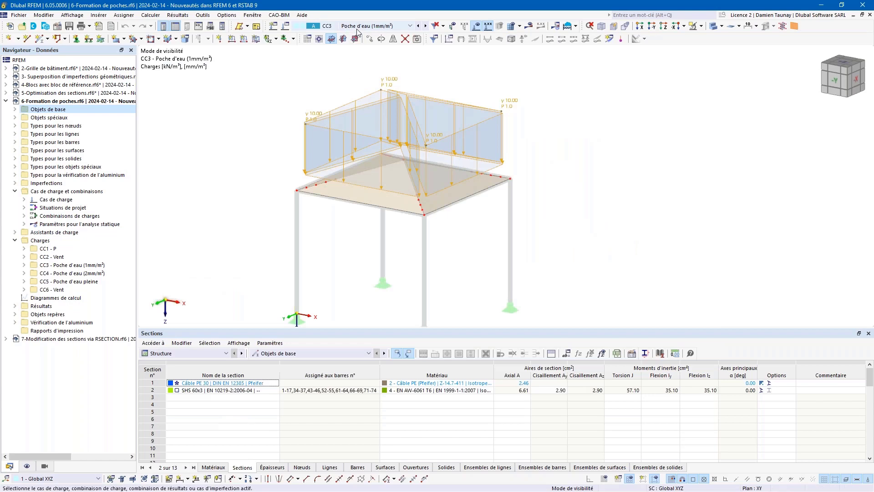
# - Examine the ponding load settings of load cases CC4 - Poche d'eau (2mm/m²) and CC5 - Poche d'eau pleine
pyautogui.click(425, 26)
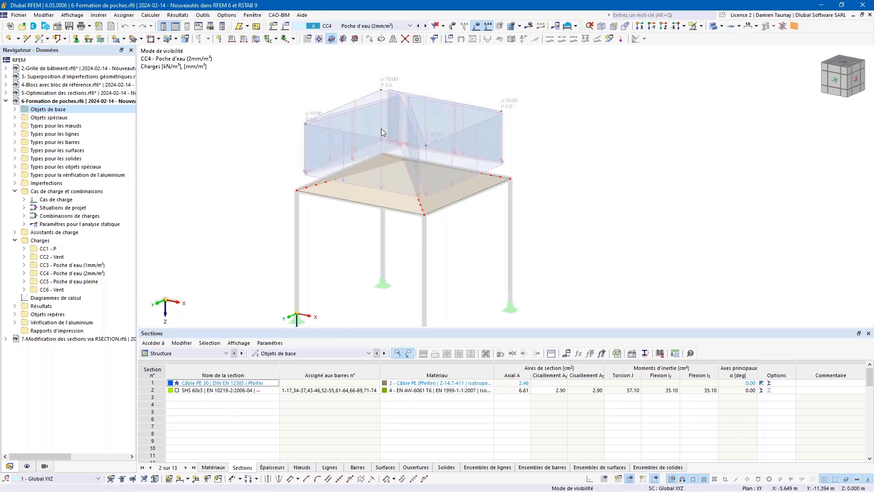
pyautogui.doubleClick(367, 96)
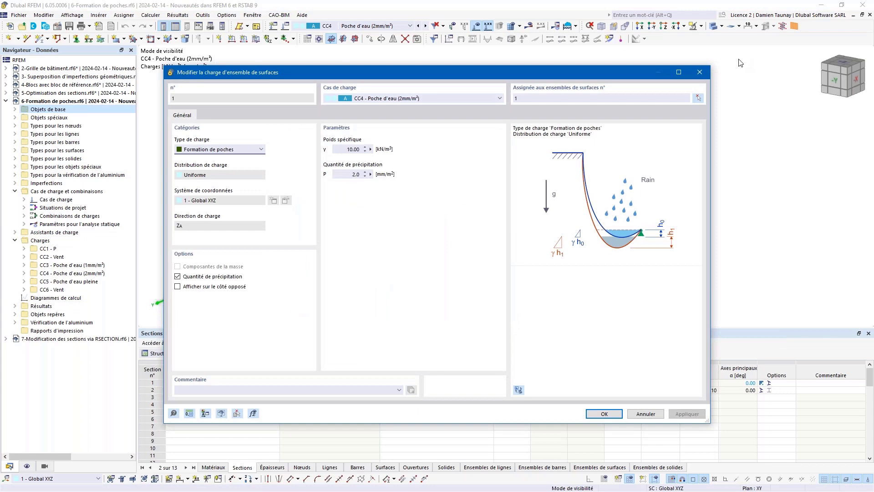
pyautogui.click(700, 72)
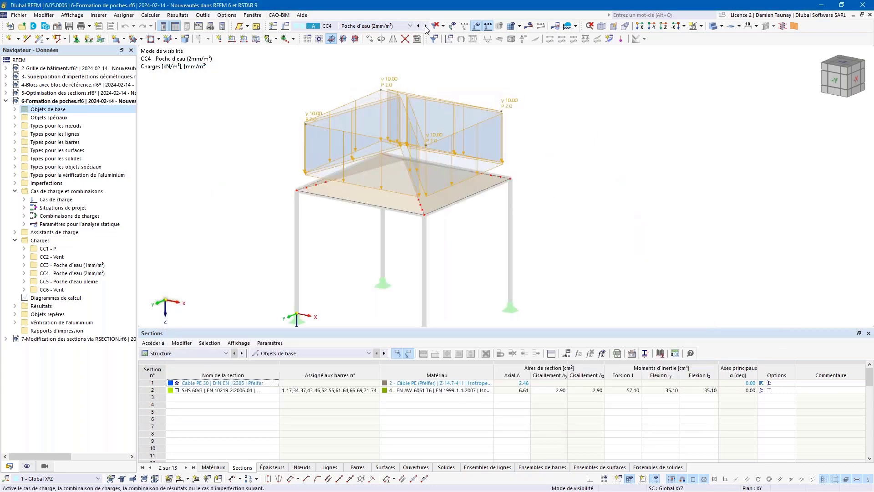
pyautogui.click(425, 26)
pyautogui.doubleClick(362, 105)
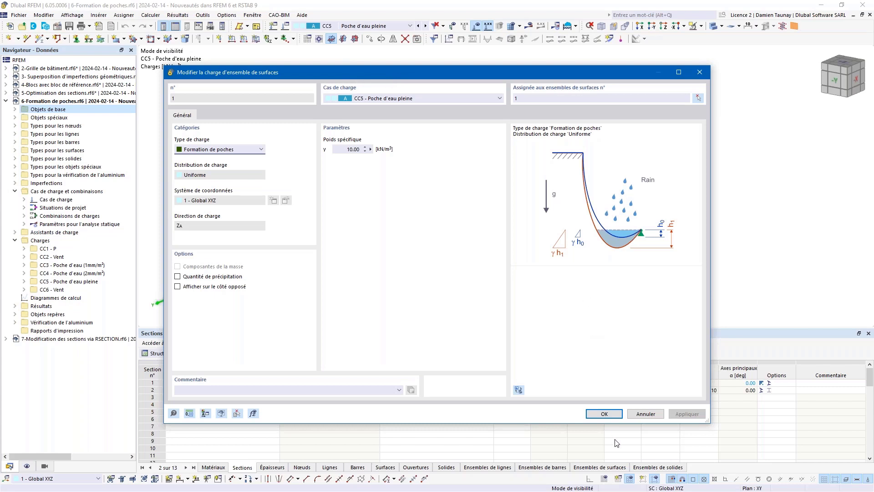
pyautogui.click(604, 413)
# - Display the static analysis deformation results of load combination CO1 (CC1 + CC2)
pyautogui.click(409, 25)
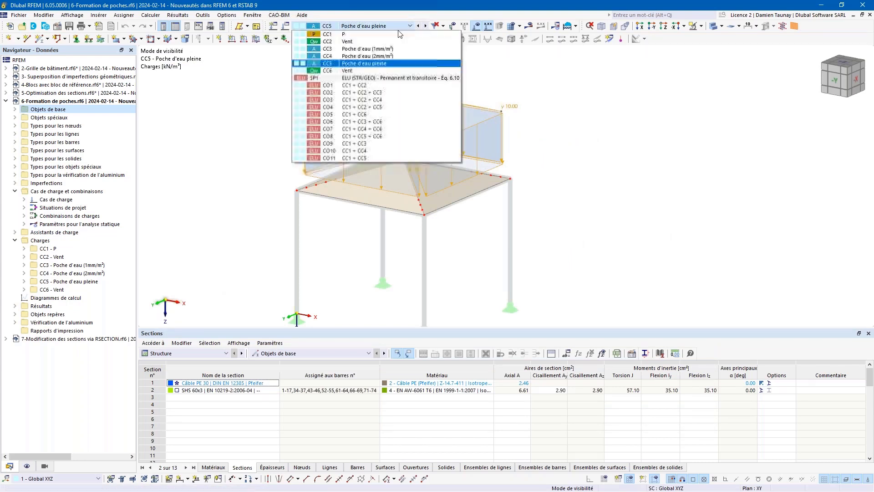
pyautogui.click(345, 87)
pyautogui.keyDown('ctrl'); pyautogui.moveTo(508, 241); pyautogui.dragTo(525, 228, button='middle'); pyautogui.keyUp('ctrl')
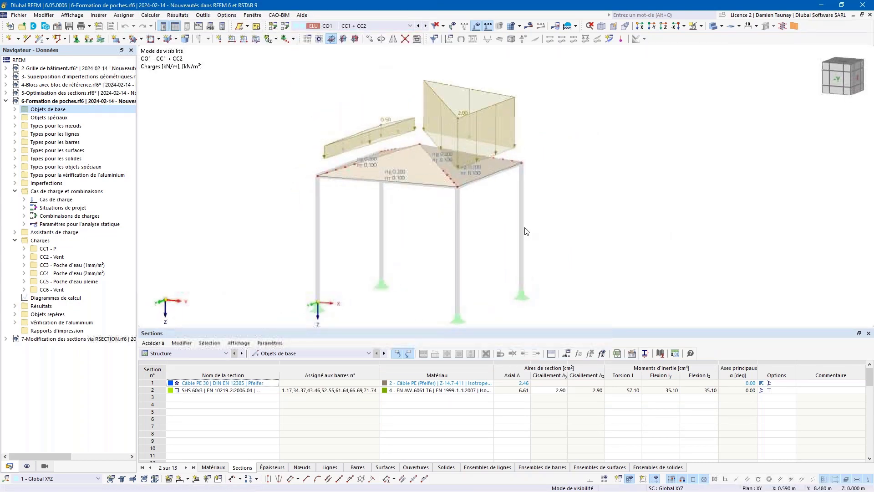
pyautogui.click(529, 26)
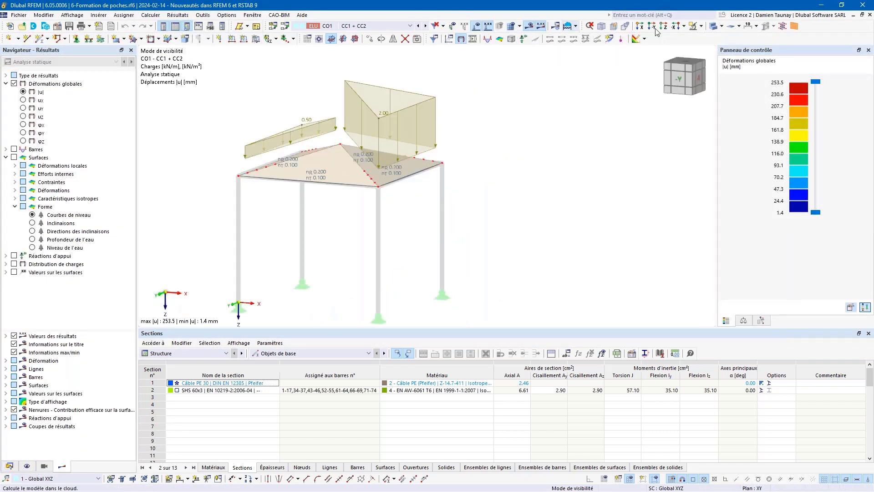
# - Hide the loads, show the model as wireframe and view the deformed membrane along the -Y direction
pyautogui.click(714, 27)
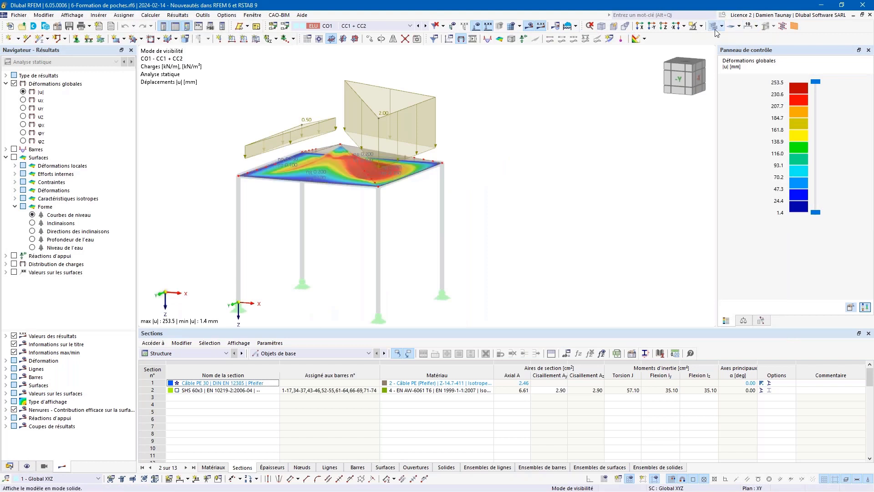
pyautogui.click(476, 26)
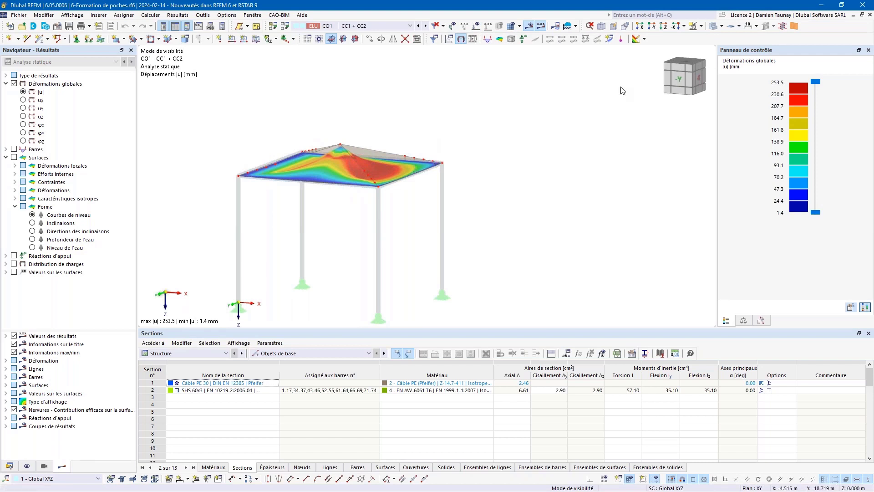
pyautogui.click(714, 26)
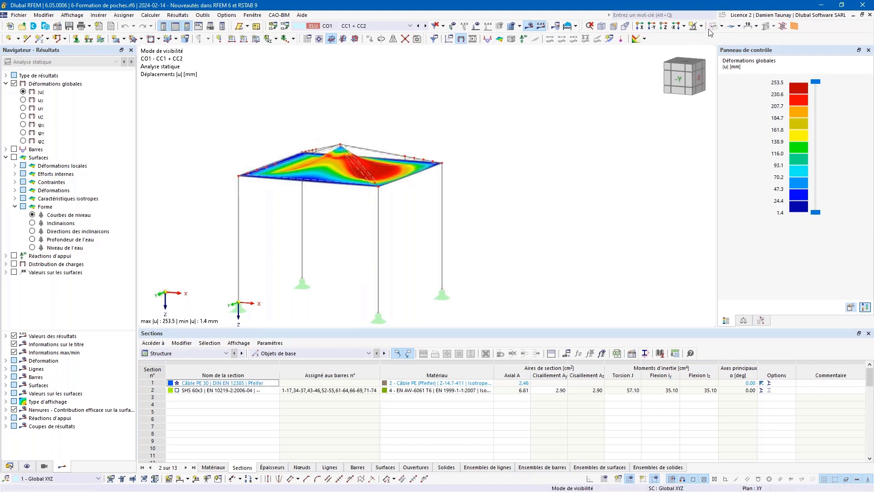
pyautogui.click(683, 80)
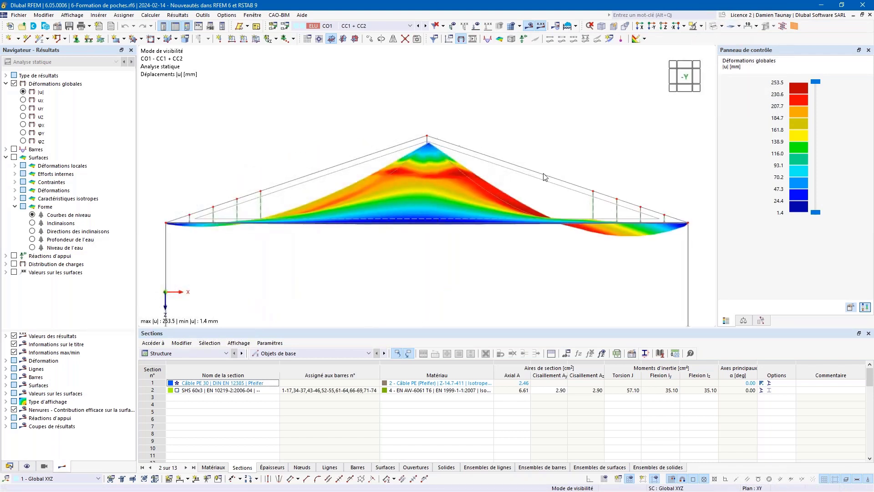
# - Set the general display factor for deformations to 1 and inspect the deformed membrane of CO1
pyautogui.click(743, 321)
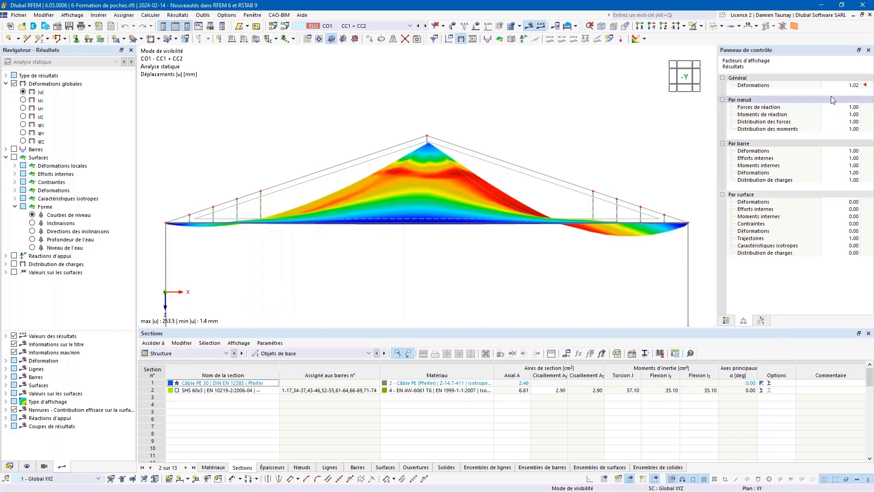
pyautogui.click(842, 86)
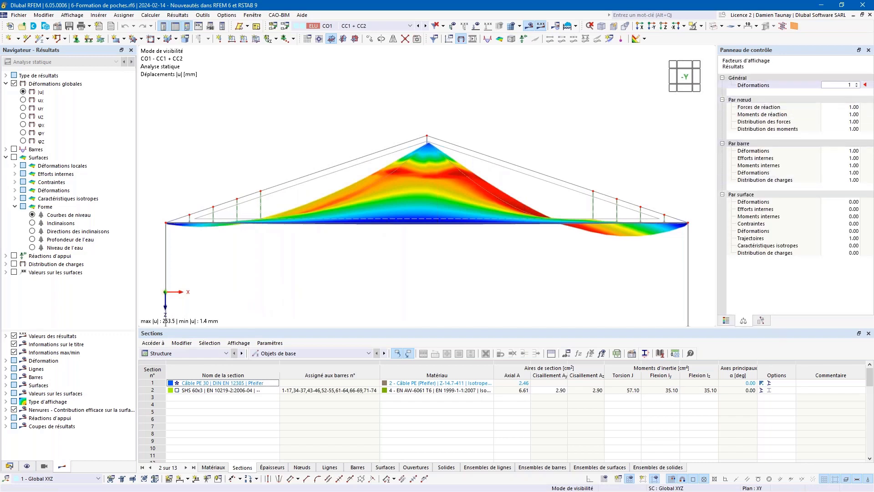
pyautogui.press('Return')
pyautogui.moveTo(553, 114); pyautogui.dragTo(486, 107, button='middle')
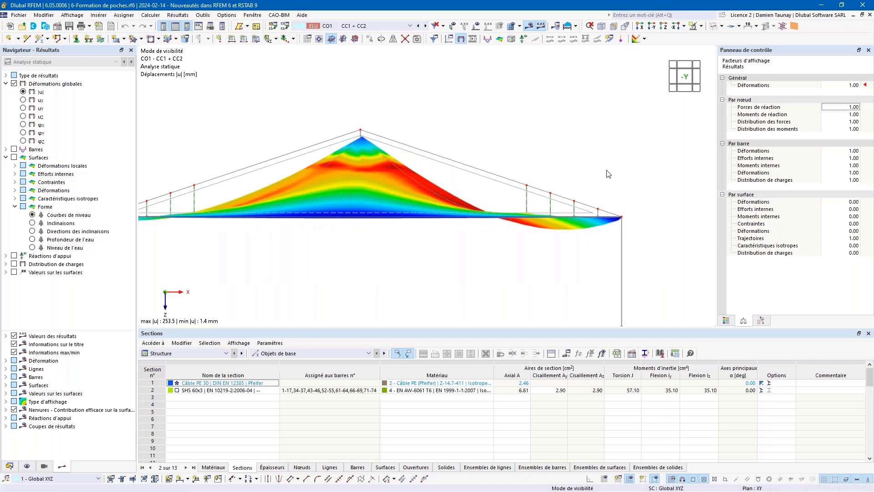
pyautogui.moveTo(608, 174); pyautogui.dragTo(444, 154, button='middle')
pyautogui.keyDown('ctrl'); pyautogui.moveTo(543, 113); pyautogui.dragTo(496, 138, button='middle'); pyautogui.keyUp('ctrl')
pyautogui.scroll(-4, 496, 138)
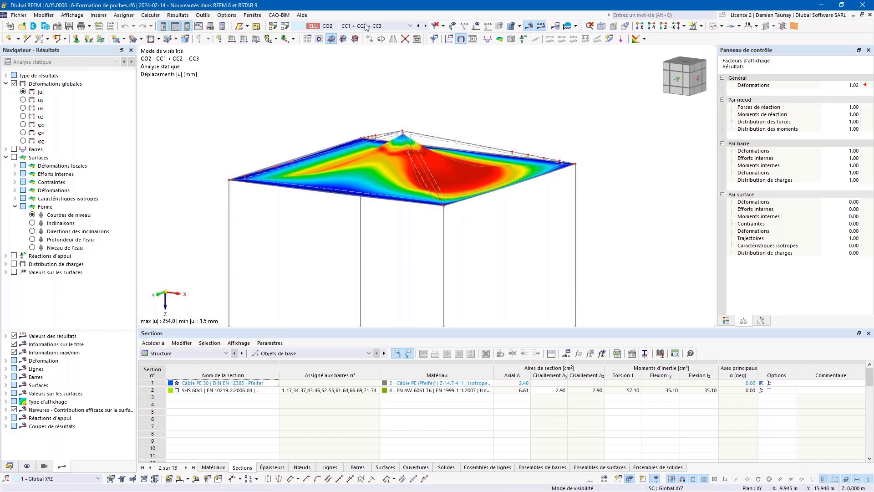
# - Display the membrane's inclinations and slope directions for load combination CO2 (CC1 + CC2 + CC3)
pyautogui.moveTo(501, 131)
pyautogui.mouseDown(button='middle')
pyautogui.moveTo(461, 131)
pyautogui.moveTo(504, 128)
pyautogui.mouseUp(button='middle')
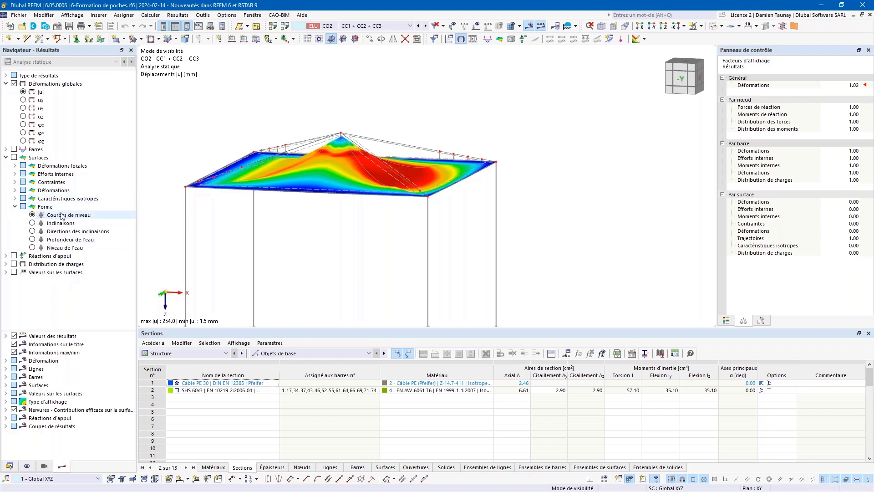
pyautogui.click(32, 223)
pyautogui.click(32, 231)
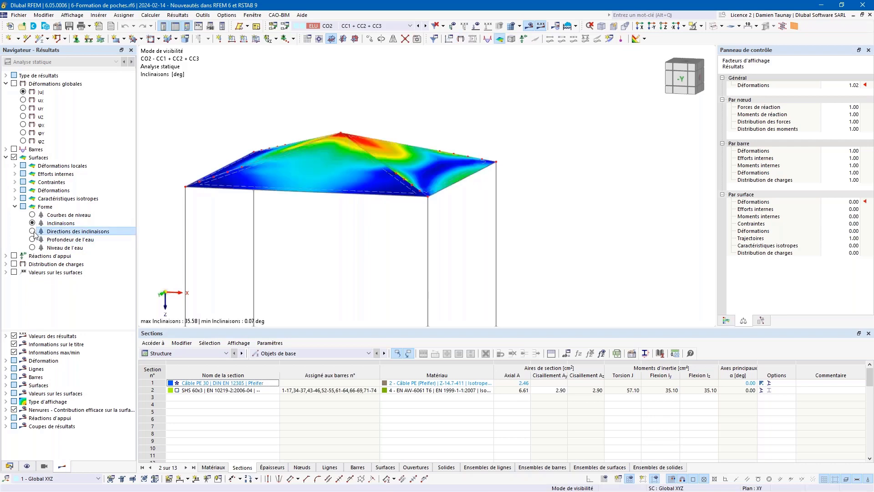
pyautogui.scroll(3, 427, 197)
pyautogui.keyDown('ctrl'); pyautogui.moveTo(426, 195); pyautogui.dragTo(428, 237, button='middle'); pyautogui.keyUp('ctrl')
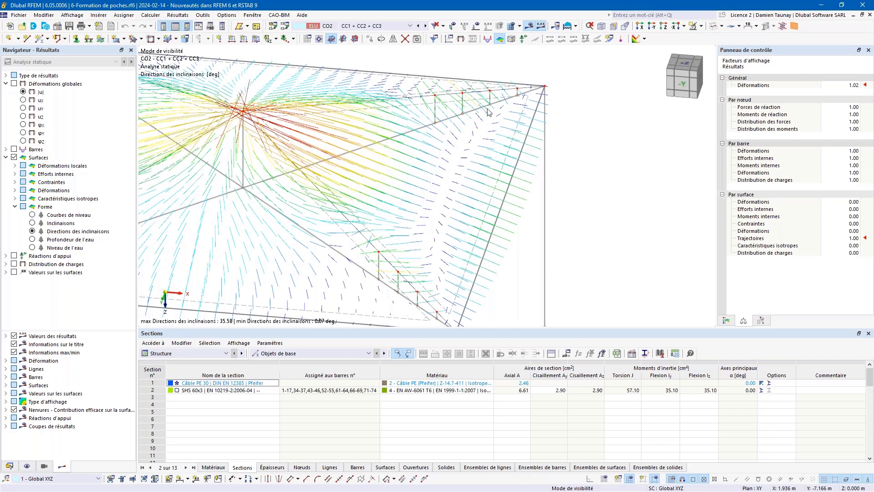
# - Display the water depth for CO2 together with the deformed shape of the members
pyautogui.click(35, 240)
pyautogui.keyDown('ctrl'); pyautogui.moveTo(401, 275); pyautogui.dragTo(418, 205, button='middle'); pyautogui.keyUp('ctrl')
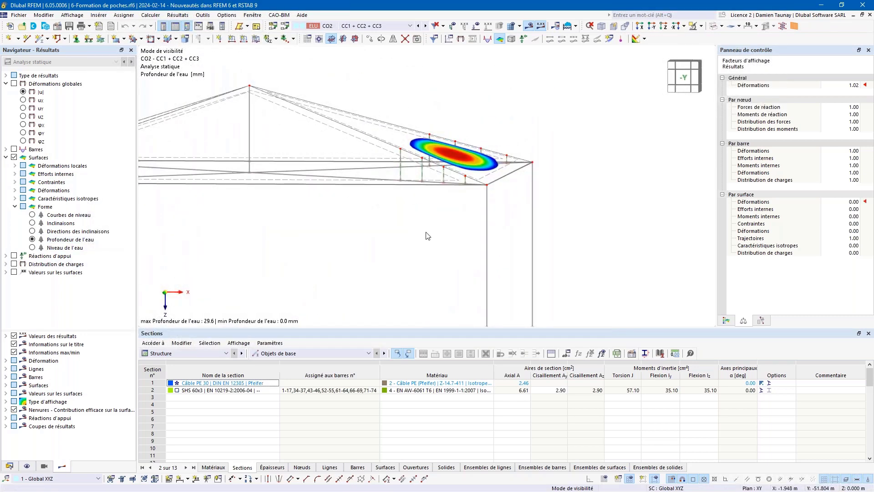
pyautogui.click(732, 27)
pyautogui.moveTo(424, 237)
pyautogui.keyDown('ctrl'); pyautogui.mouseDown(button='middle')
pyautogui.moveTo(408, 248)
pyautogui.moveTo(431, 236)
pyautogui.moveTo(415, 246)
pyautogui.mouseUp(button='middle'); pyautogui.keyUp('ctrl')
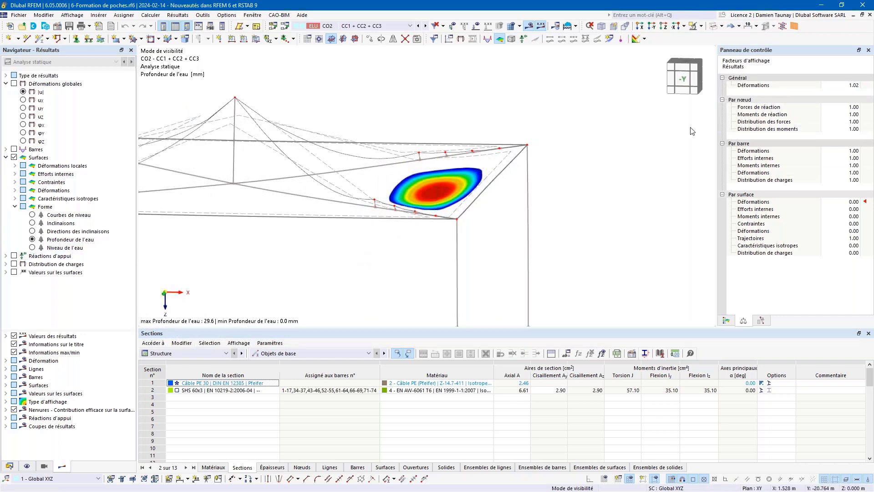
# - Examine the CO2 water pocket from the -Y direction and at an angle, comparing its water level with the water depth
pyautogui.click(683, 79)
pyautogui.scroll(3, 653, 239)
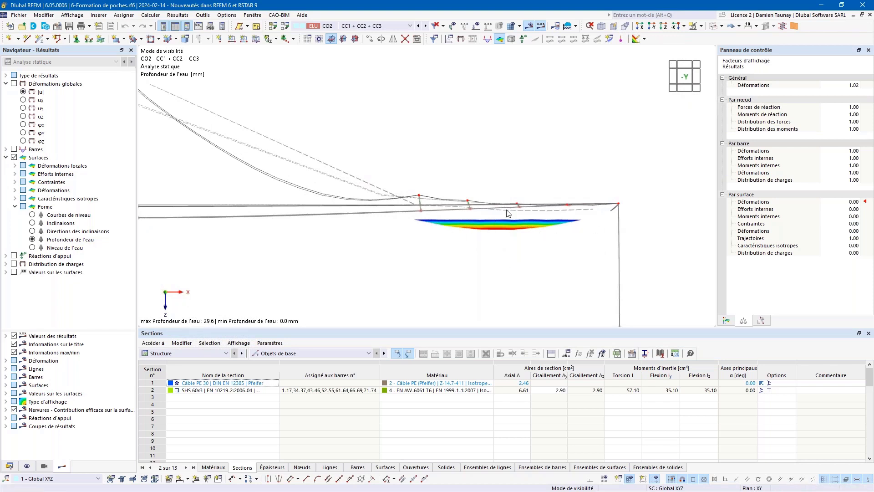
pyautogui.keyDown('ctrl'); pyautogui.moveTo(543, 144); pyautogui.dragTo(531, 146, button='middle'); pyautogui.keyUp('ctrl')
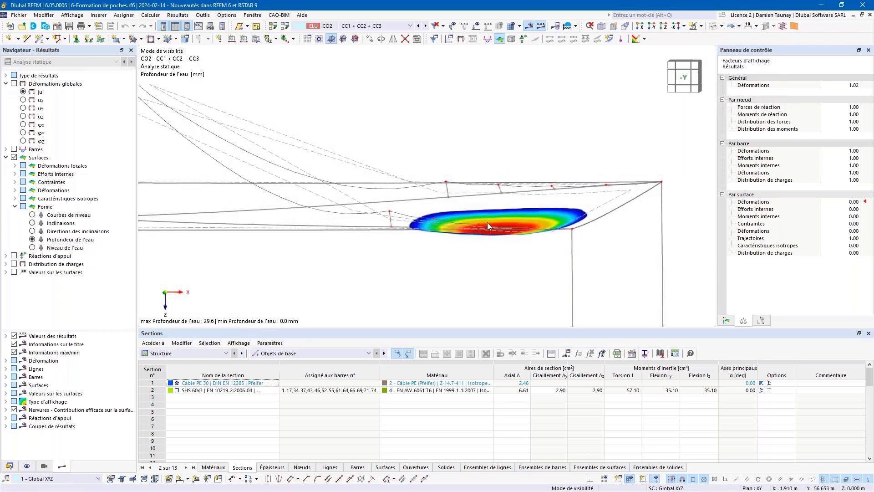
pyautogui.keyDown('ctrl'); pyautogui.moveTo(527, 132); pyautogui.dragTo(331, 215, button='middle'); pyautogui.keyUp('ctrl')
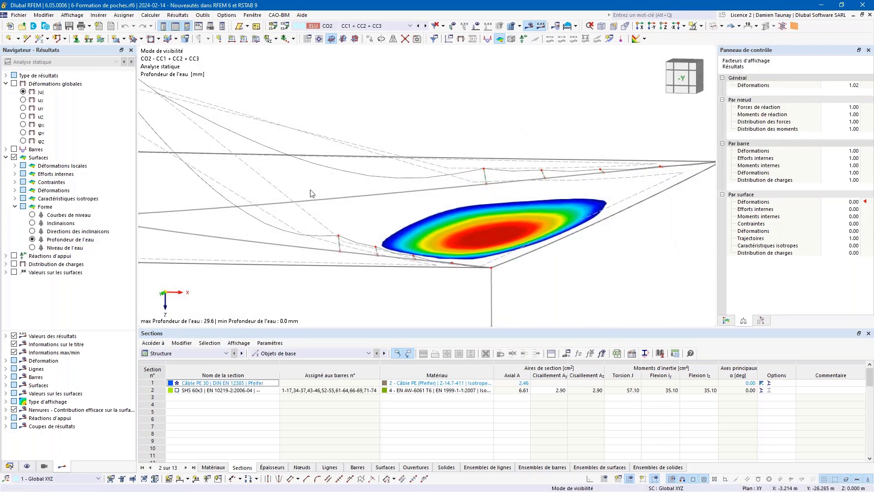
pyautogui.click(32, 247)
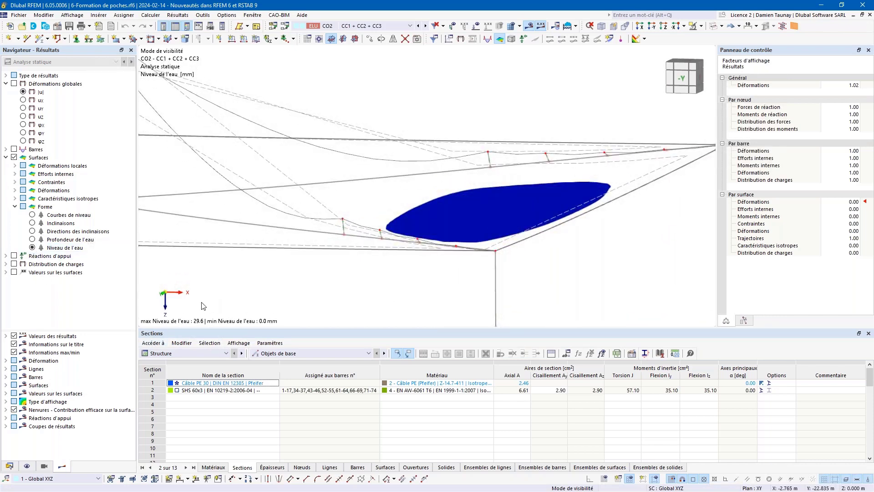
pyautogui.click(32, 239)
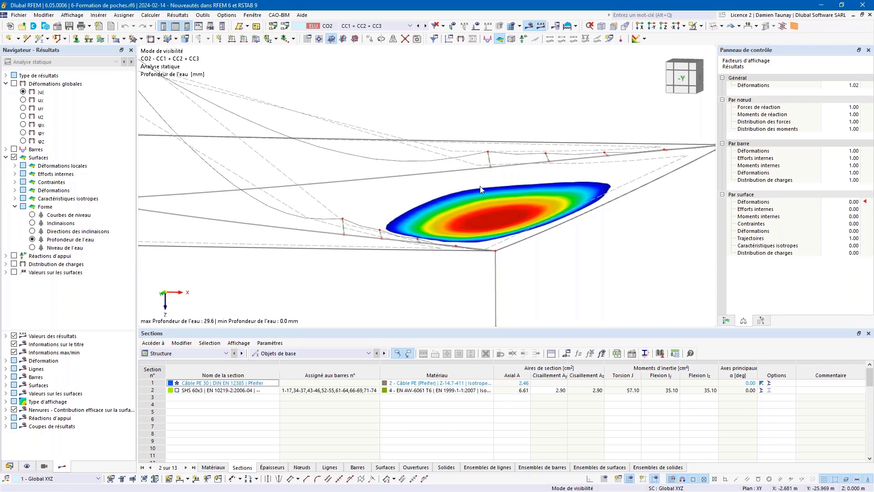
# - Display the water depth for load combination CO3 (CC1 + CC2 + CC4) and view the pocket from the side
pyautogui.click(425, 26)
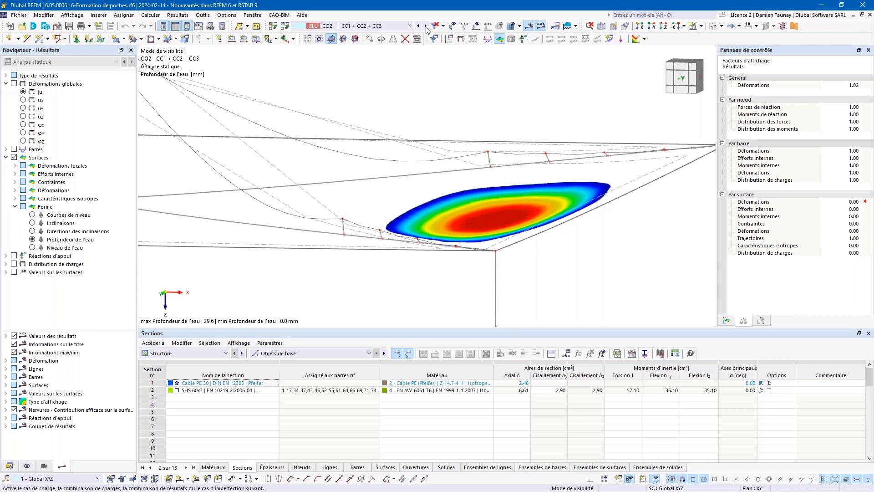
pyautogui.keyDown('ctrl'); pyautogui.moveTo(374, 277); pyautogui.dragTo(399, 267, button='middle'); pyautogui.keyUp('ctrl')
pyautogui.scroll(-3, 340, 263)
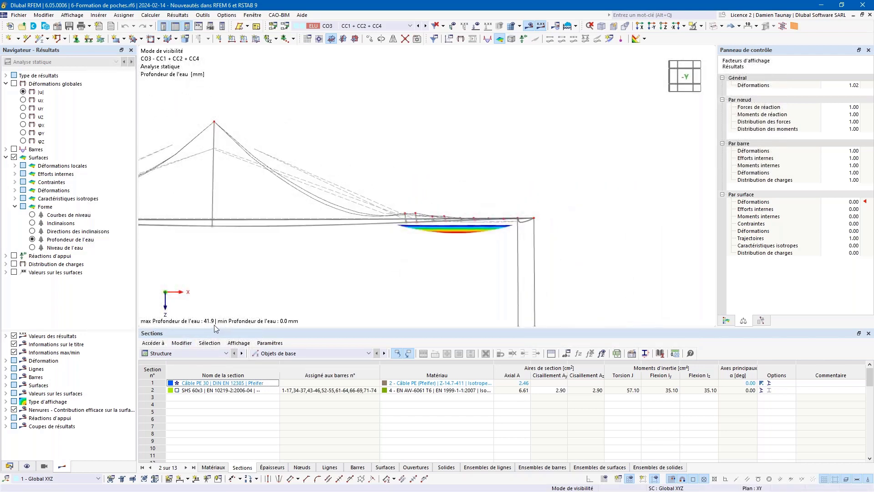
# - Display the water depth for load combination CO4 (CC1 + CC2 + CC5) and view the pocket close up from the side
pyautogui.keyDown('ctrl'); pyautogui.moveTo(595, 189); pyautogui.dragTo(559, 205, button='middle'); pyautogui.keyUp('ctrl')
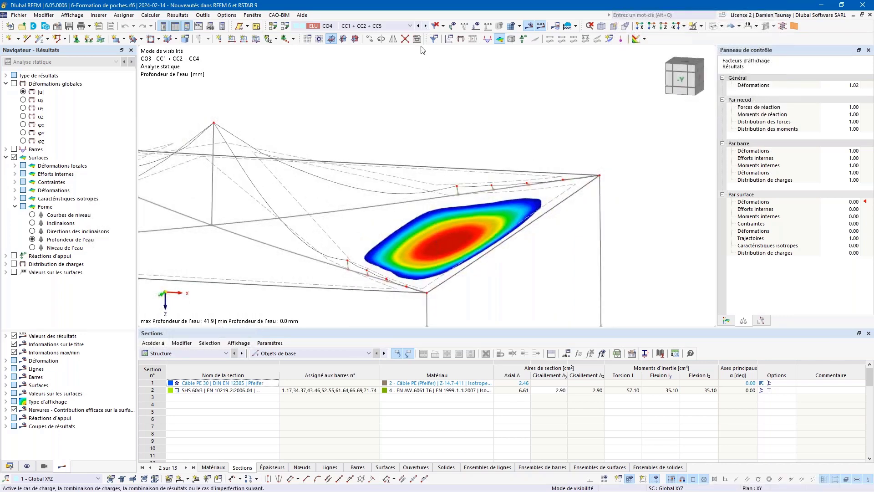
pyautogui.keyDown('ctrl'); pyautogui.moveTo(388, 316); pyautogui.dragTo(419, 296, button='middle'); pyautogui.keyUp('ctrl')
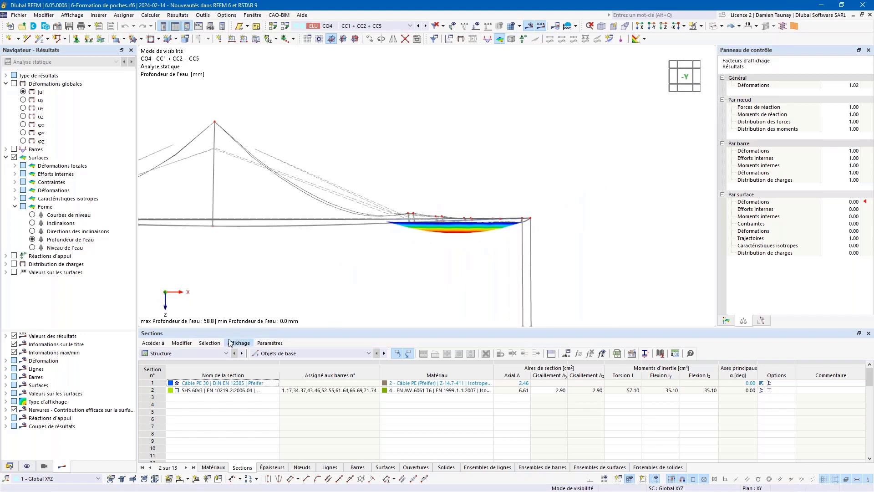
pyautogui.scroll(4, 499, 217)
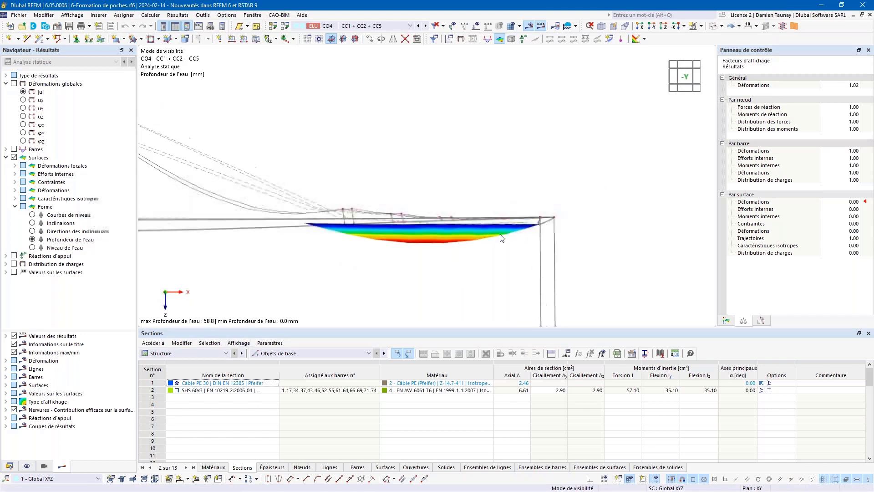
# - Examine the extent and depth of the CO4 water pocket at the membrane corner from oblique angles and near-horizontal side views
pyautogui.keyDown('ctrl'); pyautogui.moveTo(518, 262); pyautogui.dragTo(544, 281, button='middle'); pyautogui.keyUp('ctrl')
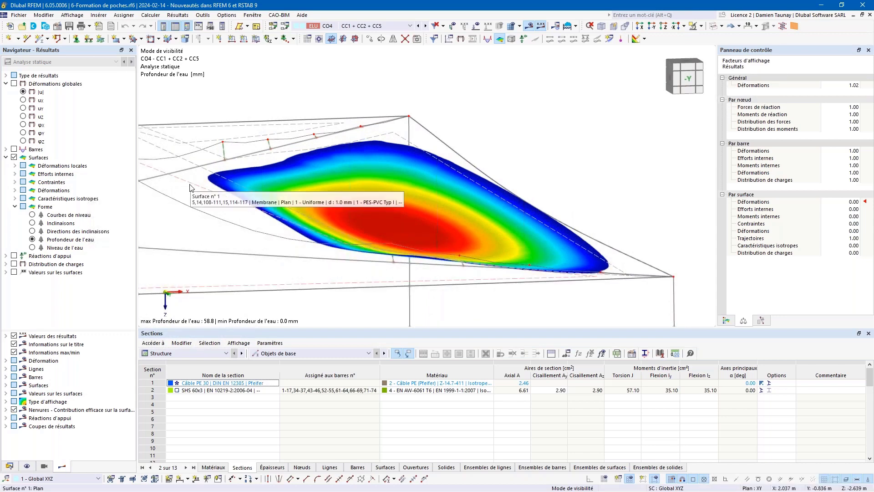
pyautogui.scroll(-1, 343, 180)
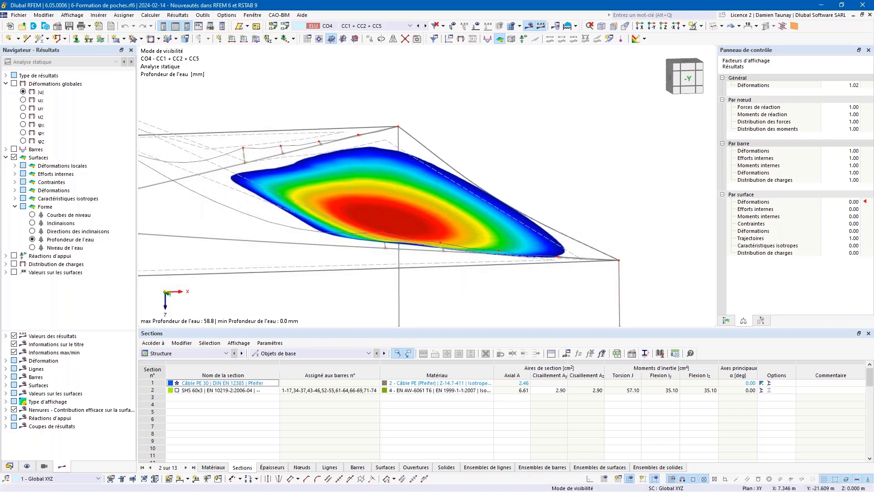
pyautogui.keyDown('ctrl'); pyautogui.moveTo(554, 148); pyautogui.dragTo(511, 141, button='middle'); pyautogui.keyUp('ctrl')
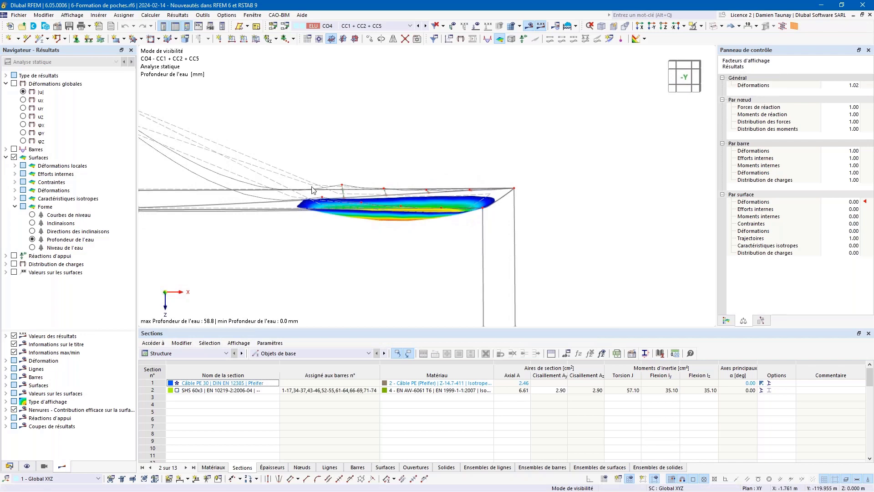
pyautogui.keyDown('ctrl'); pyautogui.moveTo(467, 192); pyautogui.dragTo(507, 214, button='middle'); pyautogui.keyUp('ctrl')
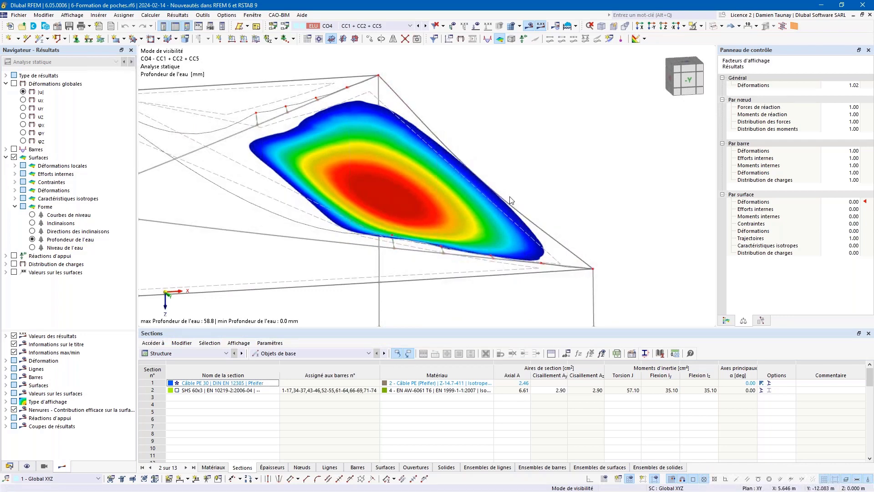
pyautogui.keyDown('ctrl'); pyautogui.moveTo(526, 199); pyautogui.dragTo(499, 177, button='middle'); pyautogui.keyUp('ctrl')
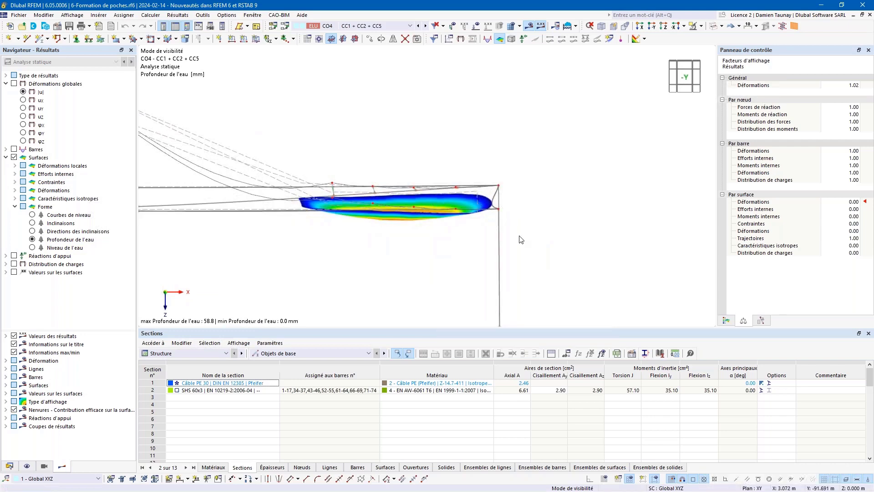
pyautogui.keyDown('ctrl'); pyautogui.moveTo(526, 219); pyautogui.dragTo(420, 265, button='middle'); pyautogui.keyUp('ctrl')
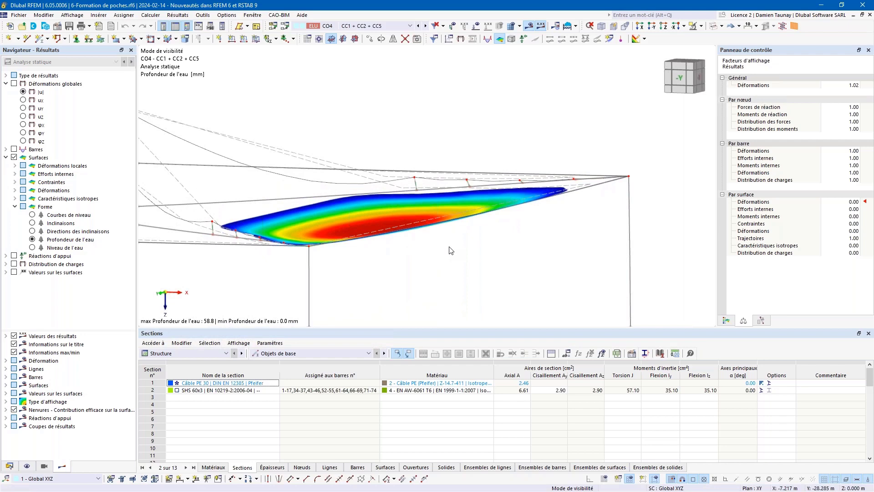
pyautogui.keyDown('ctrl'); pyautogui.moveTo(420, 261); pyautogui.dragTo(518, 285, button='middle'); pyautogui.keyUp('ctrl')
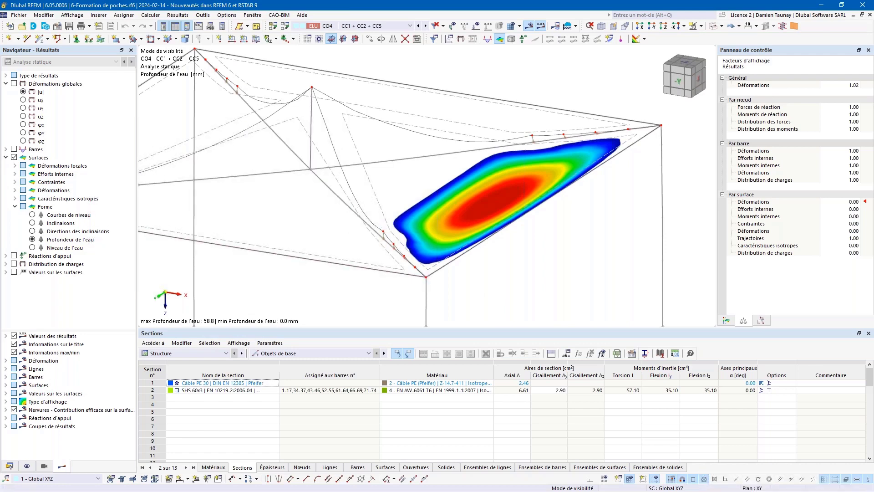
pyautogui.hotkey('alt', 'Tab')
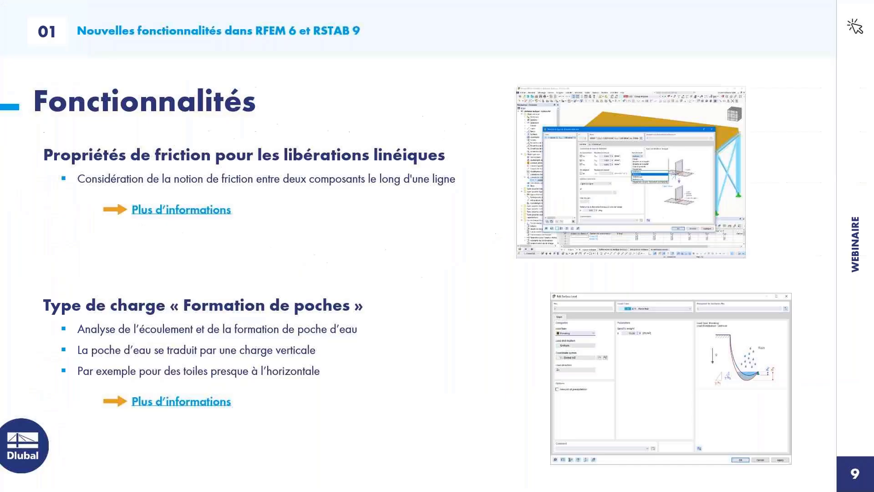
pyautogui.click(346, 267)
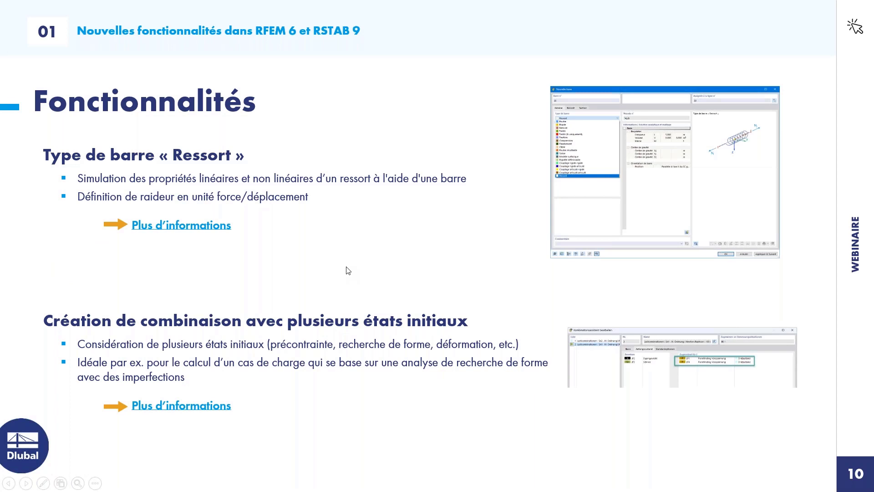